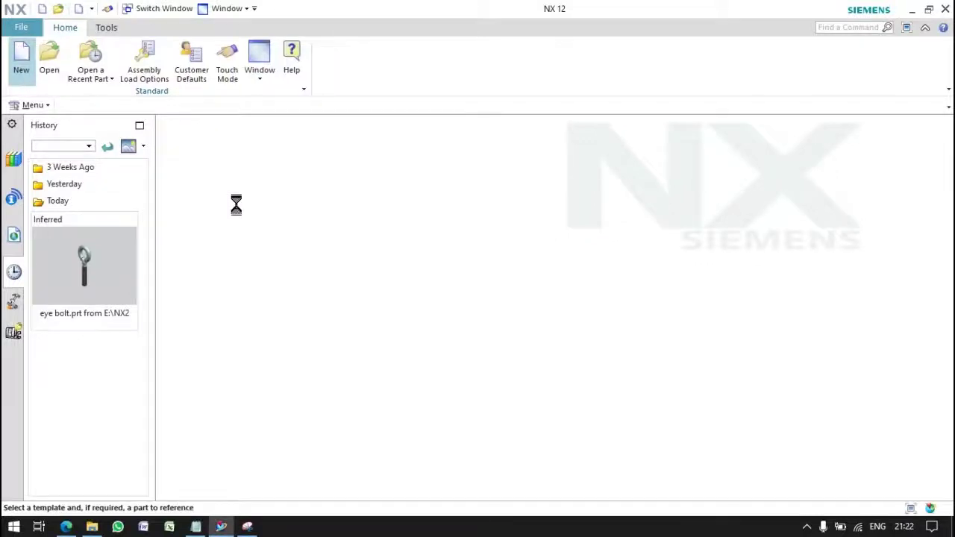
- Create a new empty assembly file, skipping the prompt to add an existing part
click(215, 228)
click(718, 498)
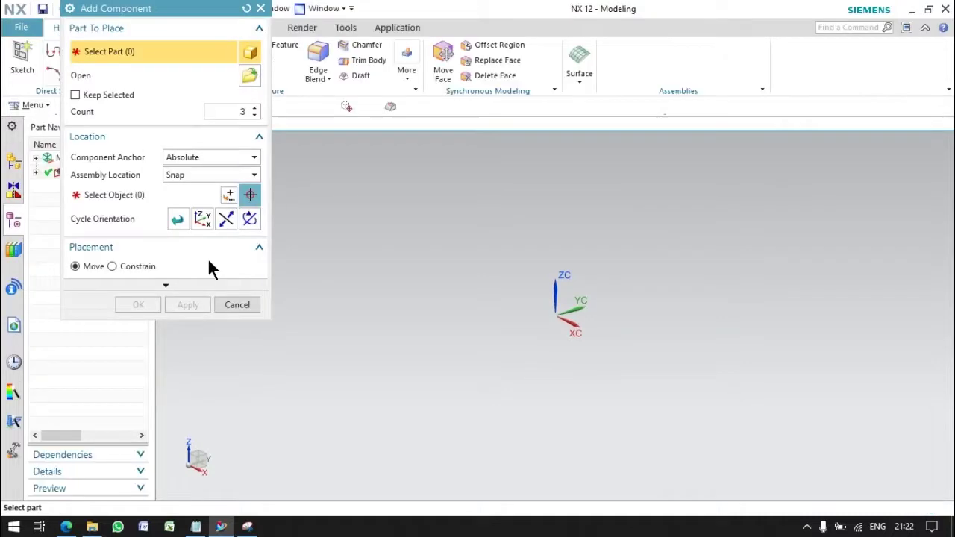
key(Escape)
- Add a new Model-template component, model2.prt, and make it the work part
click(127, 31)
click(217, 66)
click(212, 197)
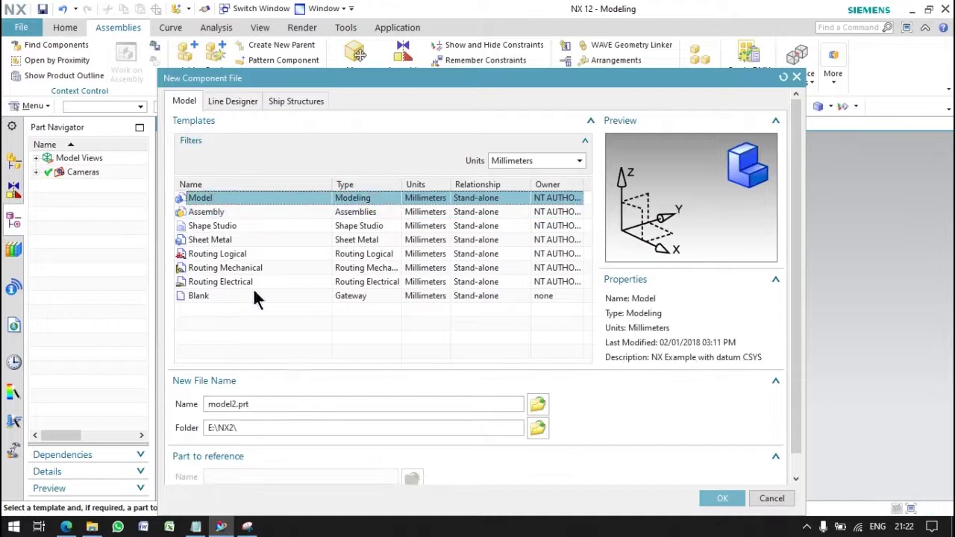
click(720, 498)
click(181, 110)
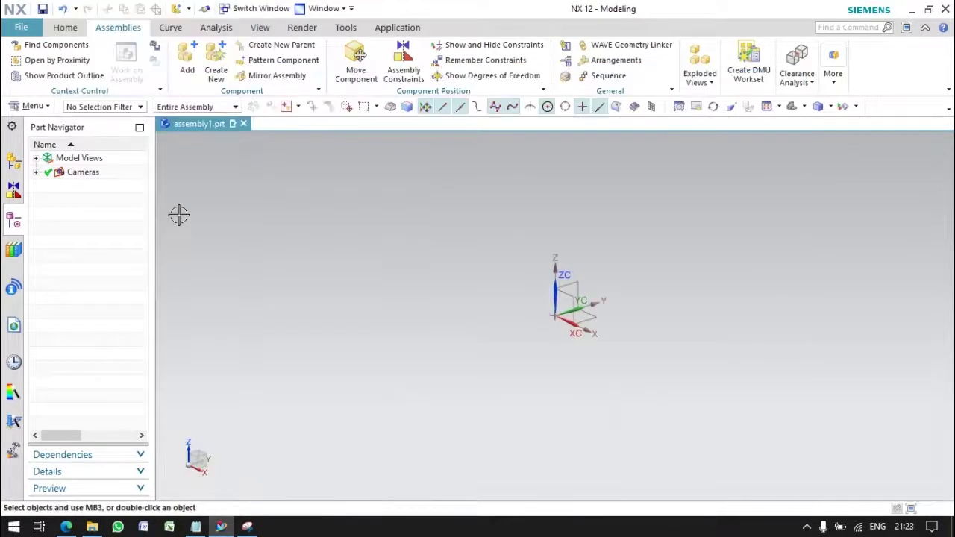
click(7, 166)
double_click(97, 186)
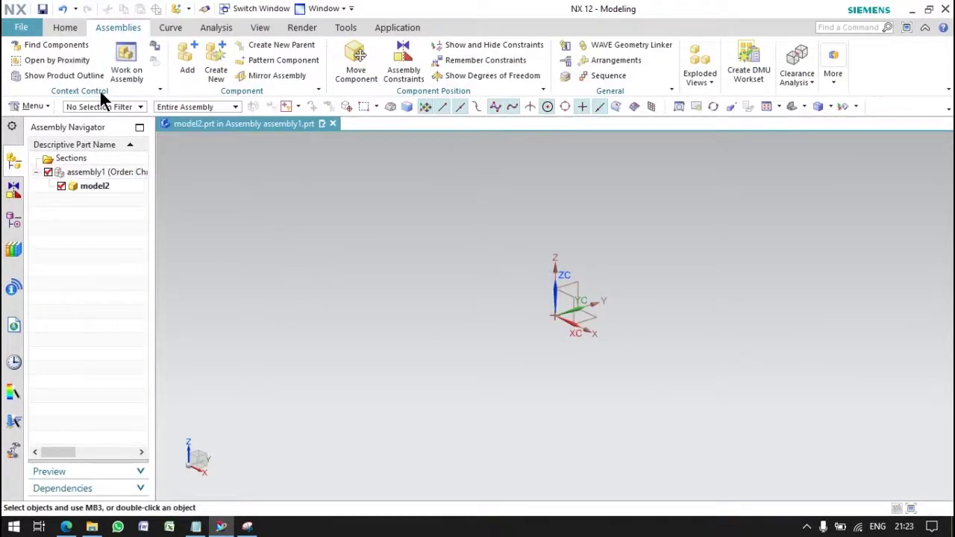
- Sketch a 22 mm diameter circle at the origin on the XY plane
click(65, 27)
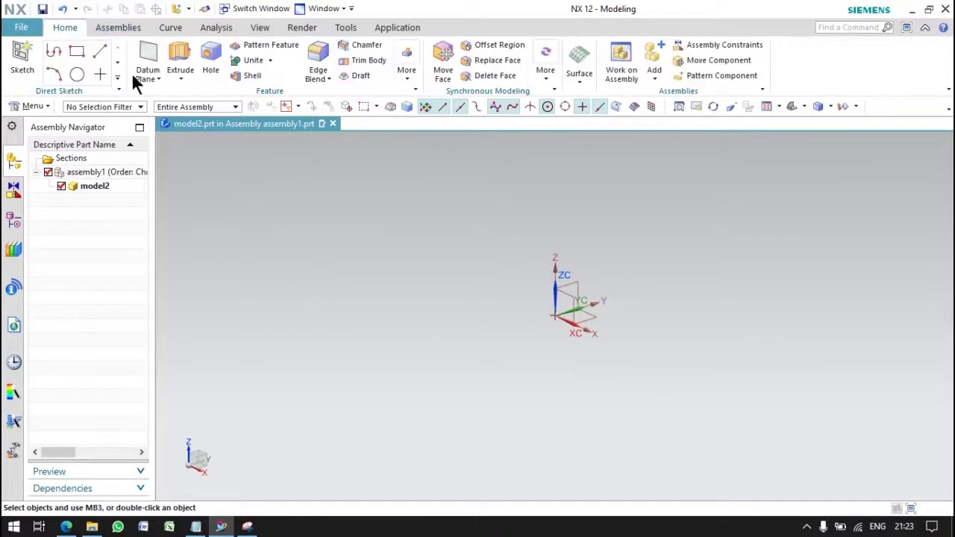
click(563, 307)
click(187, 185)
key(o)
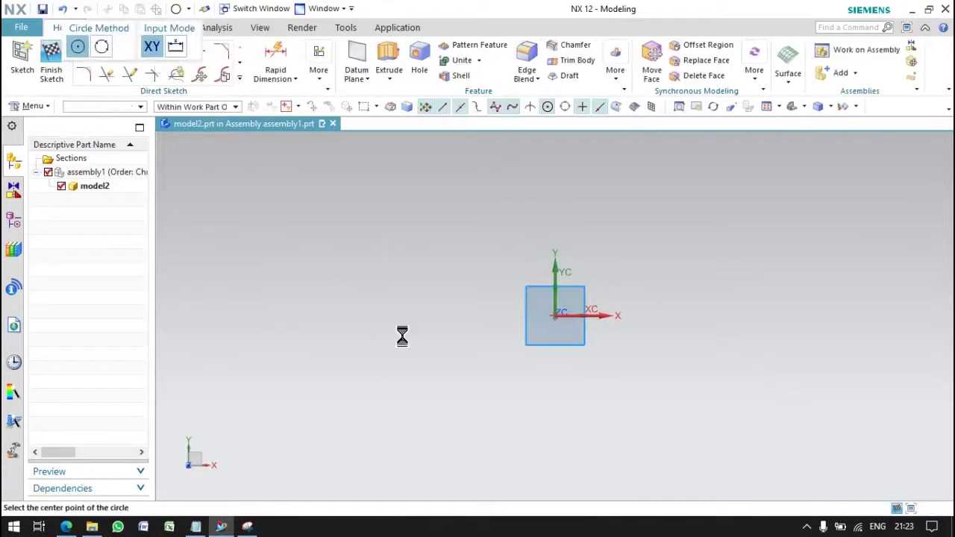
click(302, 266)
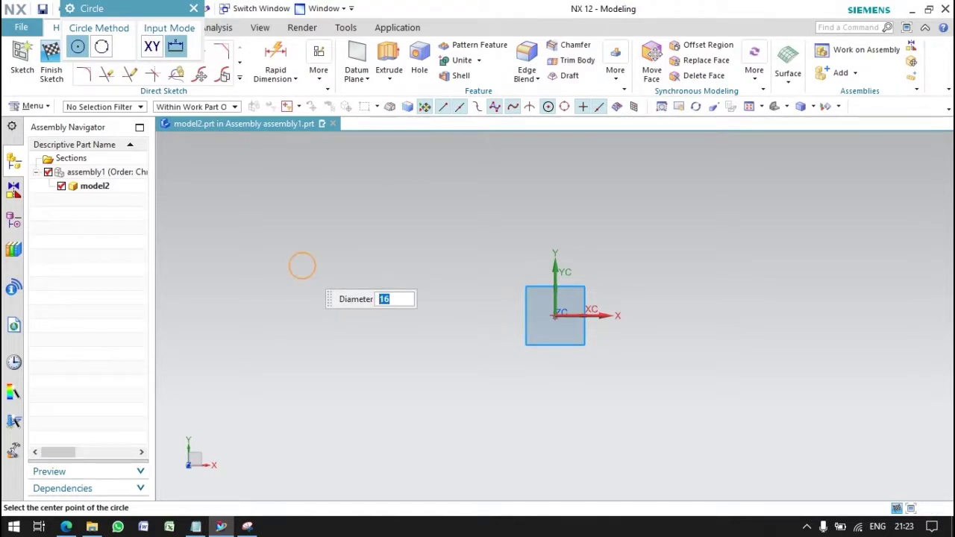
click(554, 315)
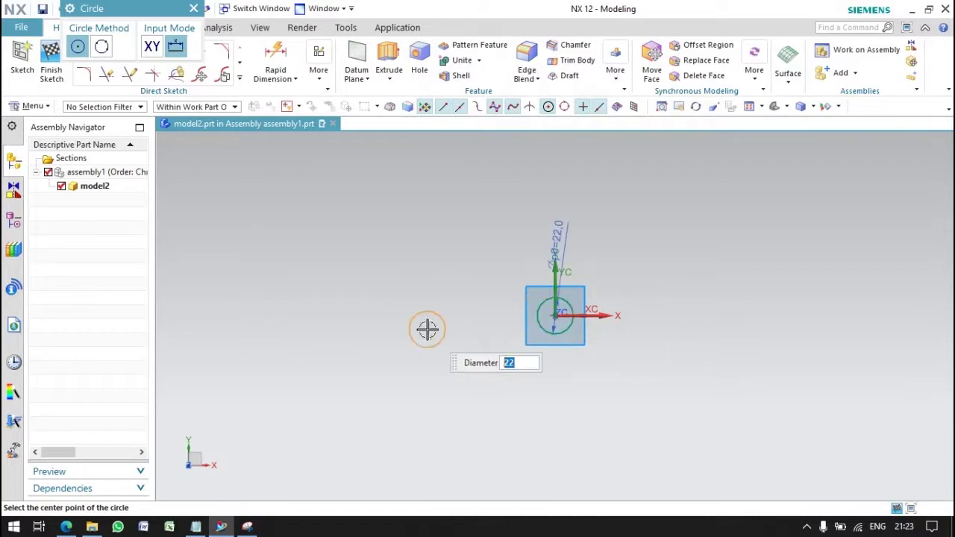
click(51, 73)
- Extrude the circle into a solid cylinder with an end distance of 100 mm
click(188, 52)
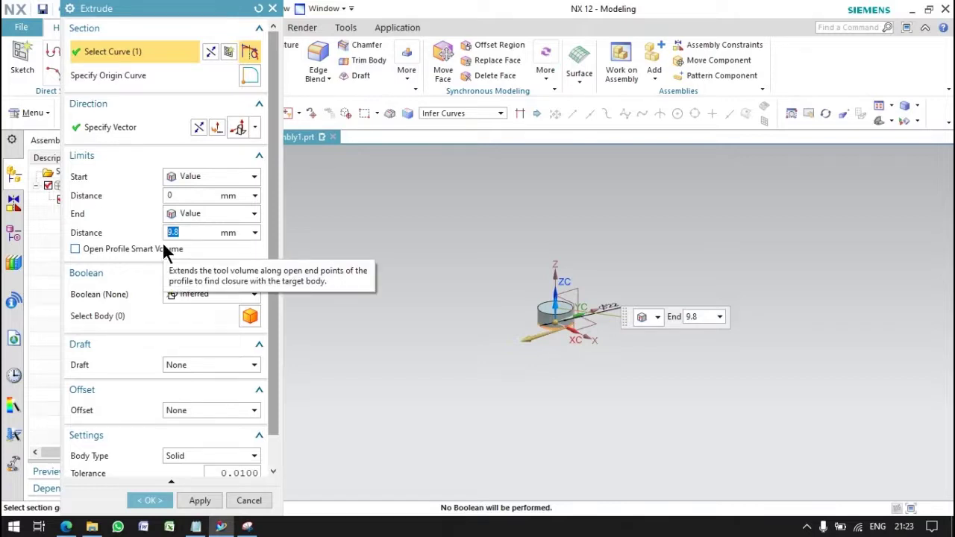
text(150)
key(Return)
text(10)
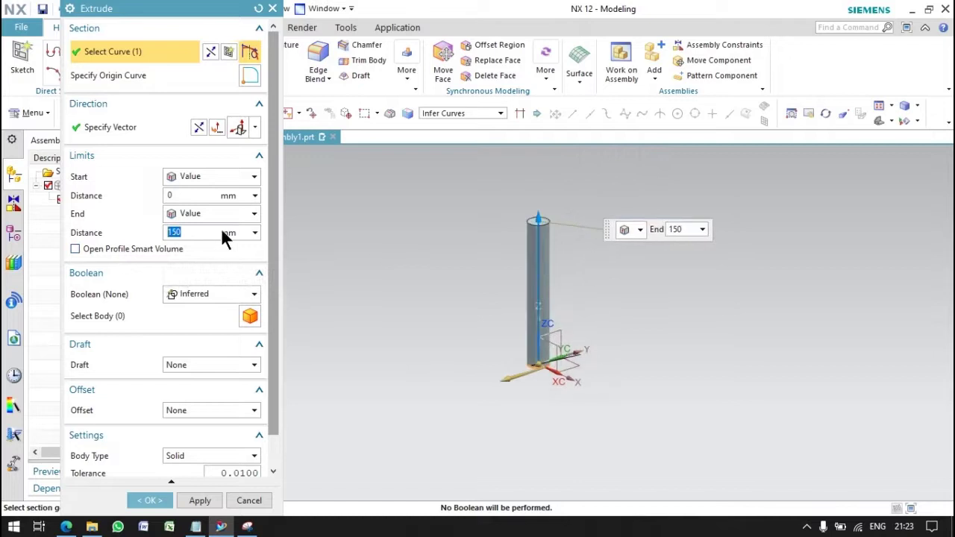
text(0)
key(Return)
- Create the 100 mm cylinder and start a sketch on its top face
click(150, 500)
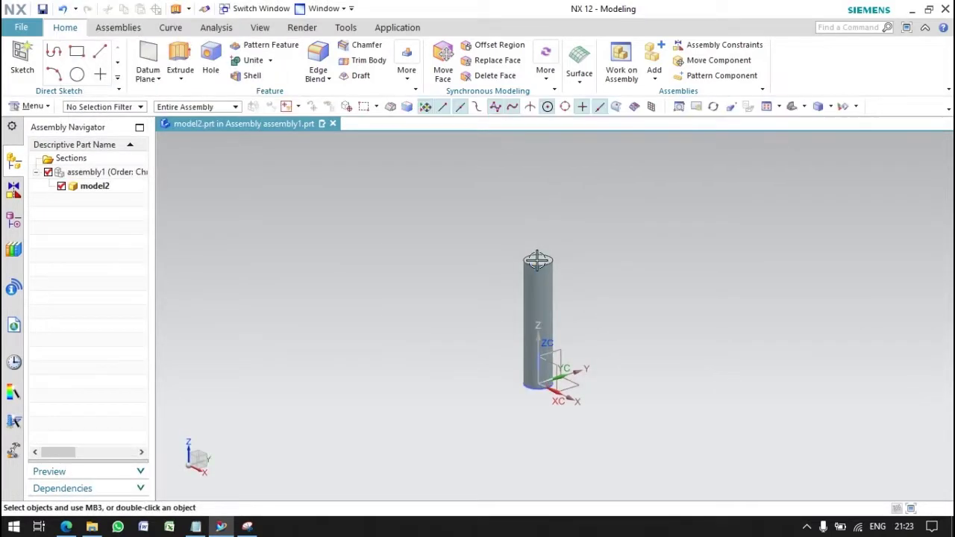
click(22, 59)
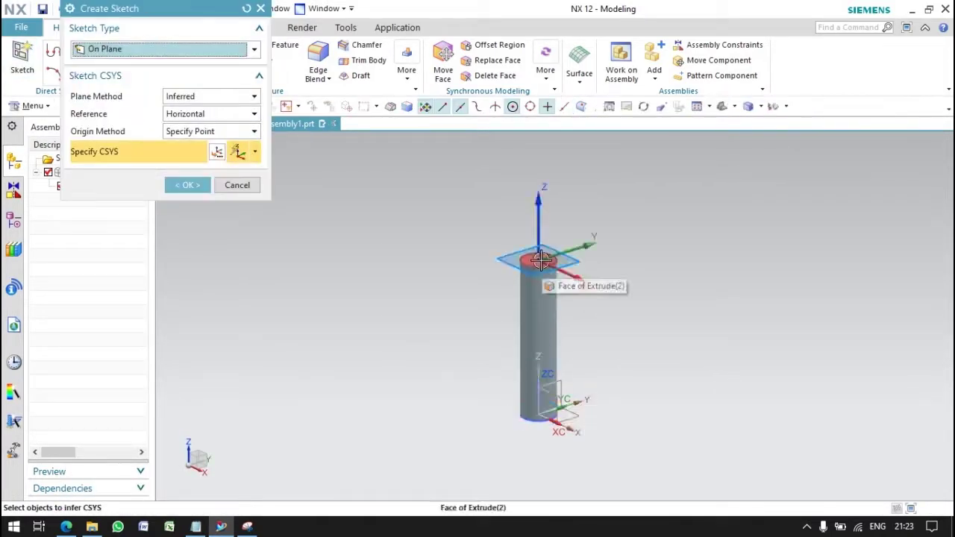
click(539, 260)
middle_click(228, 208)
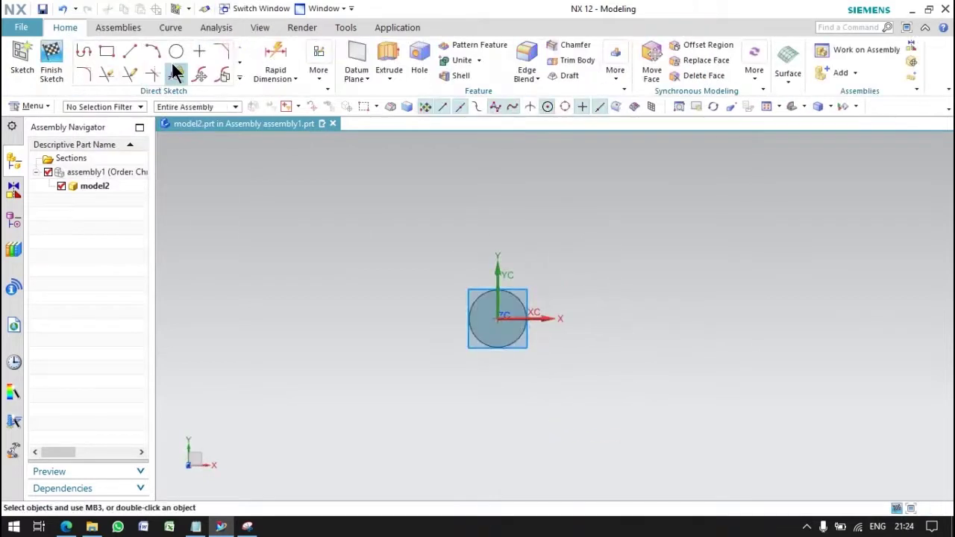
- Try a polygon with arc-centre snapping and side-length sizing, then cancel it
click(239, 77)
click(146, 136)
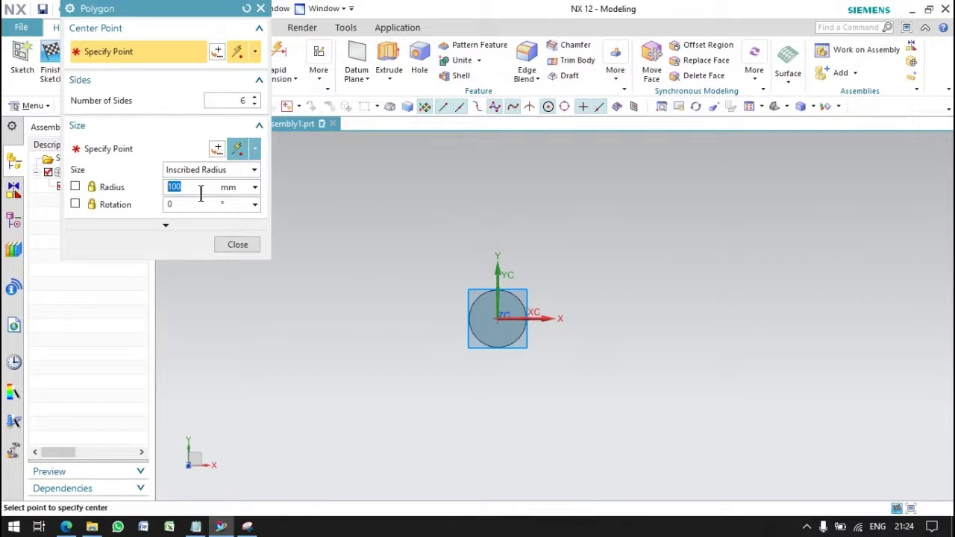
click(237, 149)
click(239, 307)
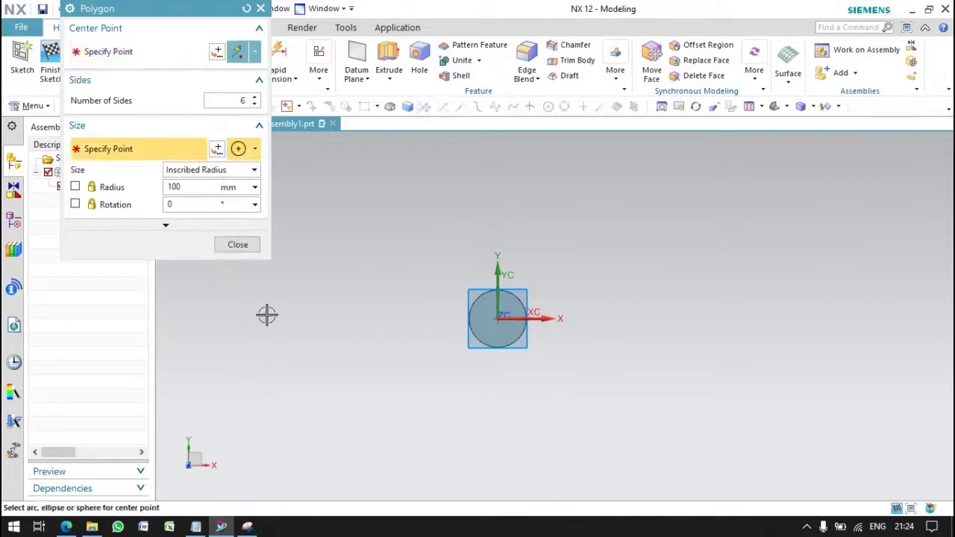
click(482, 344)
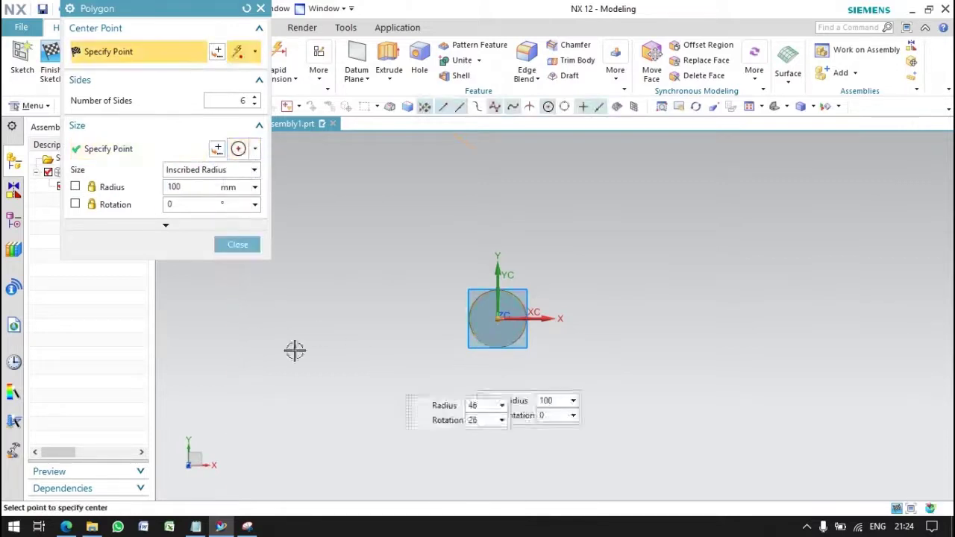
click(226, 177)
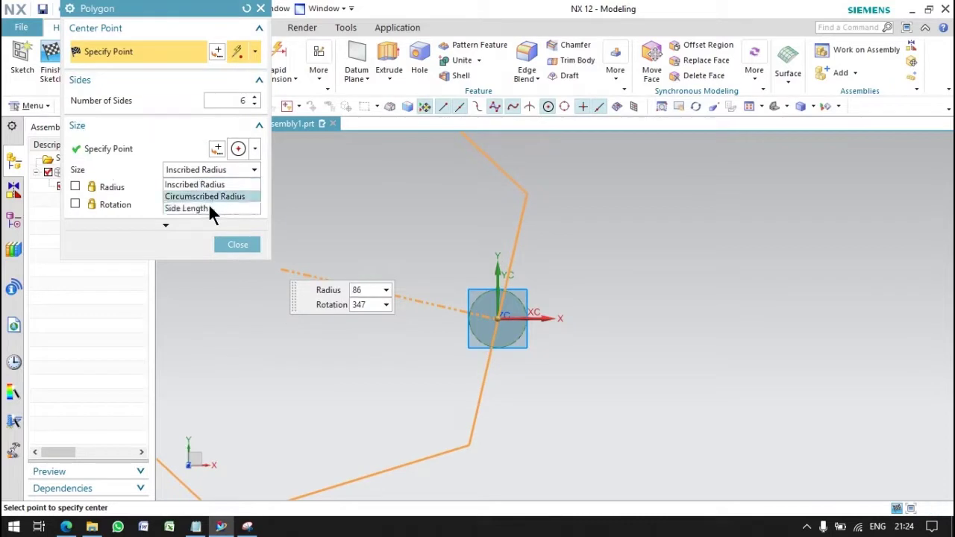
click(209, 207)
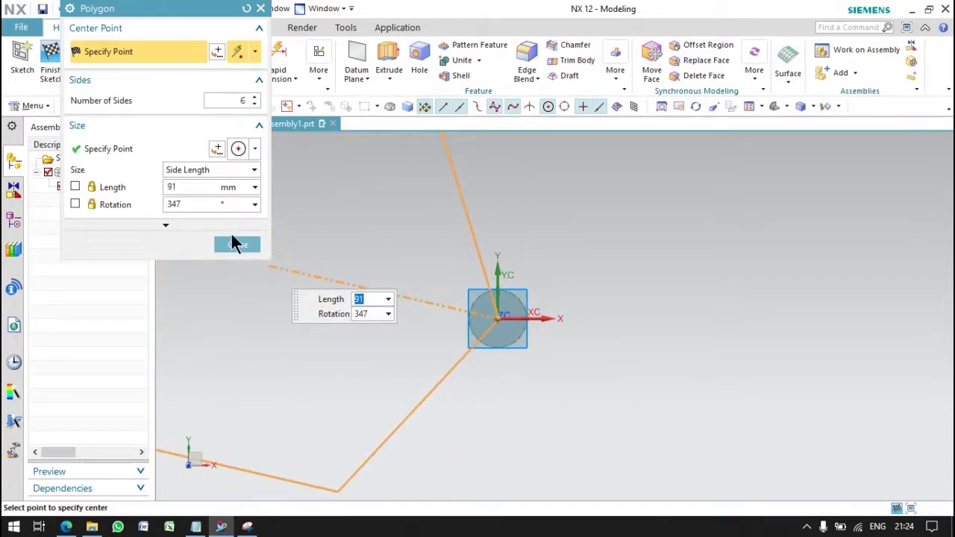
click(237, 244)
- Restart the polygon with its centre snapped to the circle's centre
click(225, 85)
click(130, 138)
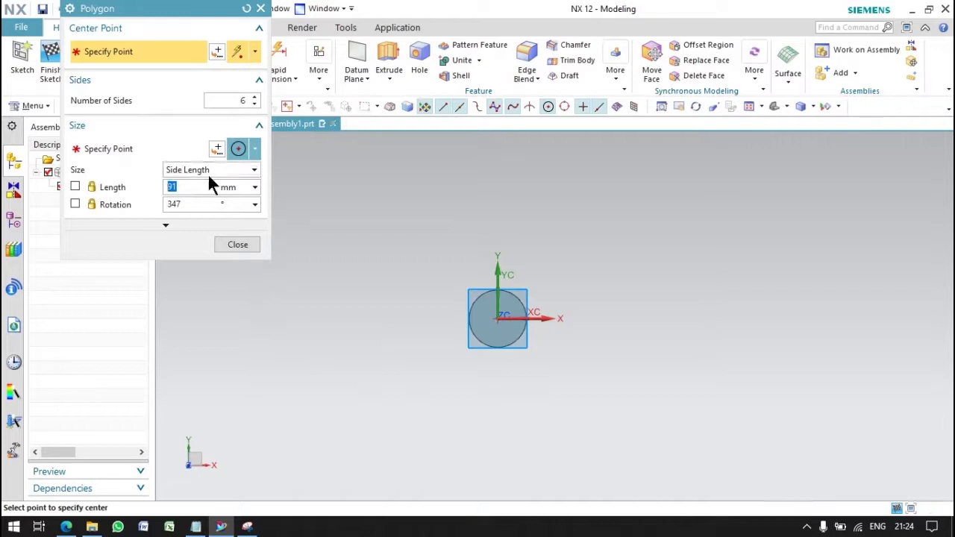
click(255, 148)
click(240, 306)
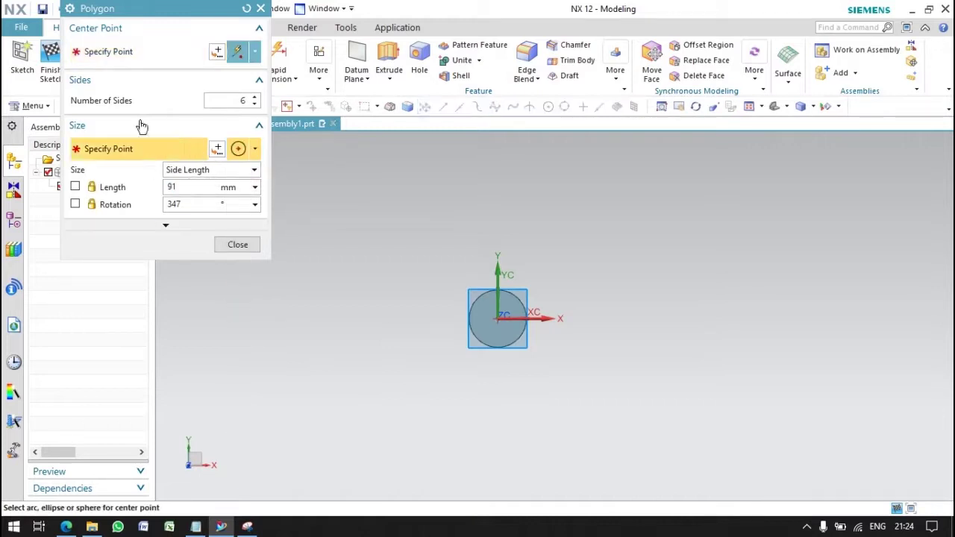
click(123, 54)
click(254, 54)
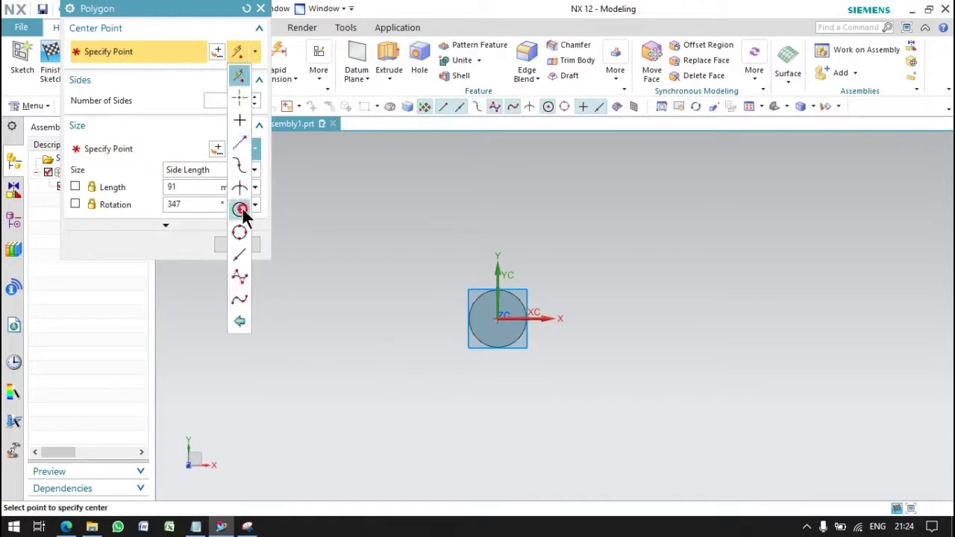
click(243, 213)
click(254, 148)
click(245, 188)
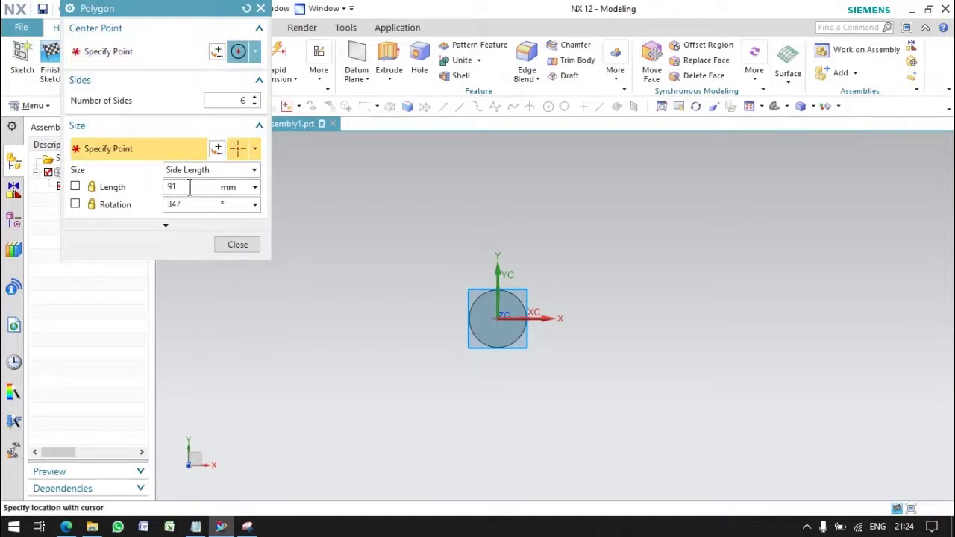
click(254, 148)
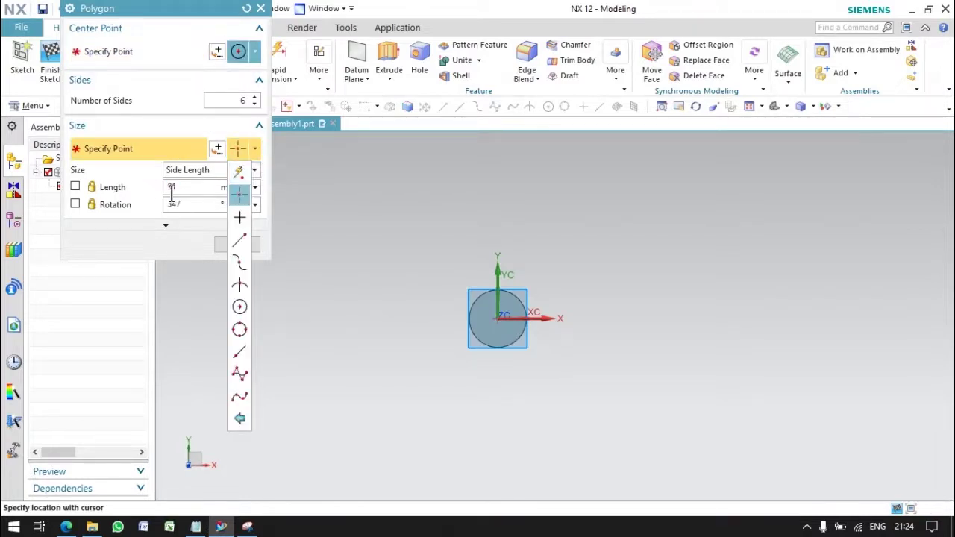
click(192, 169)
- Place the hexagon on the circle's centre with inscribed radius 1.5*22
click(192, 168)
click(191, 186)
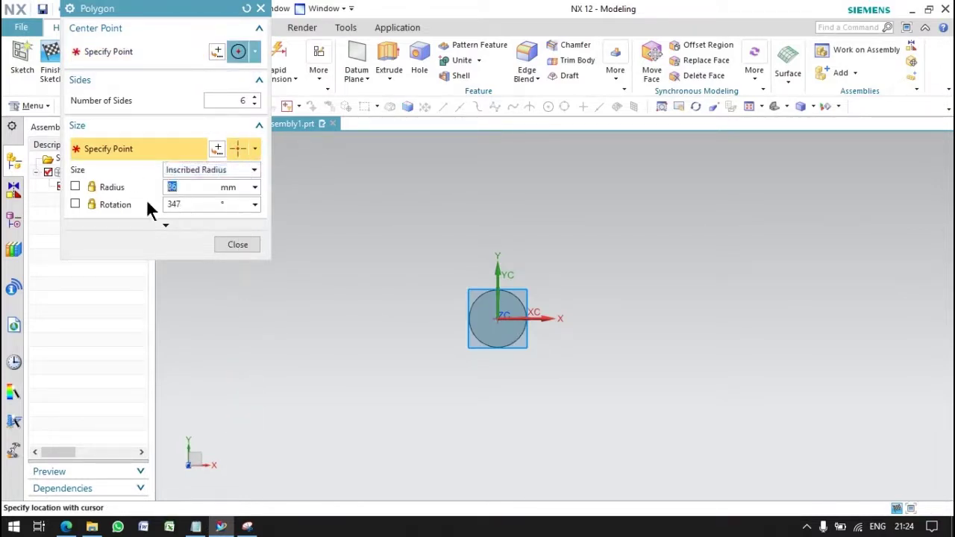
text(1.5*)
text(22)
key(Tab)
key(Tab)
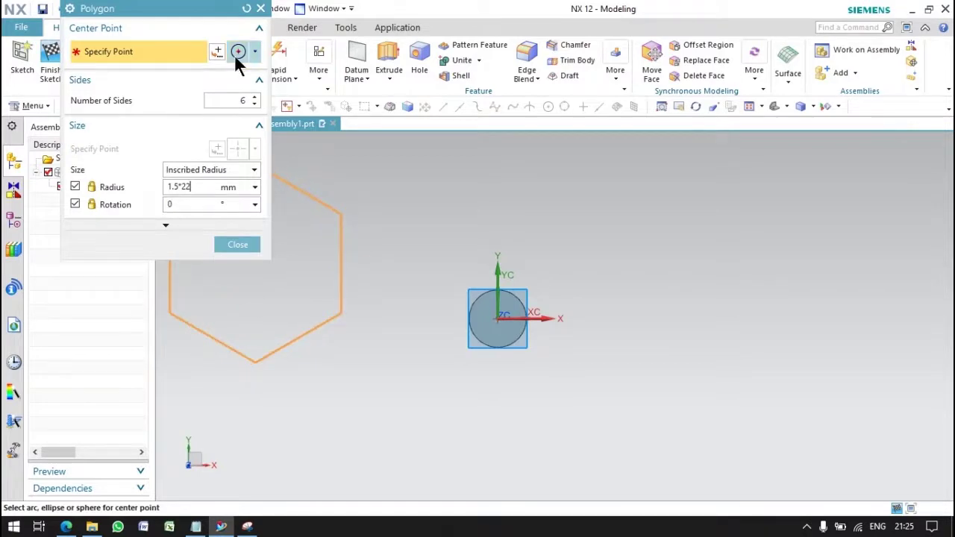
click(477, 340)
click(249, 246)
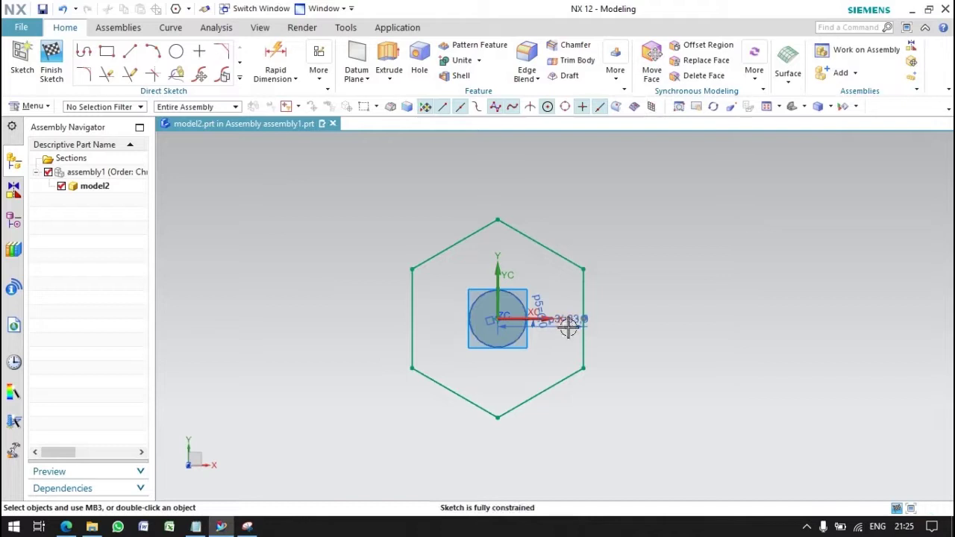
- Extrude the 18 mm hexagon 15 mm and unite it with the cylinder as the hex head
double_click(567, 419)
text(18)
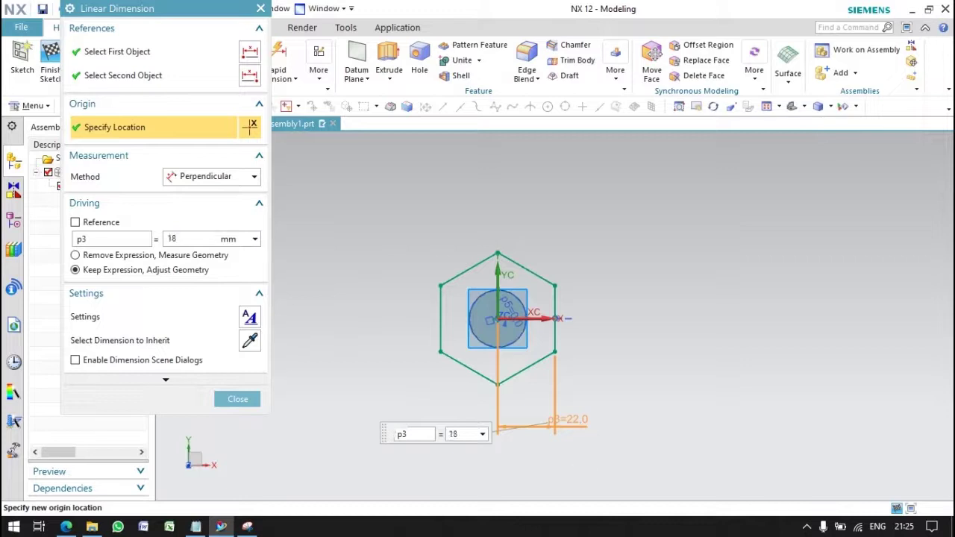
key(Escape)
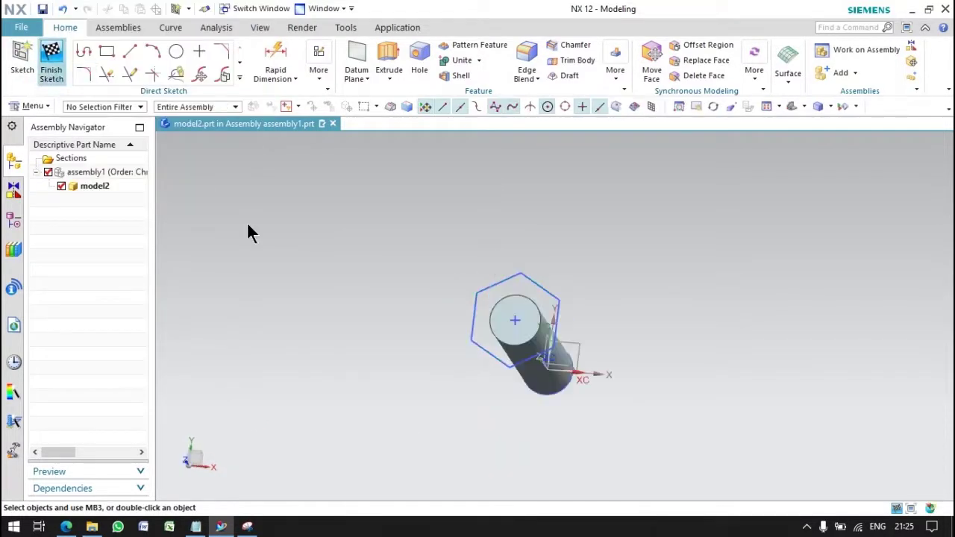
click(182, 65)
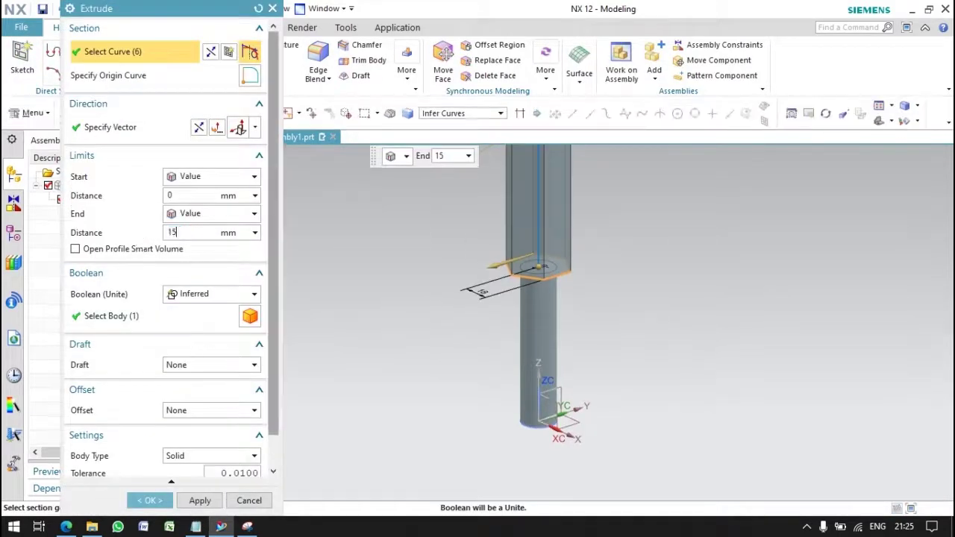
key(Return)
click(150, 500)
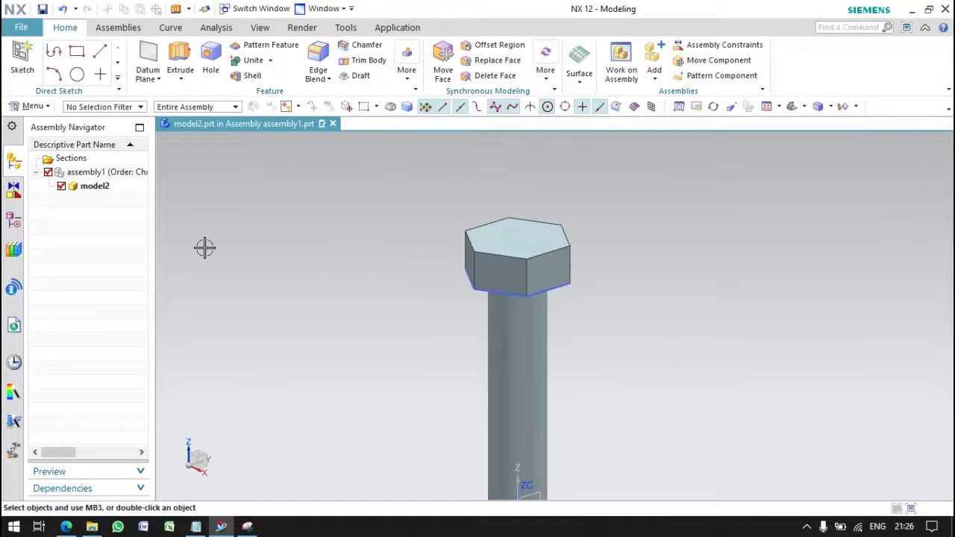
click(13, 221)
right_click(112, 214)
- Hide the used sketches and round the head-to-shank edge with a 0.5 mm blend
click(150, 72)
click(111, 241)
middle_drag(373, 237, 360, 192)
click(318, 60)
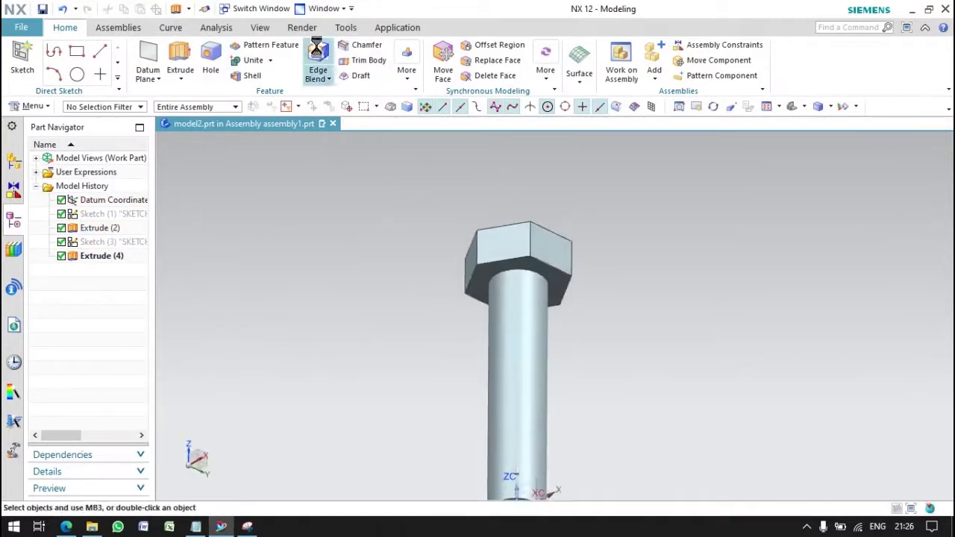
click(516, 298)
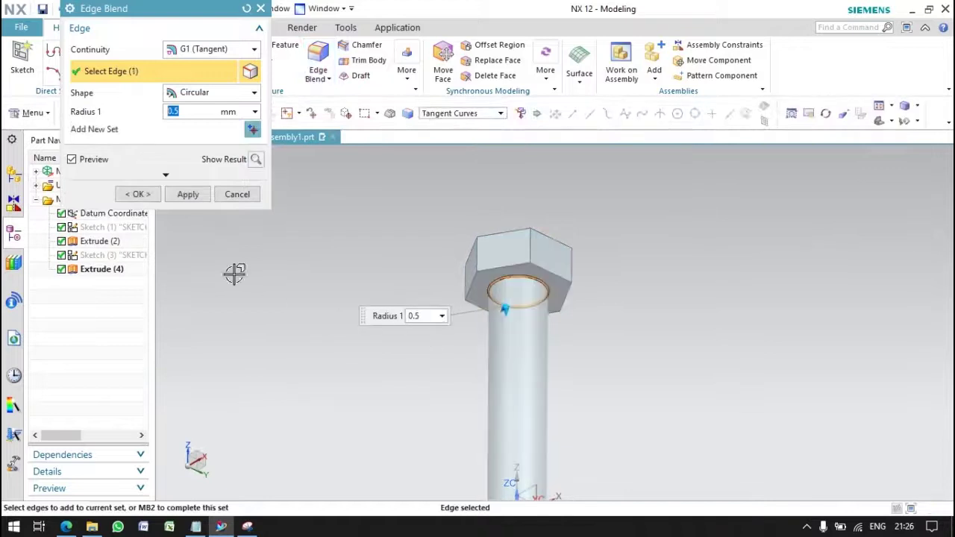
middle_click(266, 256)
- Create two new empty sketches, Sketch (6) and Sketch (7)
middle_drag(266, 256, 487, 335)
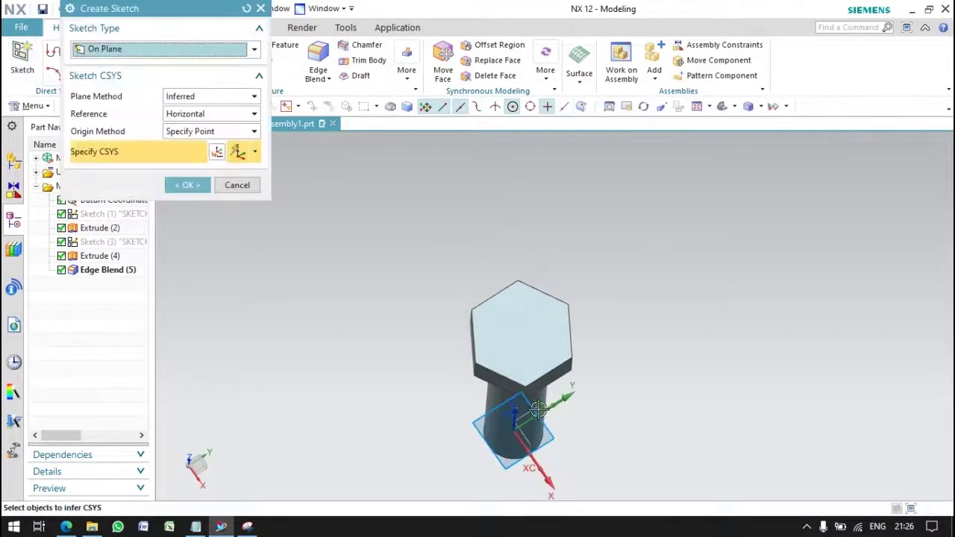
click(196, 188)
key(ctrl+q)
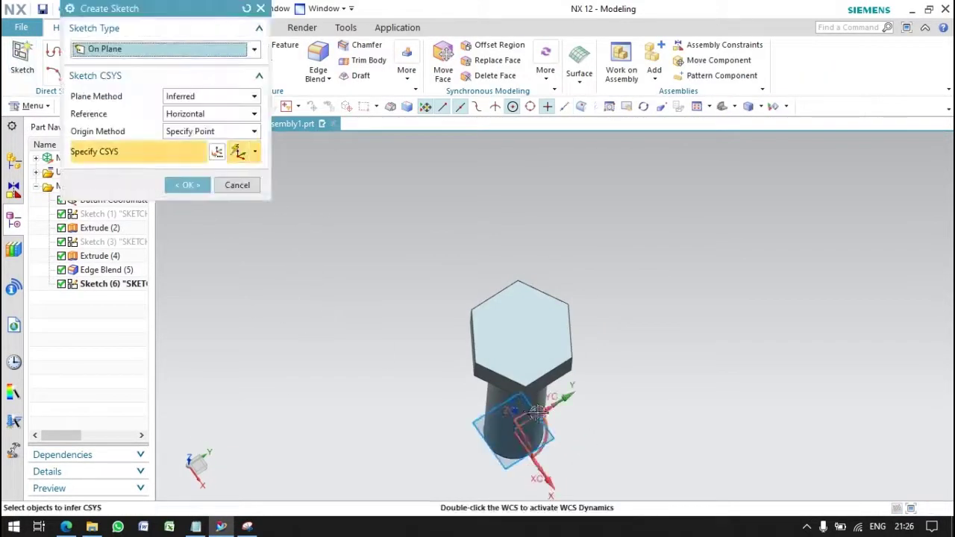
click(179, 179)
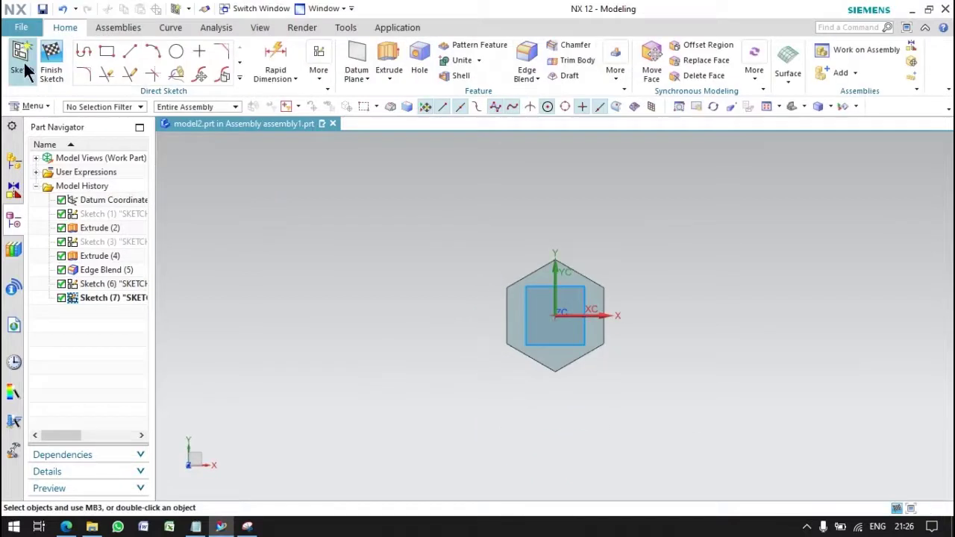
mouse_move(224, 196)
middle_down()
mouse_move(450, 326)
mouse_move(426, 320)
mouse_move(463, 362)
middle_up()
- Finish the open sketch and start a new sketch on the vertical YZ plane
key(ctrl+q)
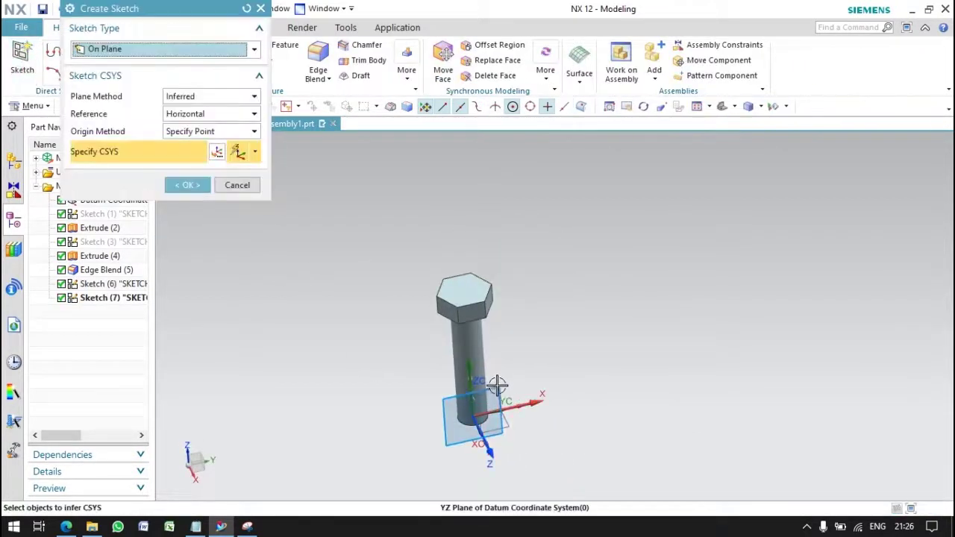
middle_click(365, 226)
scroll(565, 221, up, 5)
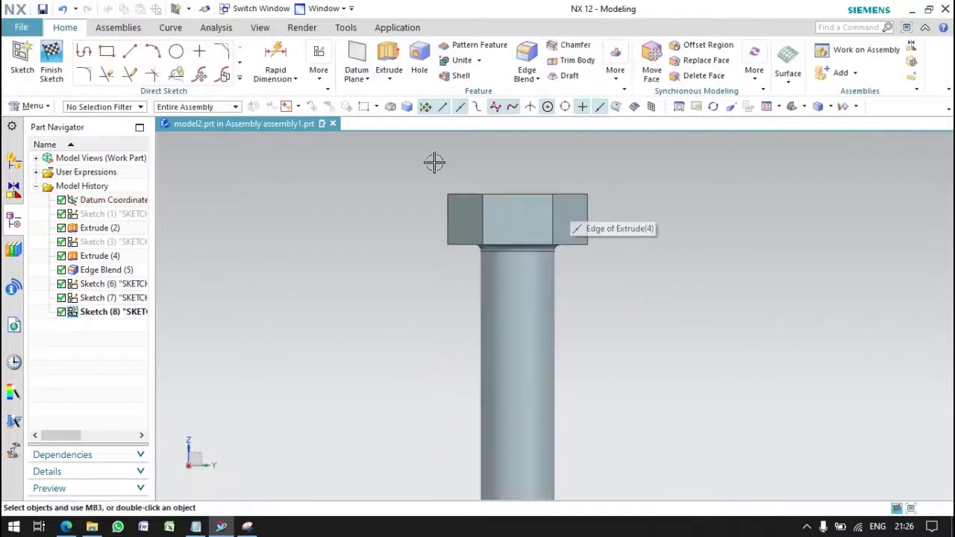
scroll(434, 159, up, 1)
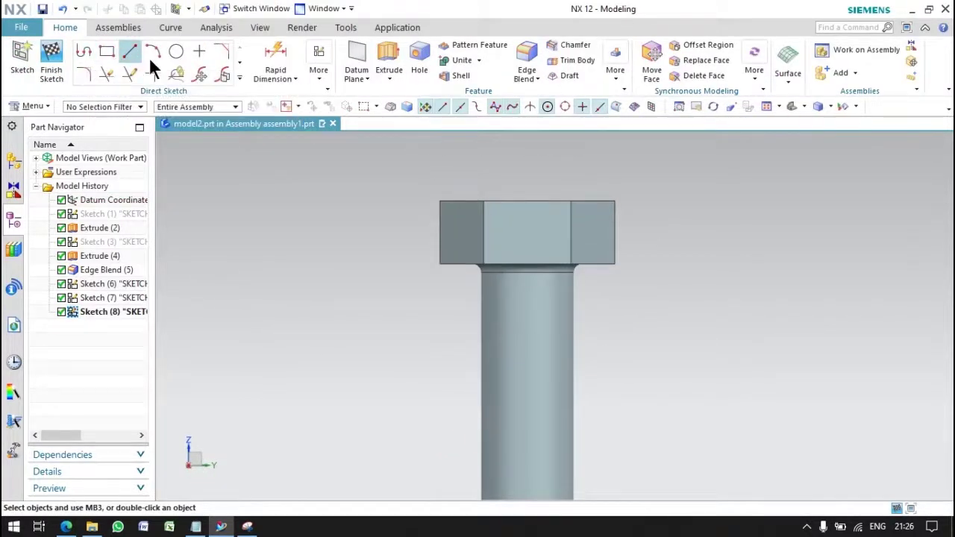
- Draw two triangular chamfer profiles at the hex head's upper and lower outer corners
click(128, 50)
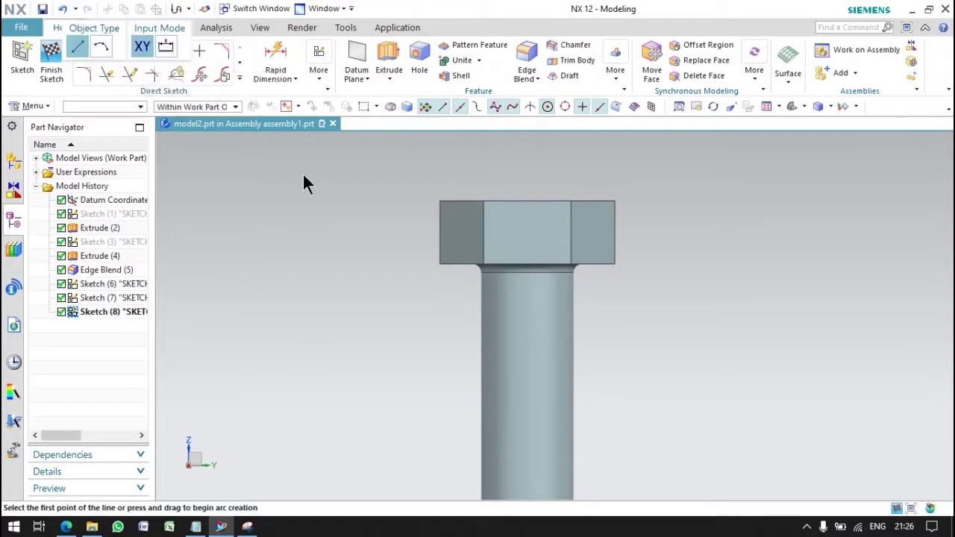
scroll(436, 183, up, 2)
click(386, 177)
click(333, 178)
click(333, 224)
click(385, 177)
click(183, 9)
click(79, 47)
click(319, 261)
click(313, 335)
click(392, 335)
click(312, 267)
click(184, 8)
- Dimension the left vertical triangle side to 2 mm
click(262, 73)
click(313, 298)
click(305, 367)
text(2)
key(Return)
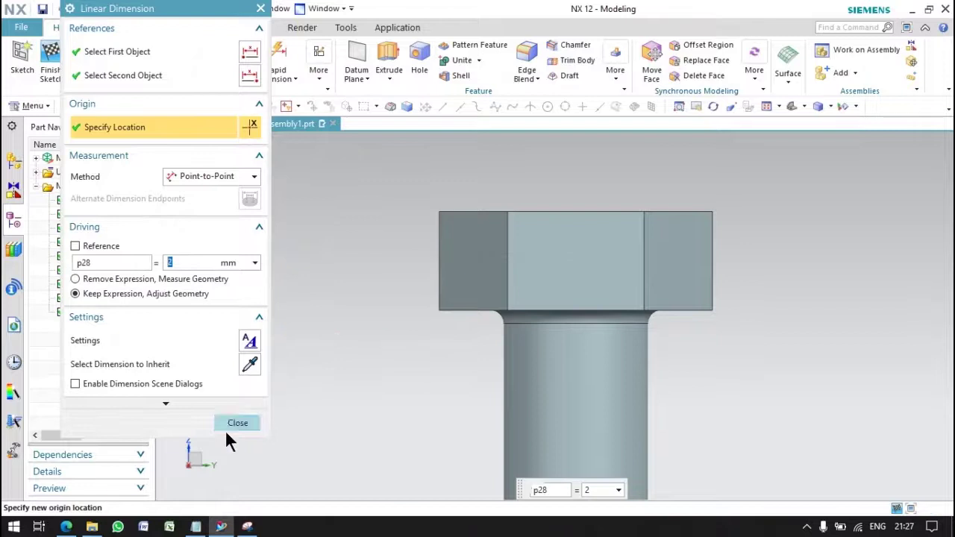
click(230, 423)
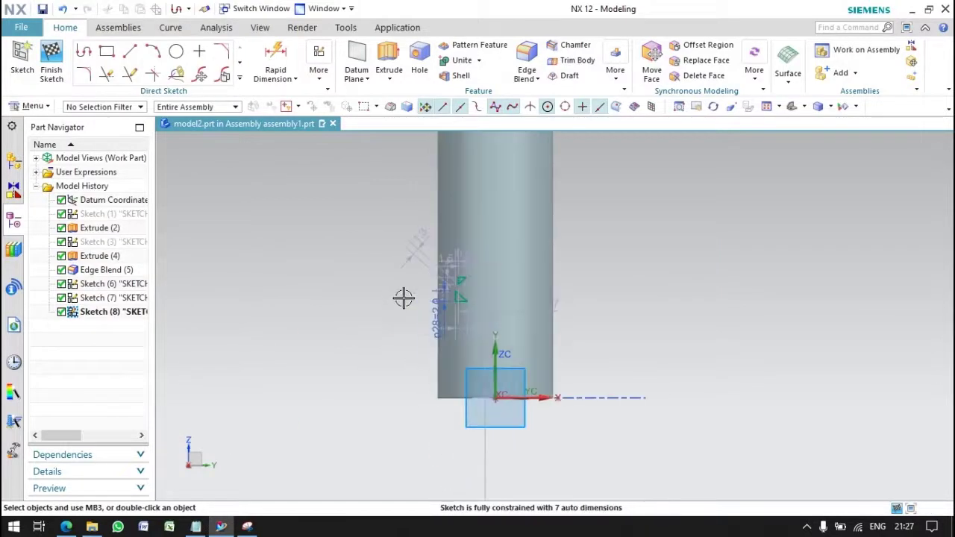
- Make the triangle vertices coincident with the bolt head's corners
scroll(452, 216, down, 3)
scroll(460, 274, up, 4)
click(318, 71)
click(347, 109)
click(85, 56)
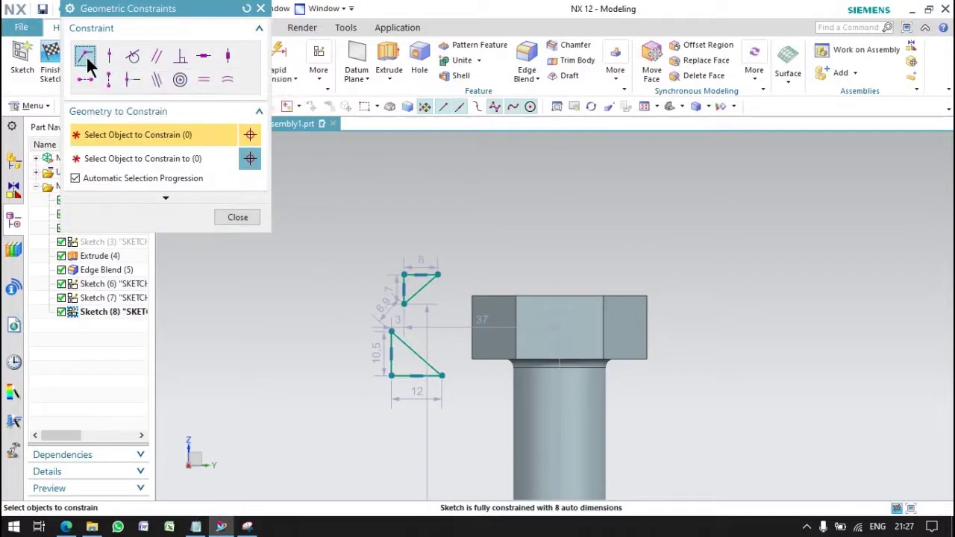
scroll(460, 279, up, 1)
click(390, 274)
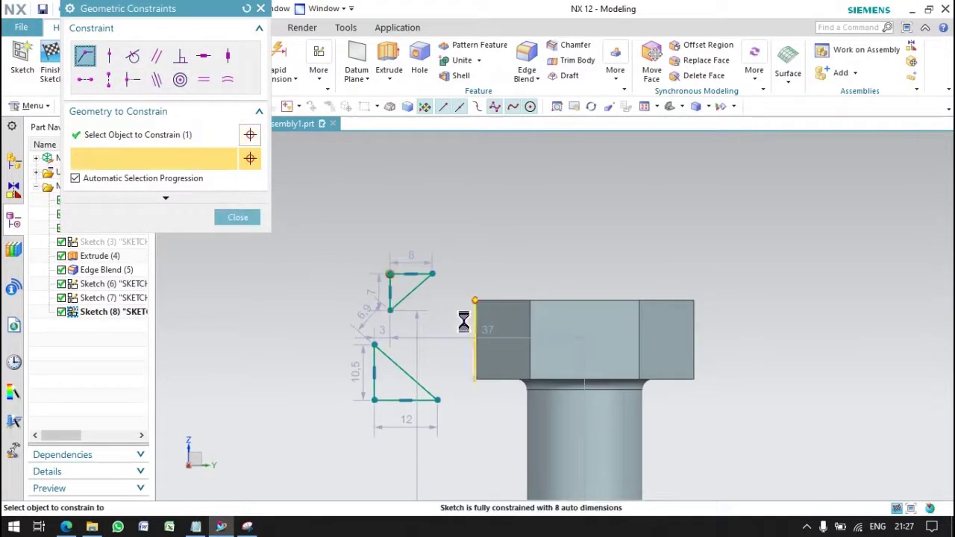
click(454, 395)
click(474, 379)
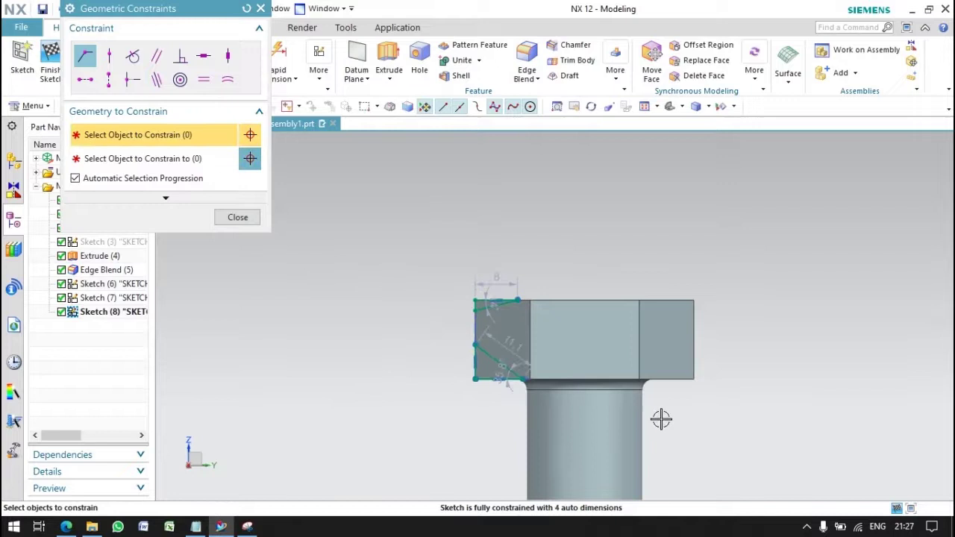
scroll(580, 411, up, 3)
click(246, 217)
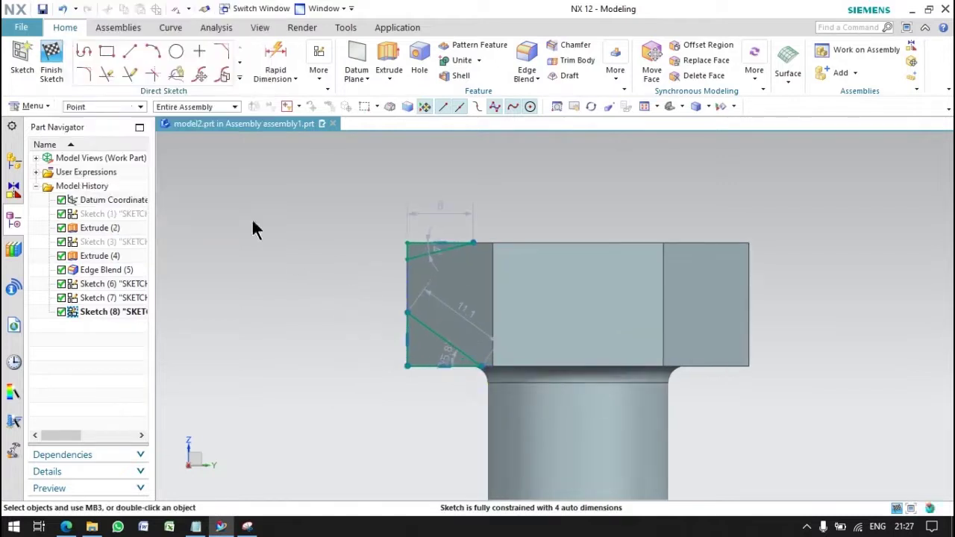
- Dimension the top chamfer triangle to 2 mm vertically and 2 mm horizontally
click(278, 51)
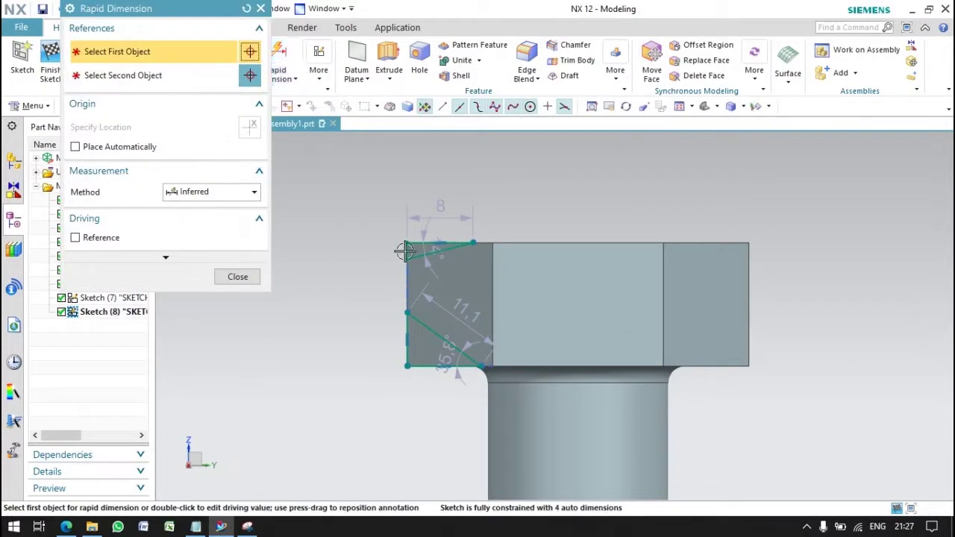
click(337, 241)
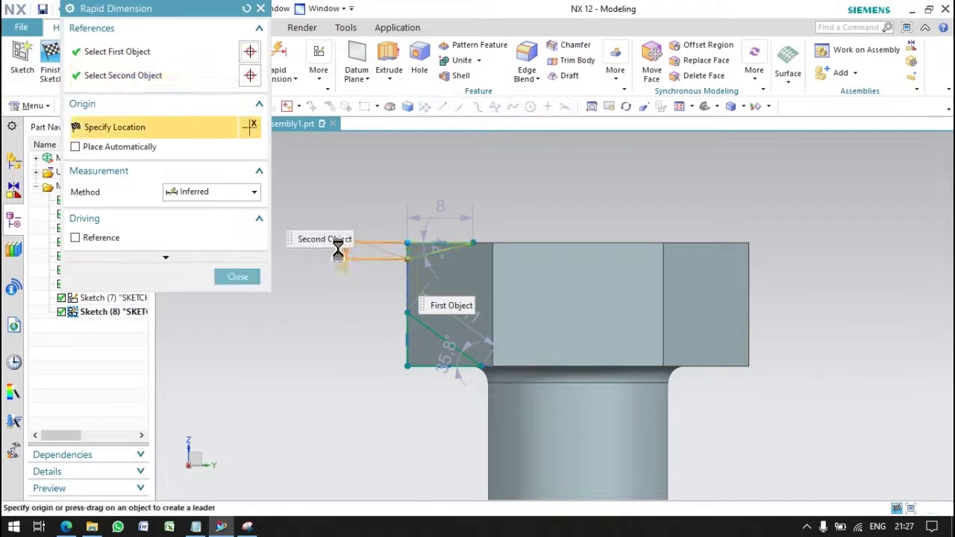
click(334, 328)
click(407, 243)
click(473, 242)
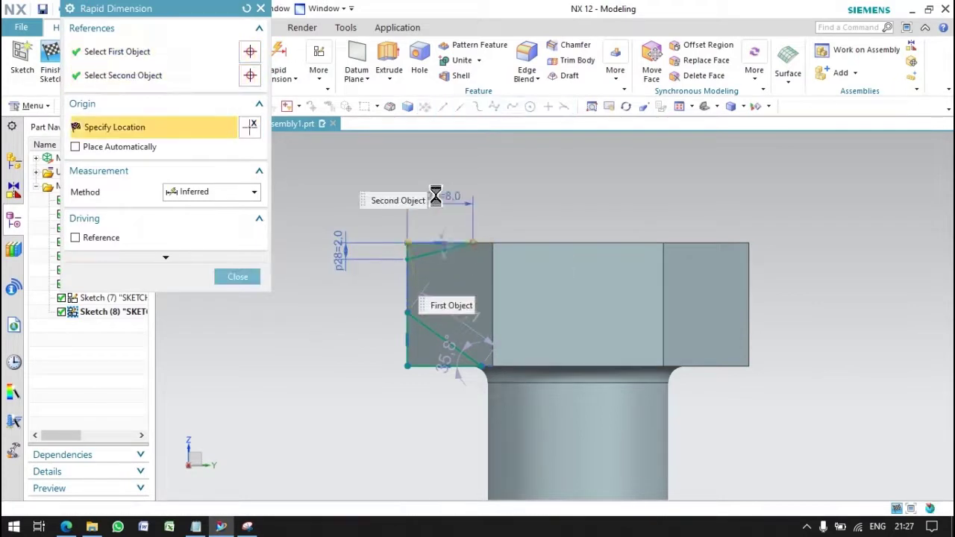
click(435, 196)
text(2)
key(Return)
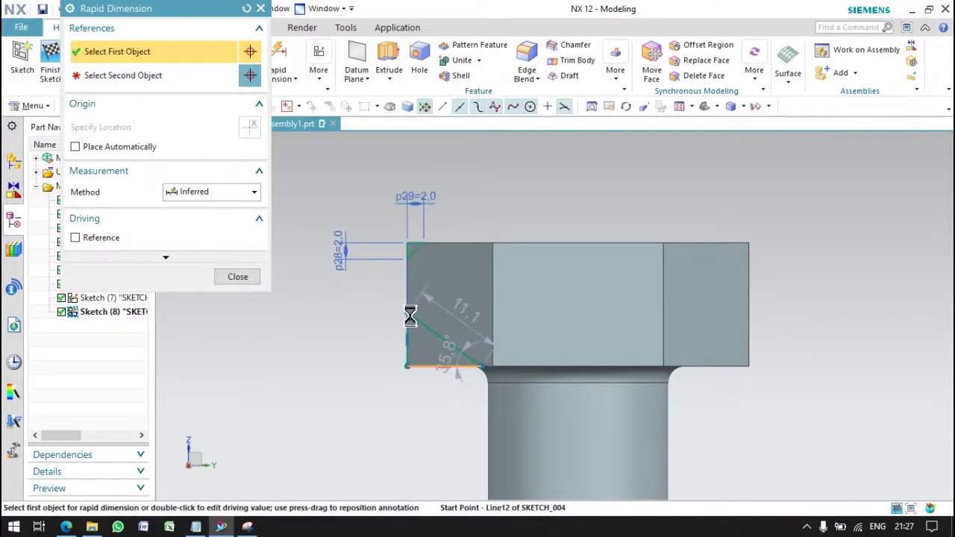
- Dimension the lower chamfer triangle's legs to 2 mm each and finish the sketch
click(406, 365)
click(406, 314)
click(345, 332)
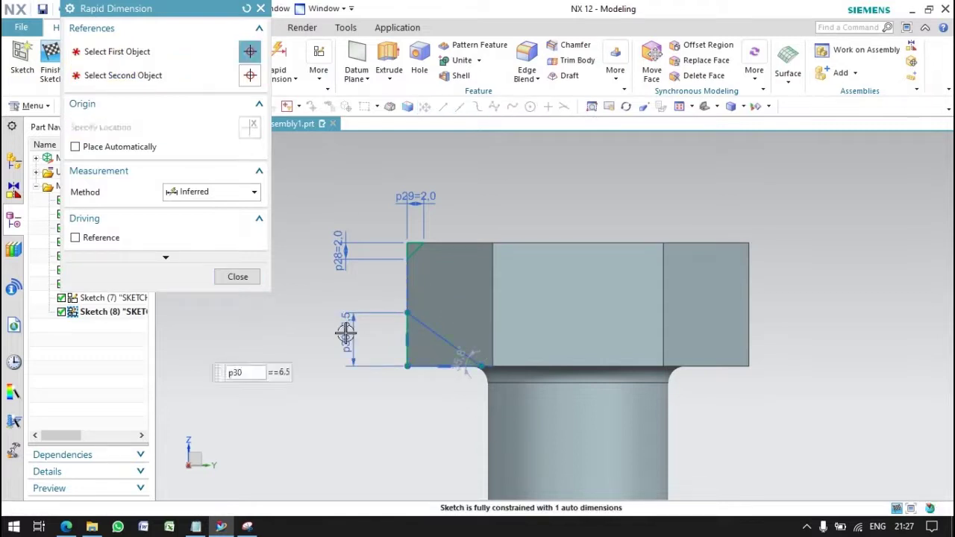
text(2)
key(Return)
click(429, 366)
click(408, 359)
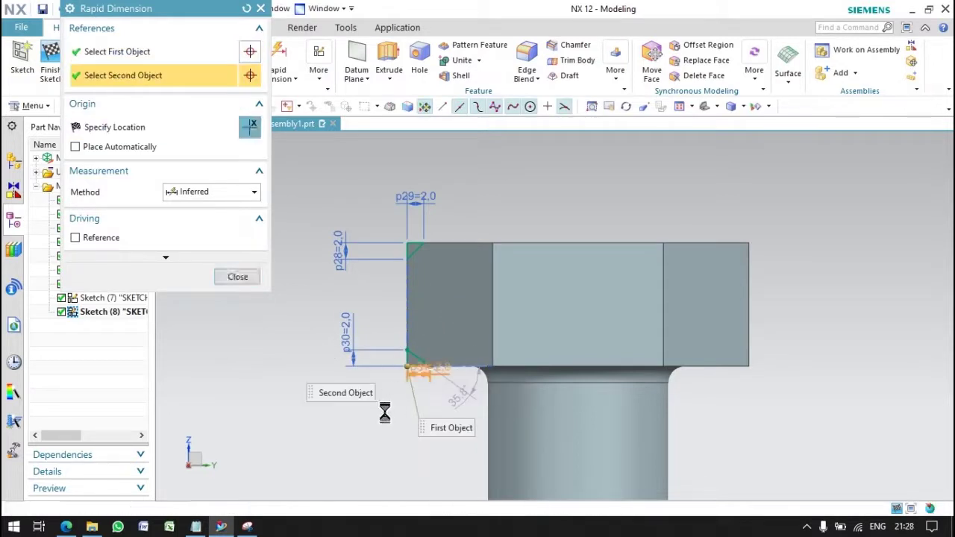
click(380, 421)
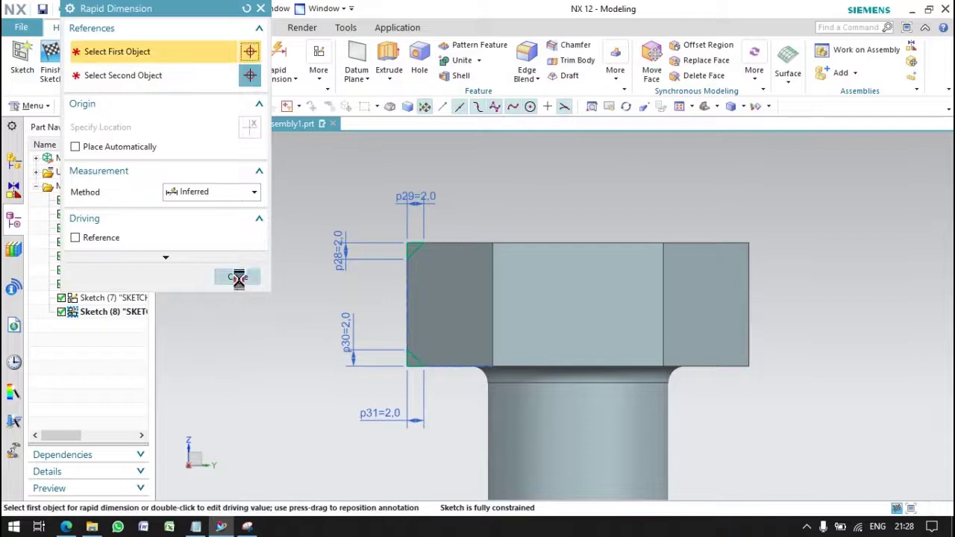
click(237, 276)
click(50, 59)
- Revolve the triangles 360° about the Z-axis through the bolt centre, subtracting from the bolt
click(176, 78)
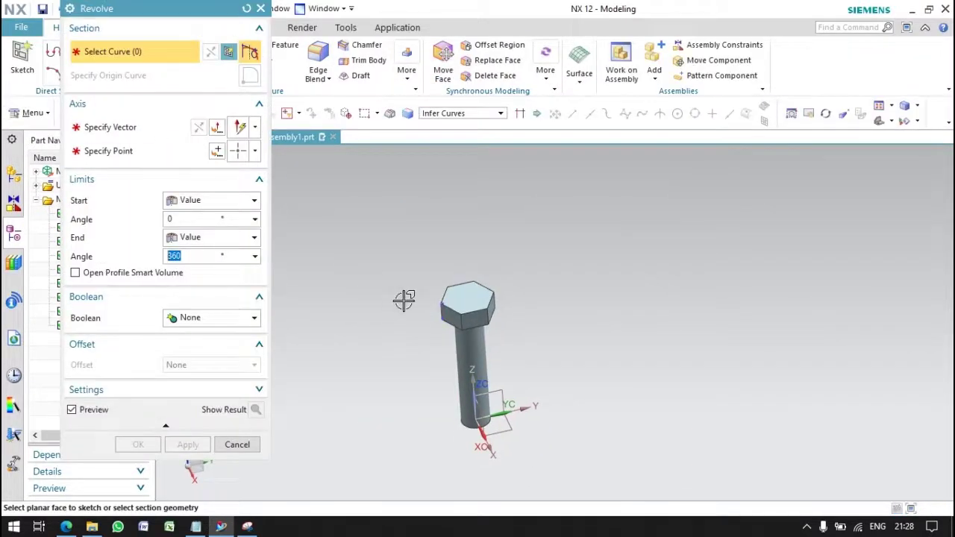
click(112, 127)
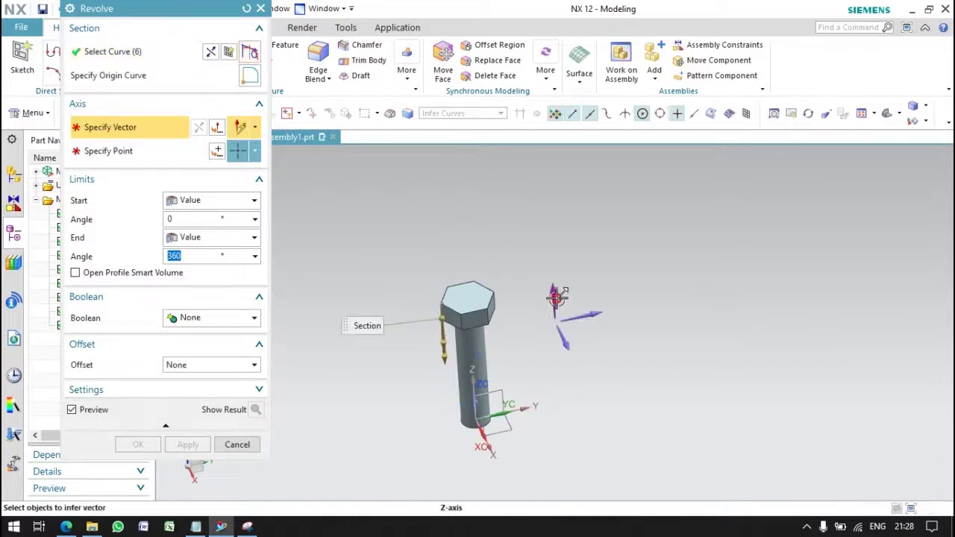
click(444, 339)
click(252, 150)
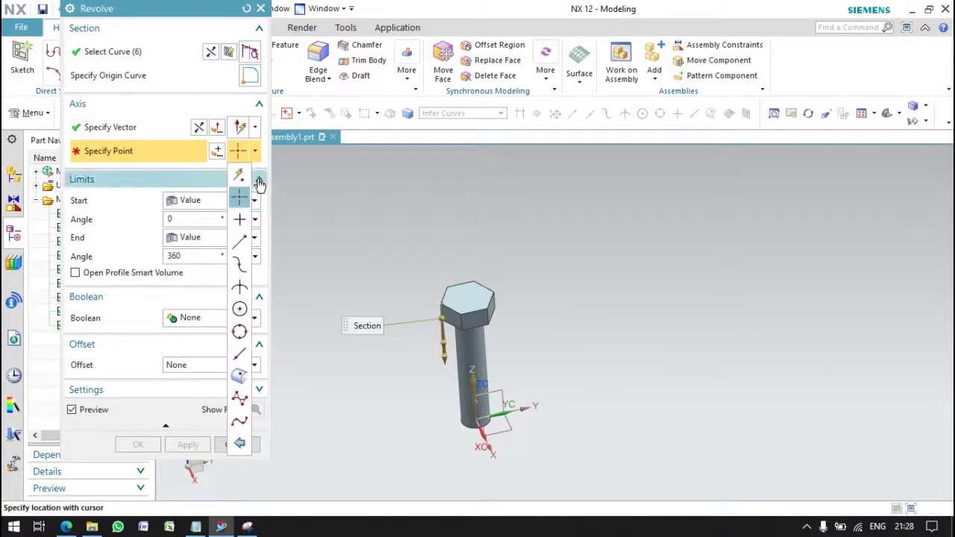
click(239, 311)
click(212, 317)
click(202, 365)
click(147, 467)
- Hide the chamfer sketches in the Part Navigator
scroll(419, 299, up, 3)
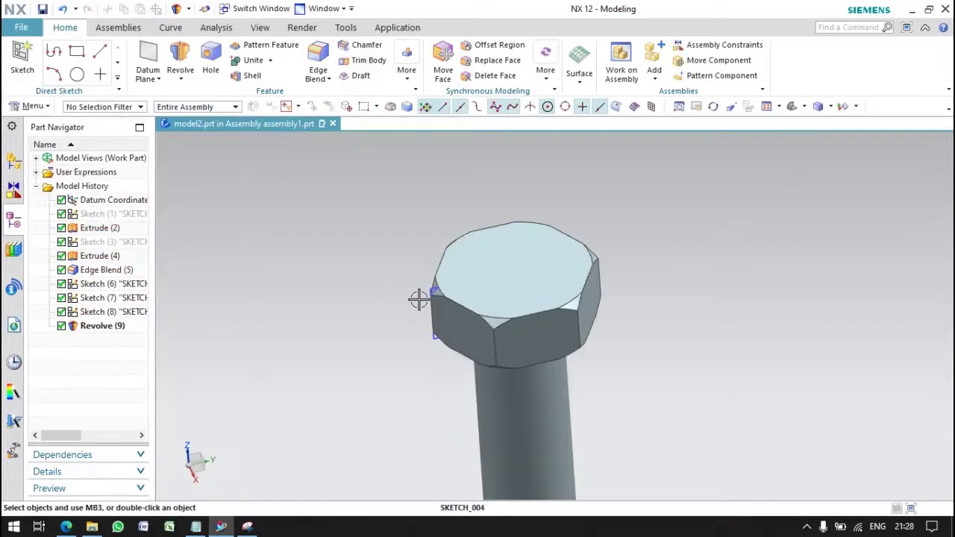
click(119, 311)
shift+click(117, 283)
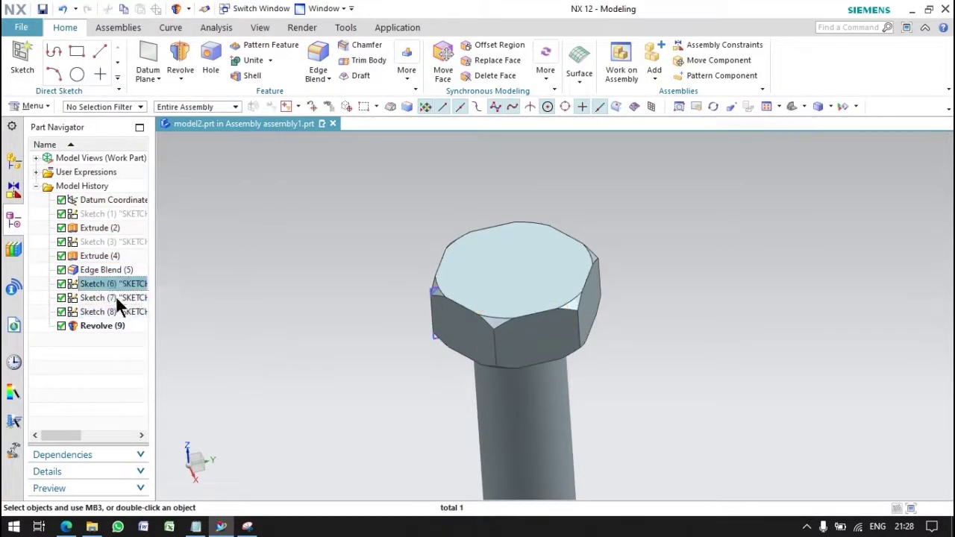
right_click(116, 309)
click(146, 10)
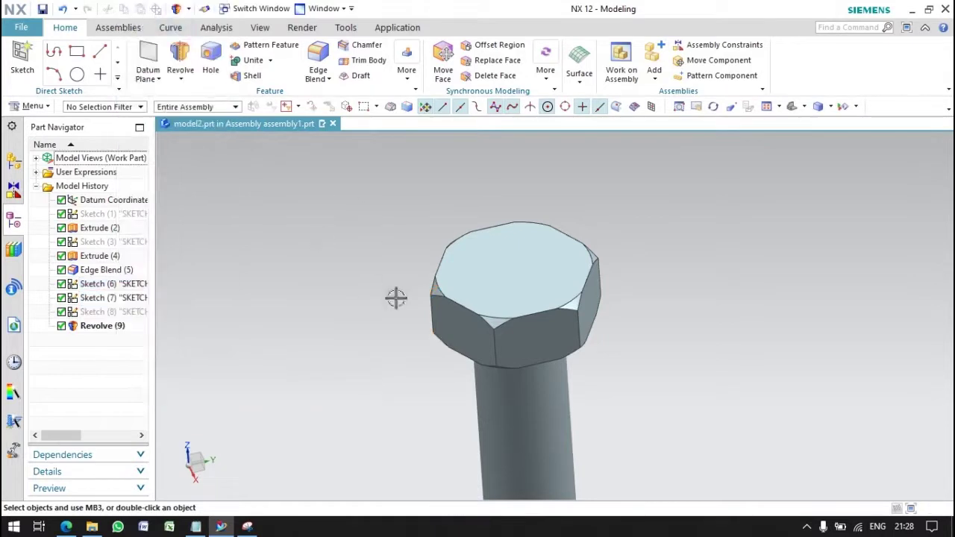
- Start a sketch on the bolt head's top face and draw two concentric circles at the origin
key(s)
click(550, 291)
click(193, 185)
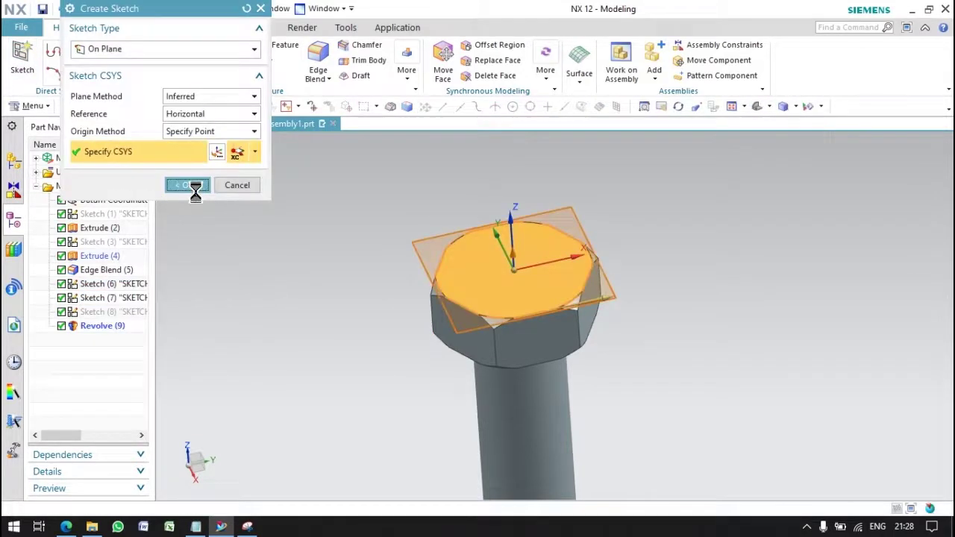
click(175, 52)
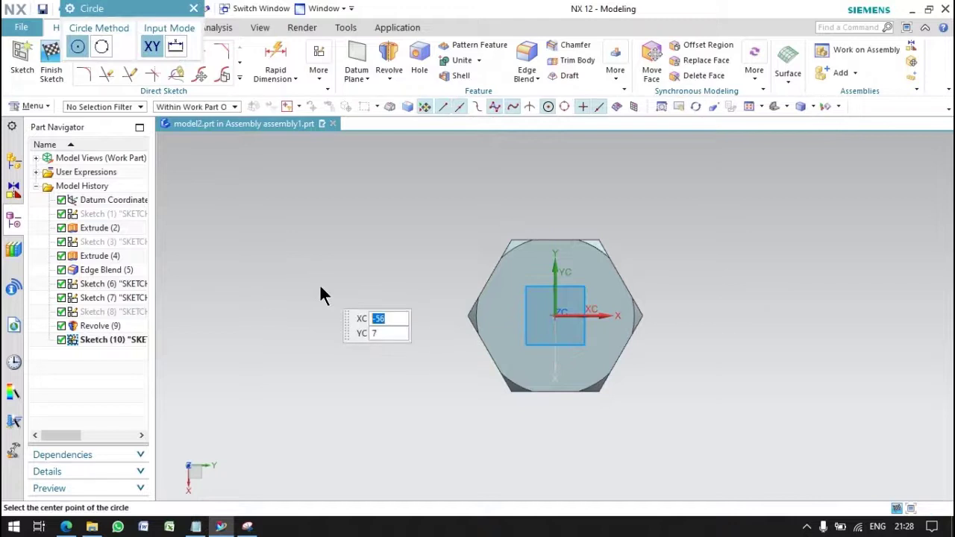
click(555, 315)
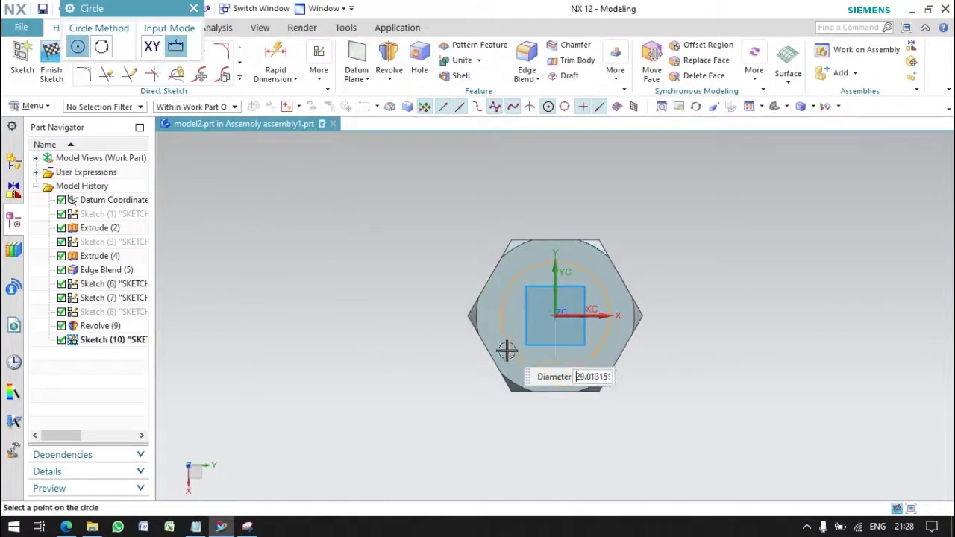
click(520, 375)
click(554, 315)
click(511, 333)
- Dimension the outer circle to Ø32 mm, dismiss the overconstraint warning and undo the inner diameter dimension
click(276, 62)
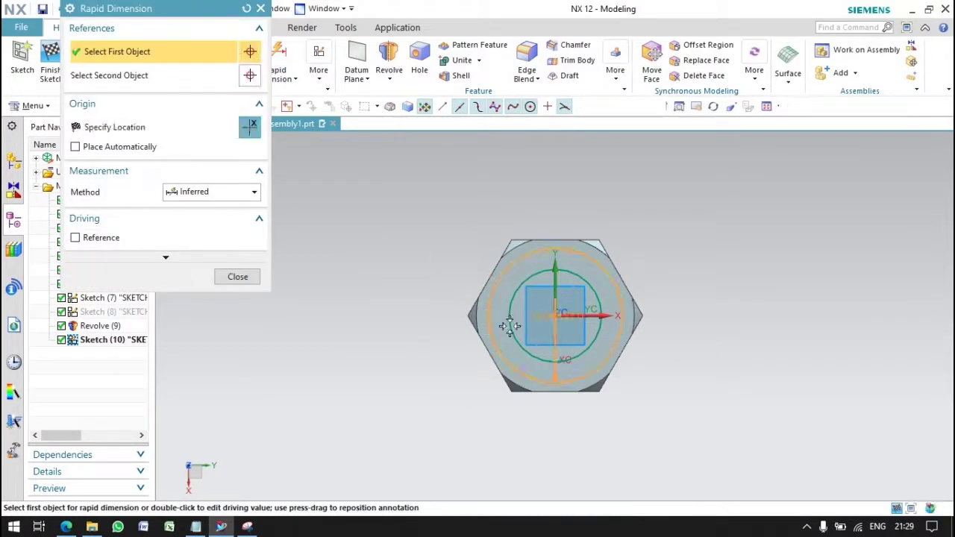
click(510, 322)
click(554, 315)
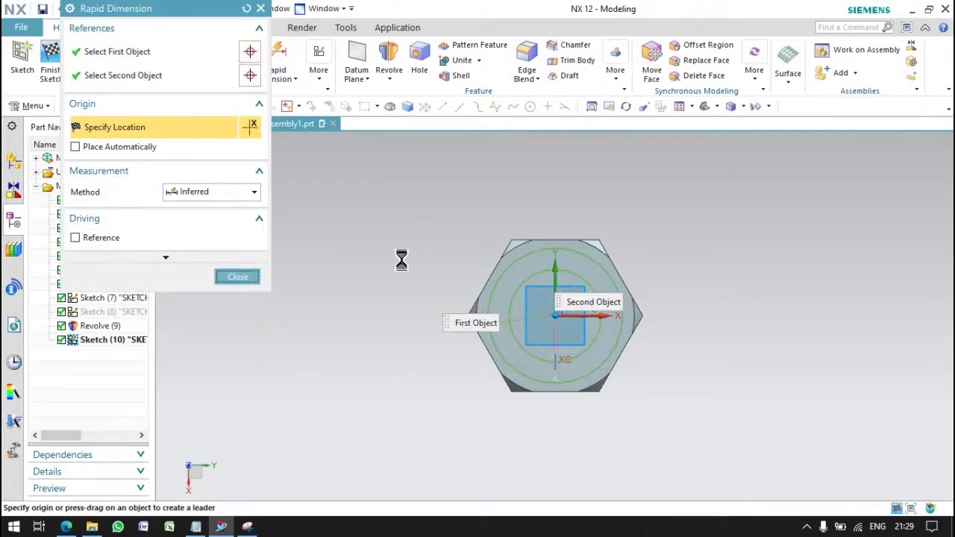
click(277, 60)
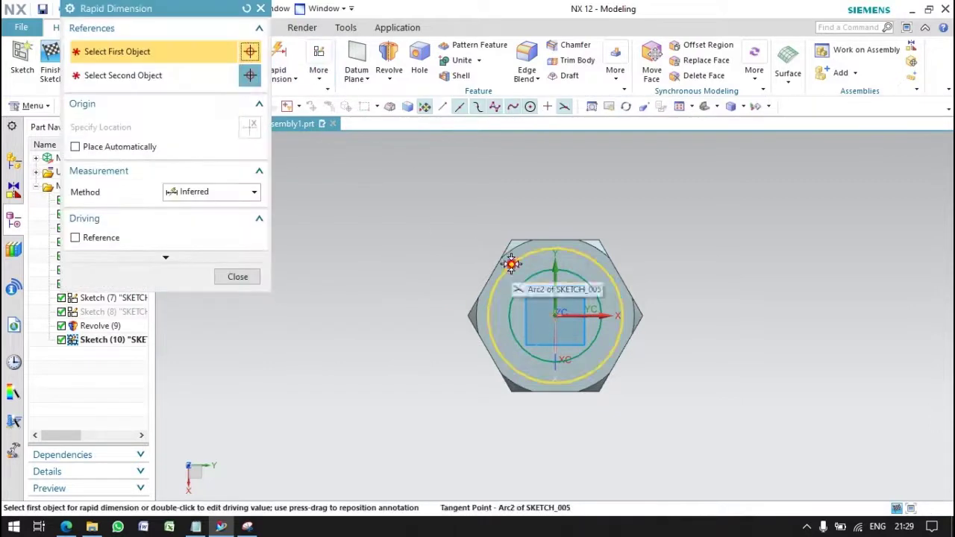
click(511, 263)
click(383, 248)
text(32)
key(Return)
click(431, 205)
click(428, 198)
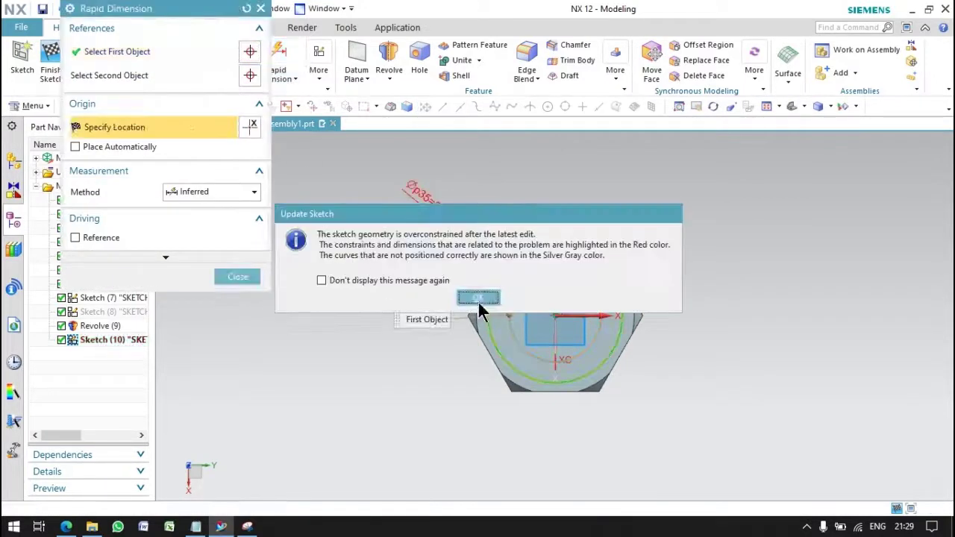
click(480, 299)
click(239, 278)
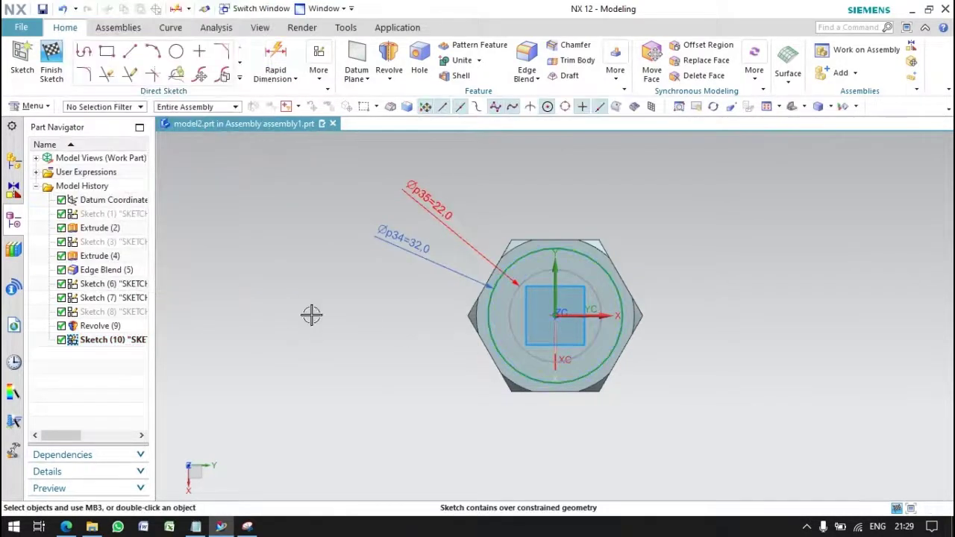
key(ctrl+z)
- Finish the sketch and extrude it with Boolean Unite and an end distance of 0.5 mm
click(50, 61)
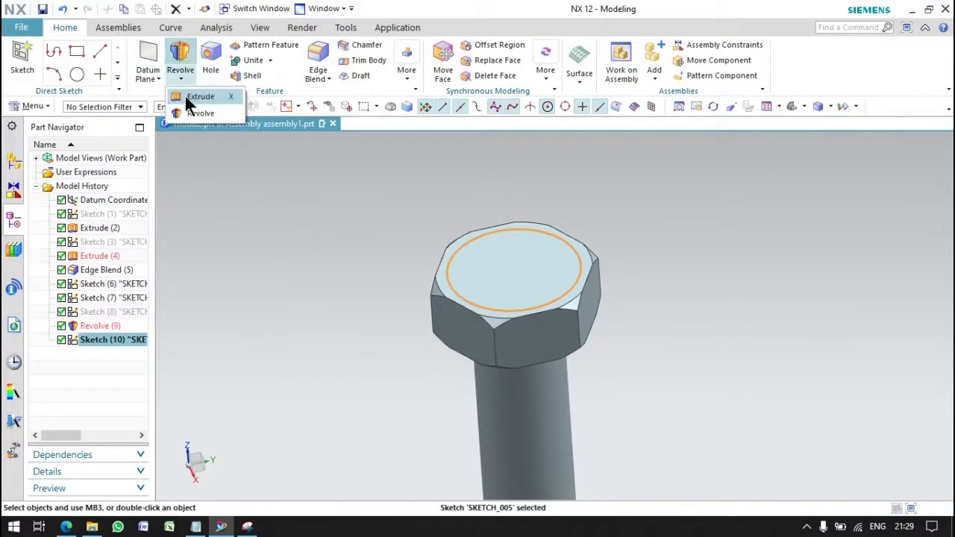
click(185, 97)
click(212, 294)
click(205, 322)
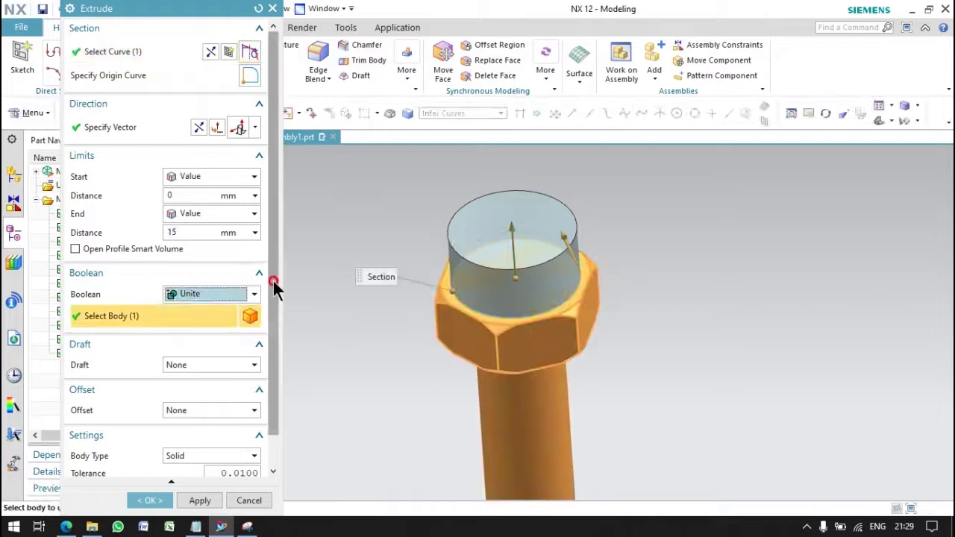
scroll(273, 285, down, 1)
double_click(170, 198)
text(0.5)
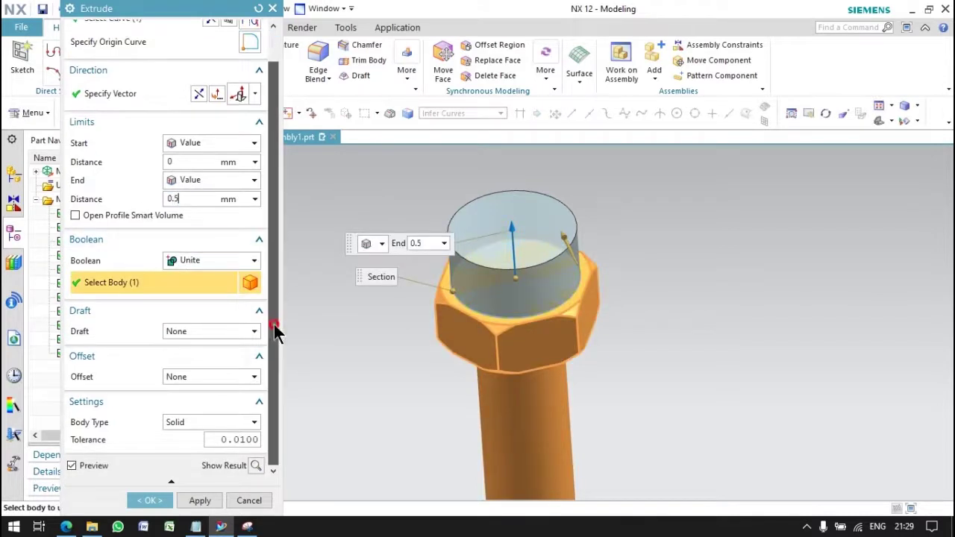
click(177, 423)
- Give the extrusion a two-sided offset with a 1 mm end to create the thin ring
click(191, 375)
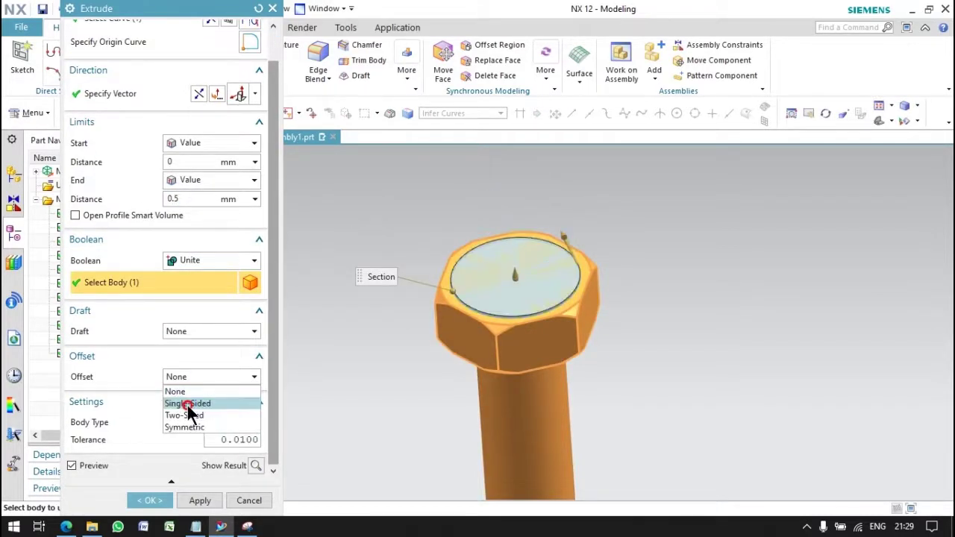
click(187, 403)
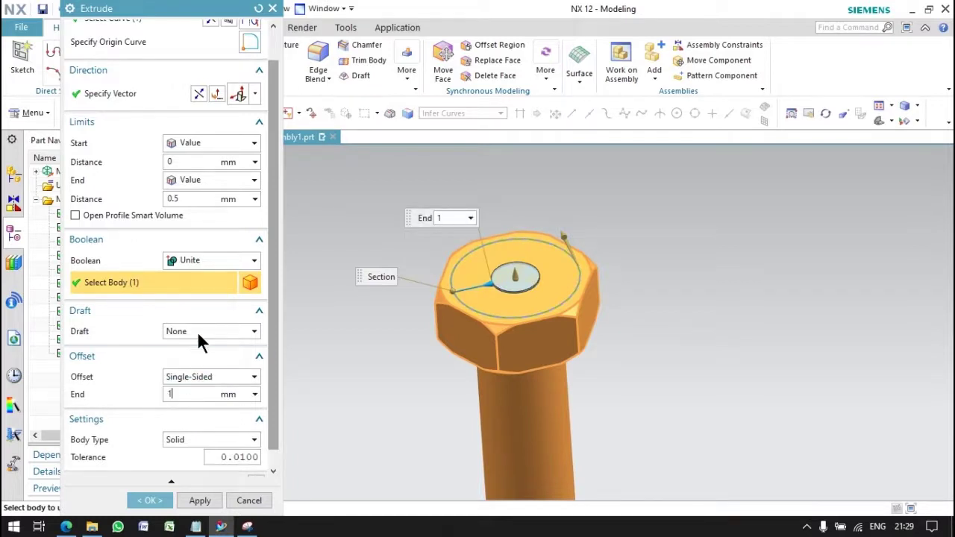
click(199, 336)
click(205, 378)
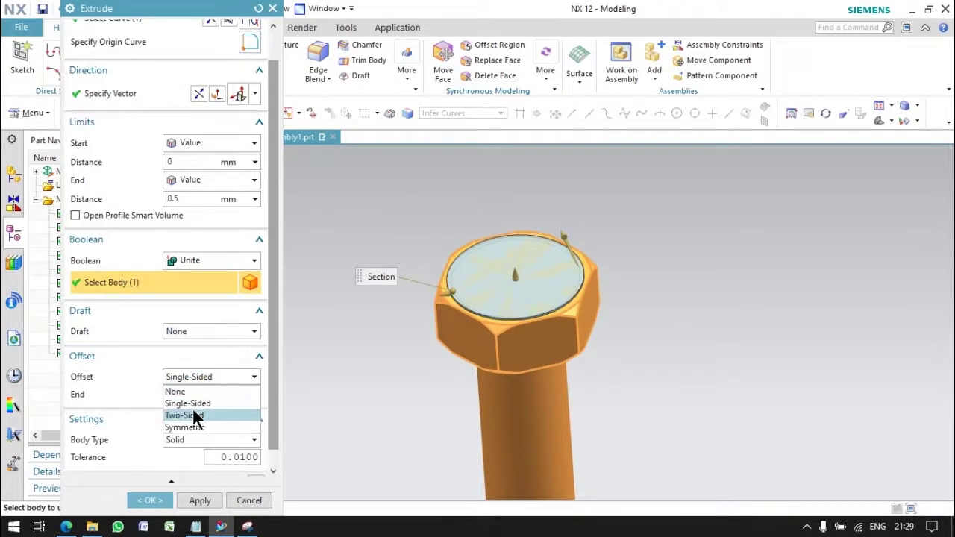
click(193, 415)
click(149, 500)
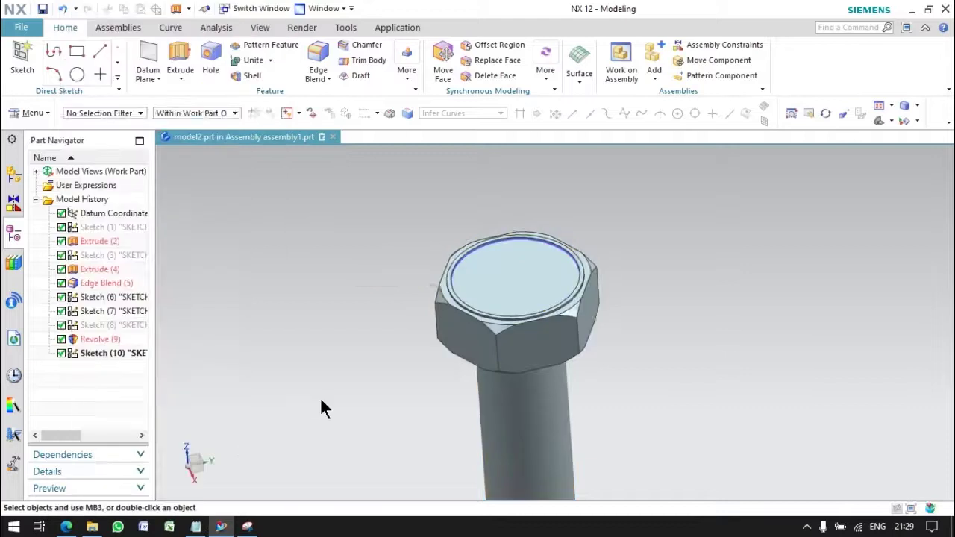
- Hide the circles sketch and chamfer the shaft's bottom edge
right_click(102, 340)
click(158, 62)
click(359, 47)
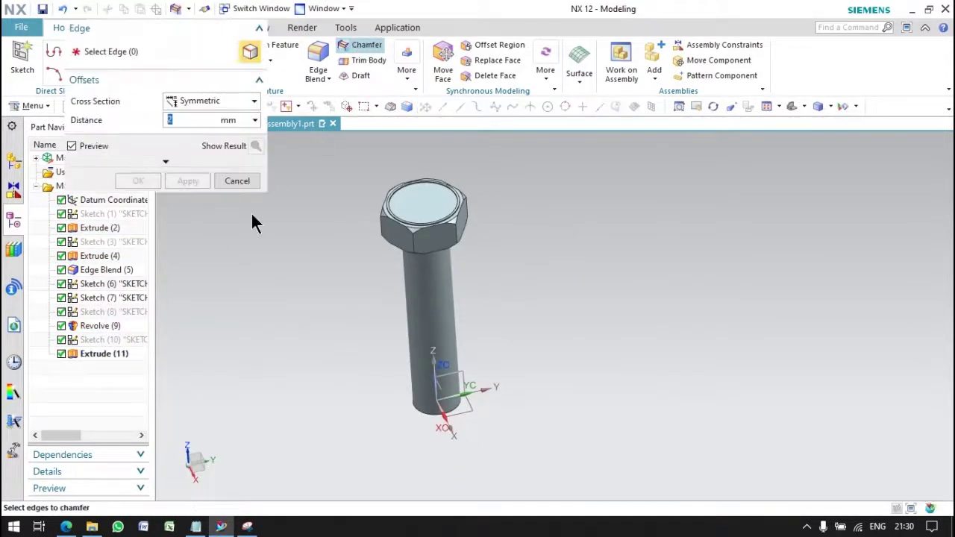
click(412, 419)
middle_click(412, 419)
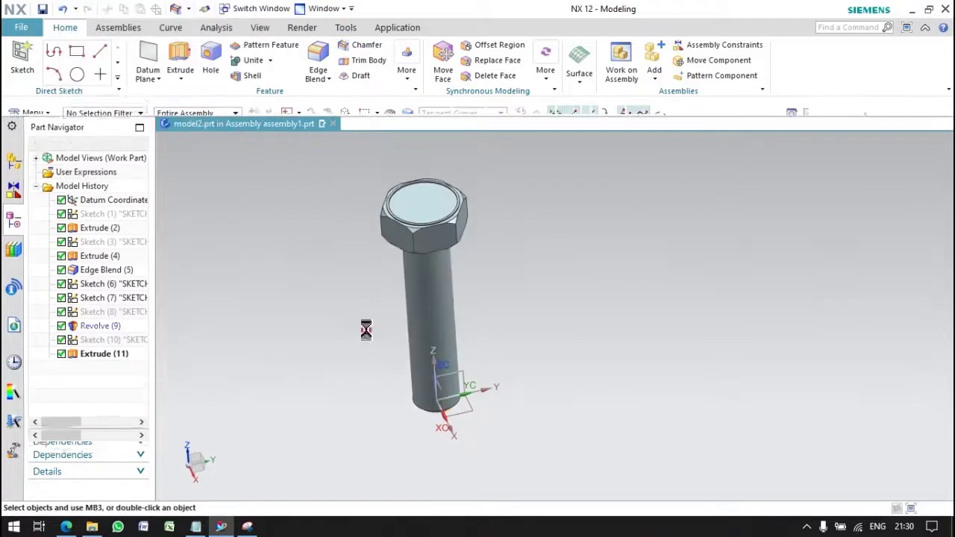
click(33, 105)
- Create a helix of diameter 22.1 mm and pitch 2.5 mm running 0–75 mm along the shaft
click(171, 27)
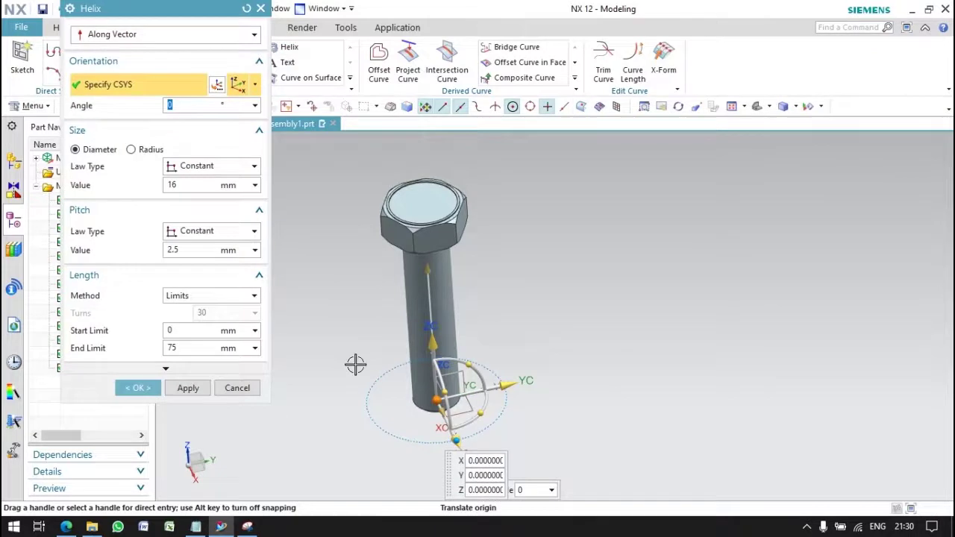
middle_drag(355, 364, 395, 358)
double_click(173, 185)
text(22.1)
click(192, 250)
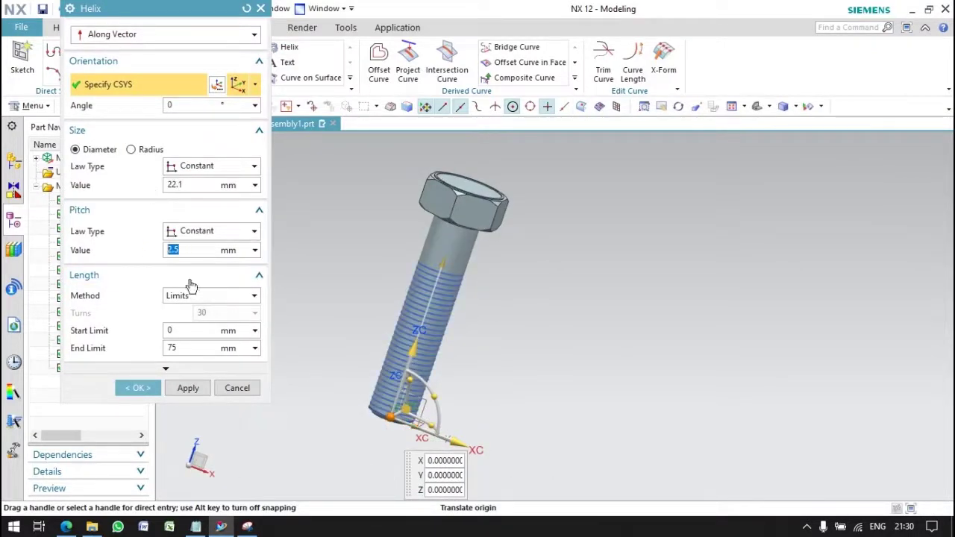
scroll(312, 429, up, 1)
scroll(389, 438, up, 3)
mouse_move(392, 428)
middle_down()
mouse_move(411, 403)
mouse_move(383, 418)
middle_up()
click(149, 388)
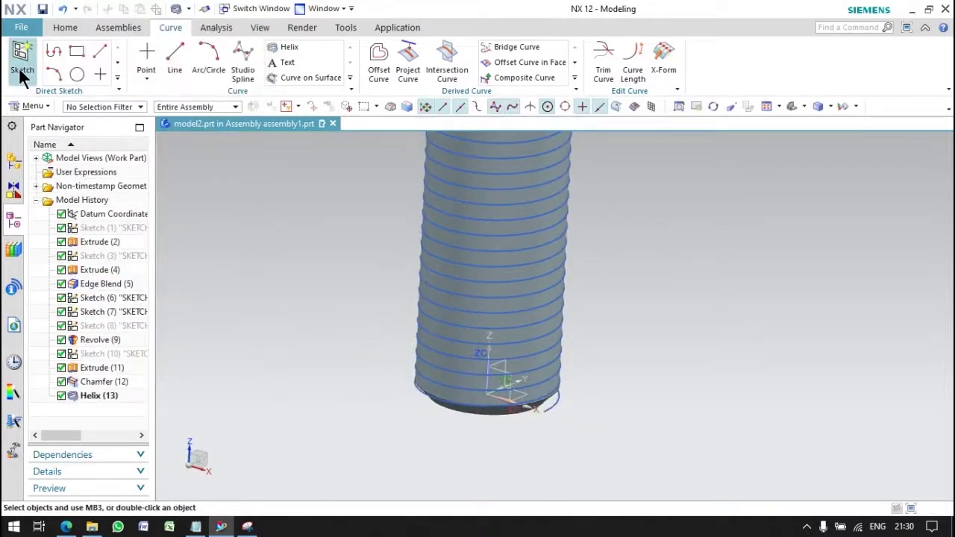
- Create a datum plane at arc length 0 on the helix's lower end
click(65, 28)
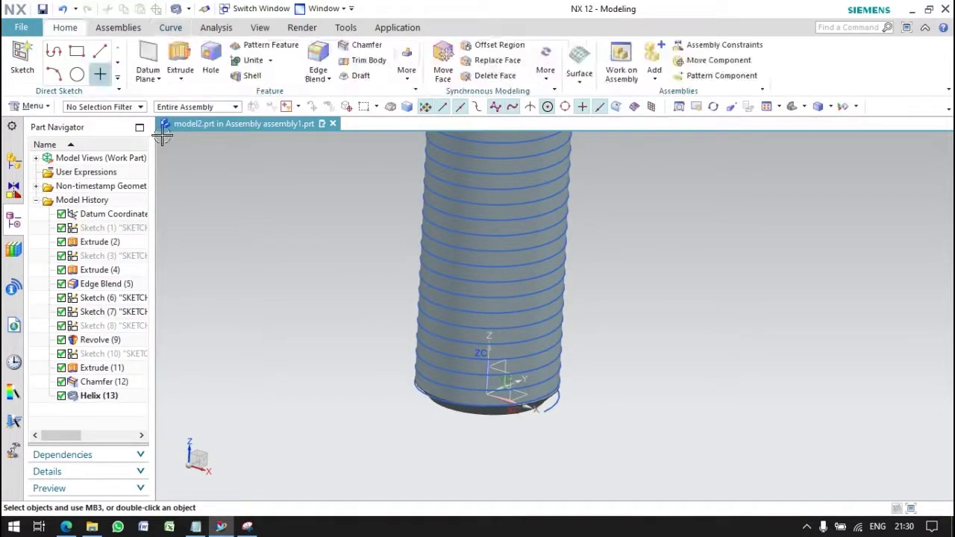
click(552, 404)
text(0)
click(138, 257)
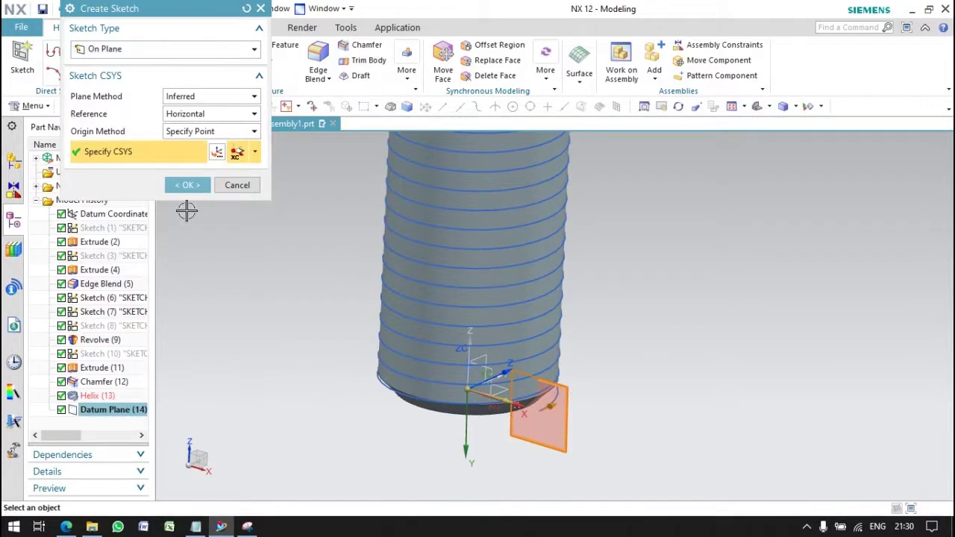
- Start a sketch on the new datum plane and draw a closed triangle
click(187, 185)
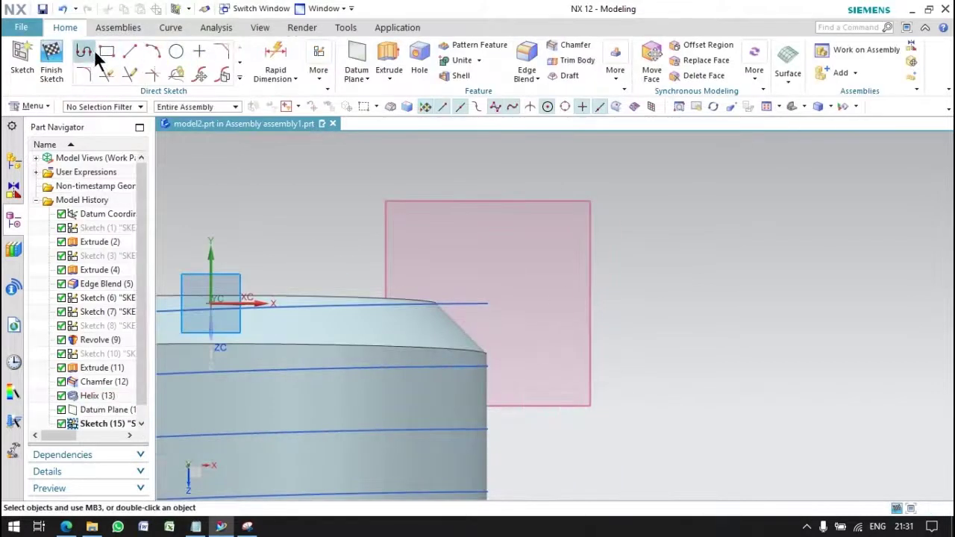
click(85, 52)
click(686, 196)
click(622, 237)
click(677, 288)
click(687, 195)
- Constrain the triangle: one side vertical, all sides equal, and the vertical side on the helix start point
click(319, 70)
click(306, 121)
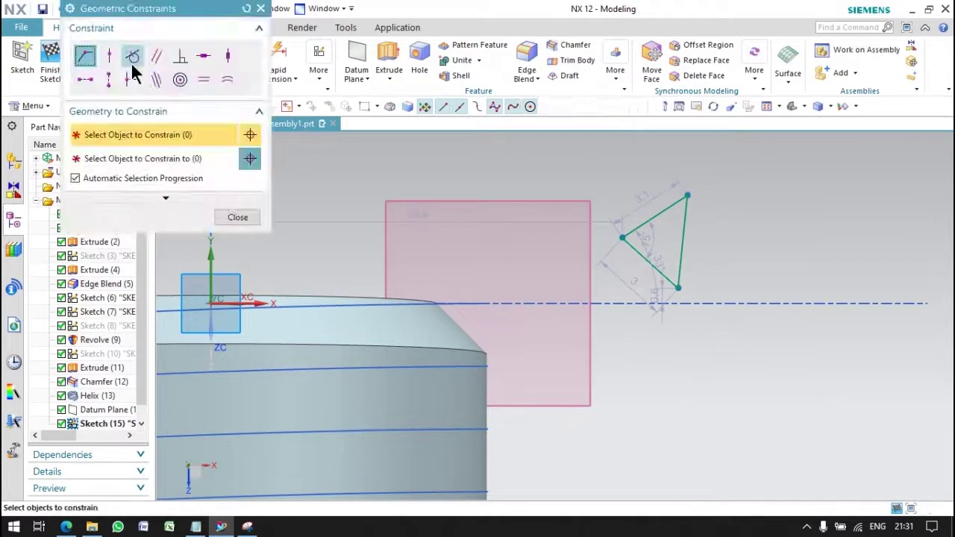
click(227, 56)
click(684, 264)
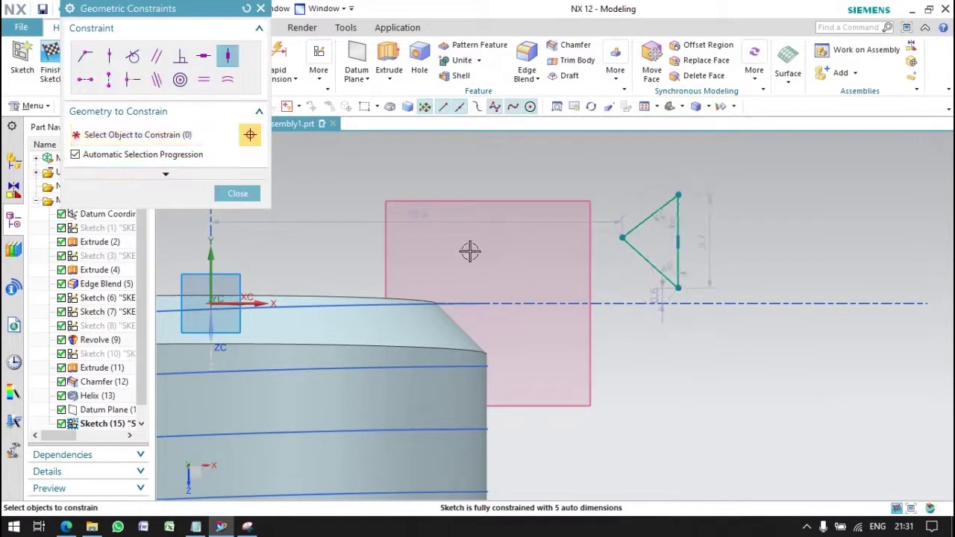
click(204, 79)
click(647, 223)
click(637, 256)
click(677, 217)
click(653, 224)
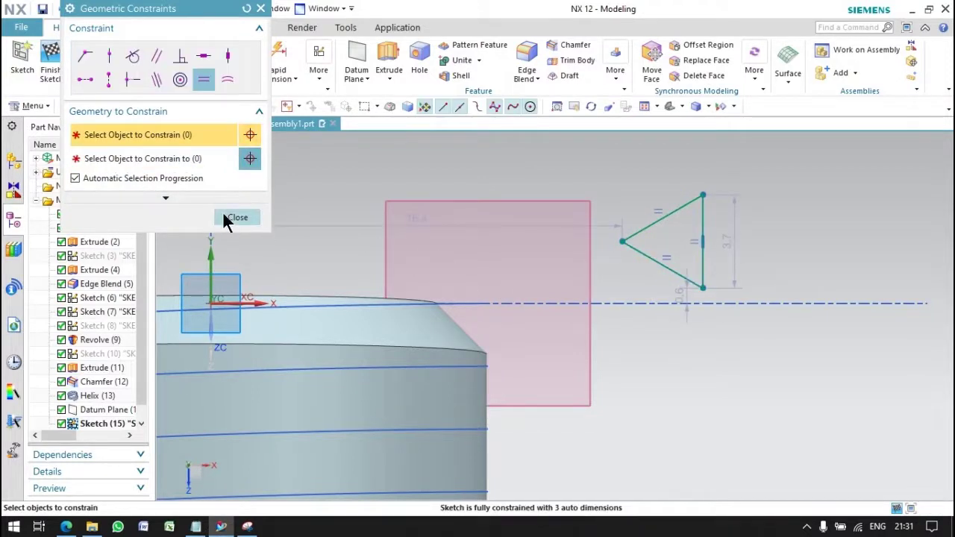
click(85, 56)
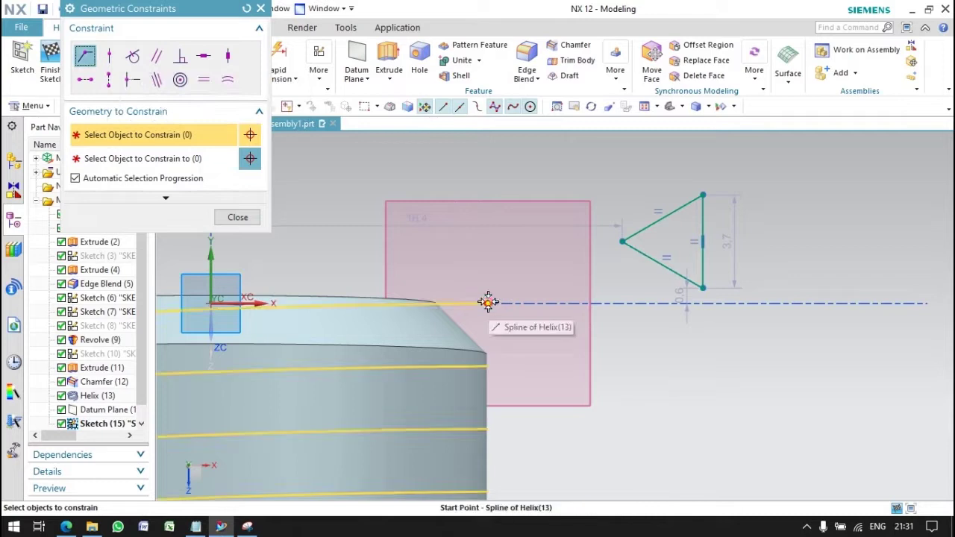
click(487, 302)
click(703, 240)
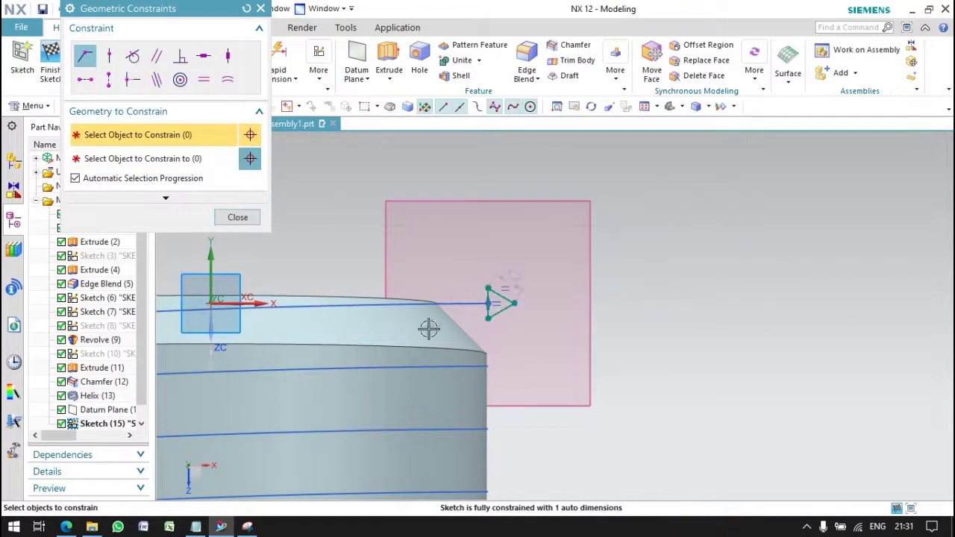
click(239, 218)
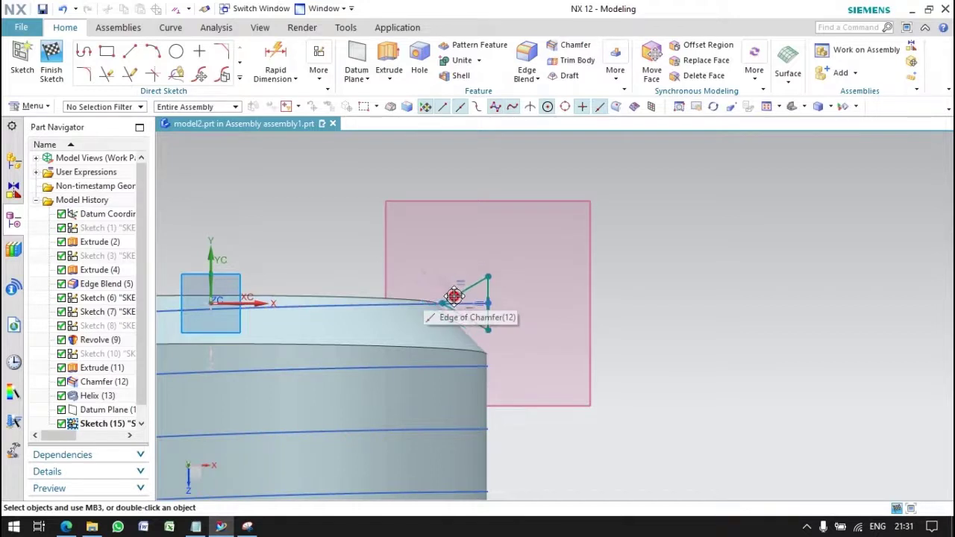
- Dimension the triangle's 2 mm height and finish the thread profile sketch
click(277, 82)
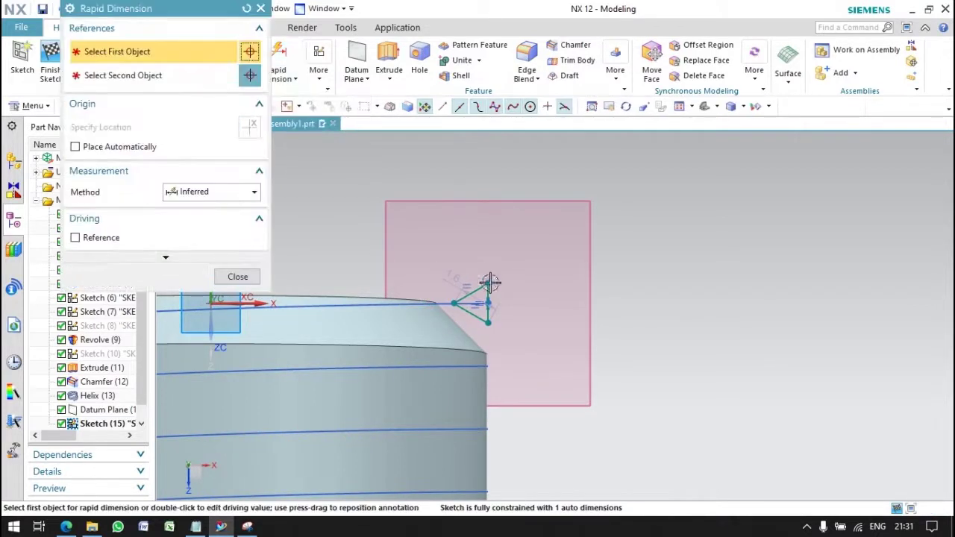
click(487, 284)
click(488, 320)
click(678, 390)
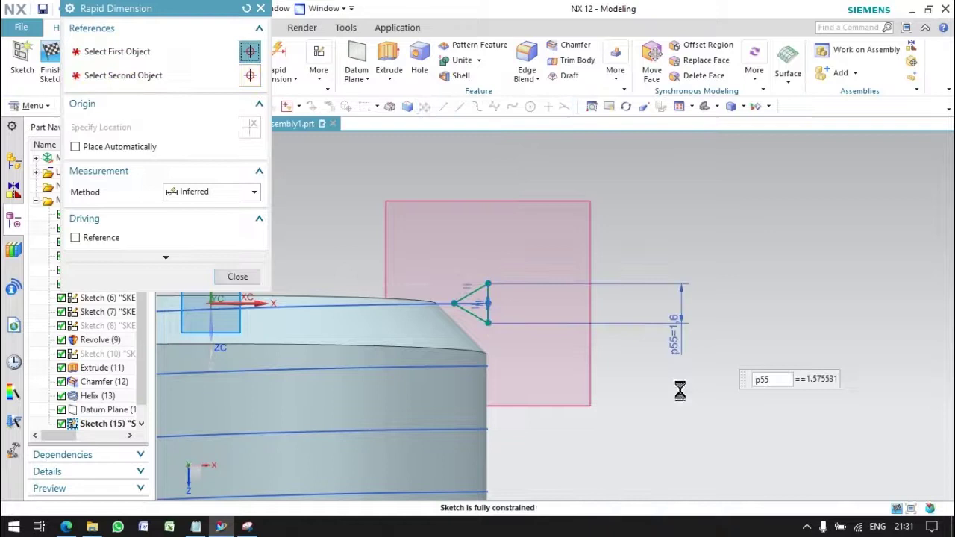
click(249, 277)
click(51, 56)
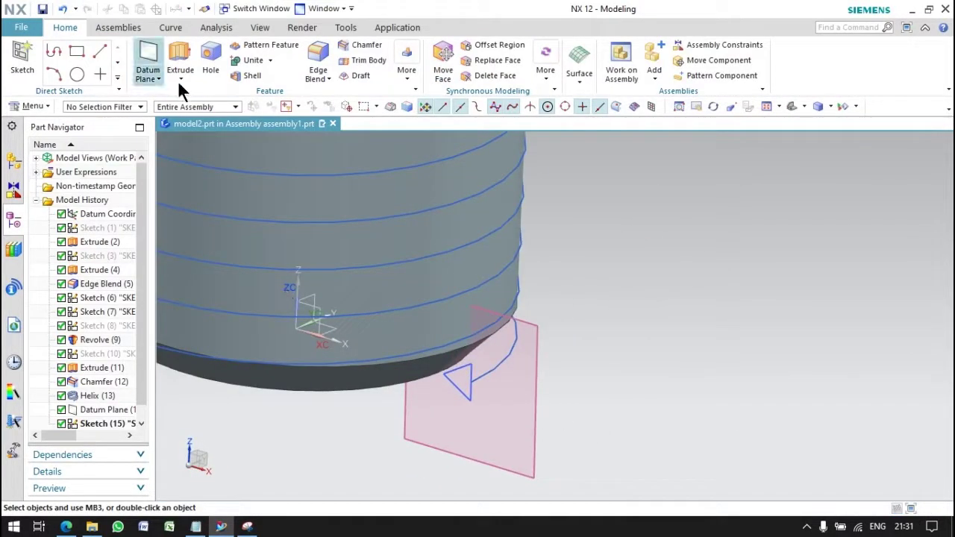
- Sweep the triangle section along the helix guide, oriented by the shaft face
click(31, 107)
mouse_move(39, 175)
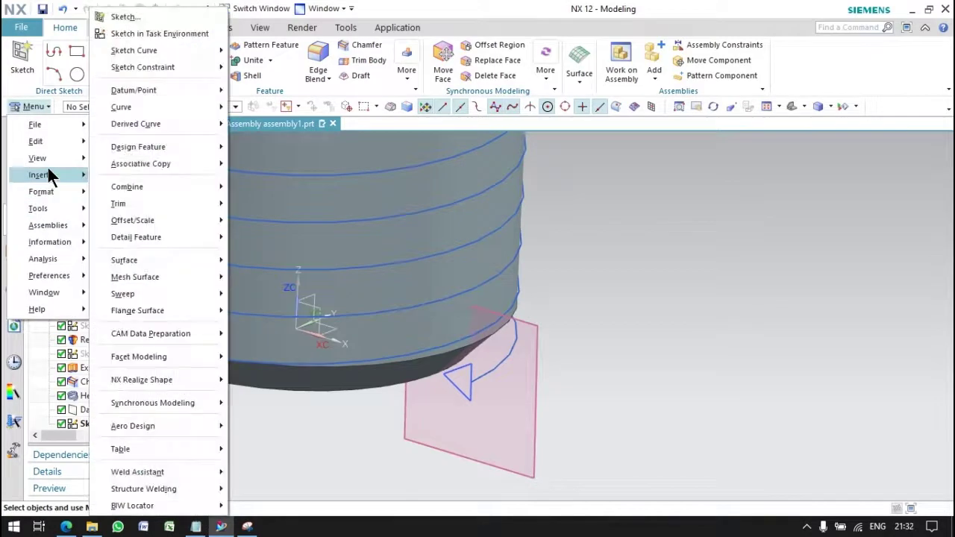
click(261, 294)
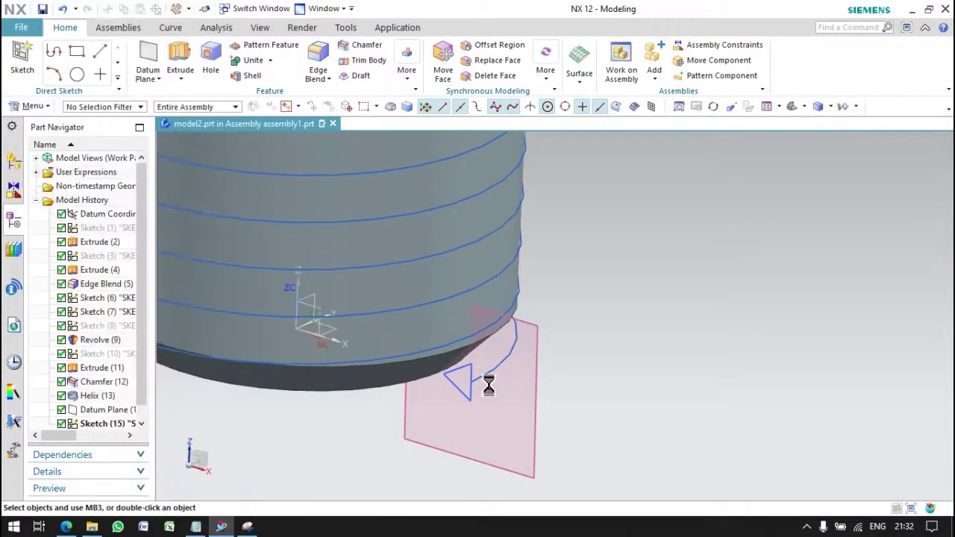
click(468, 386)
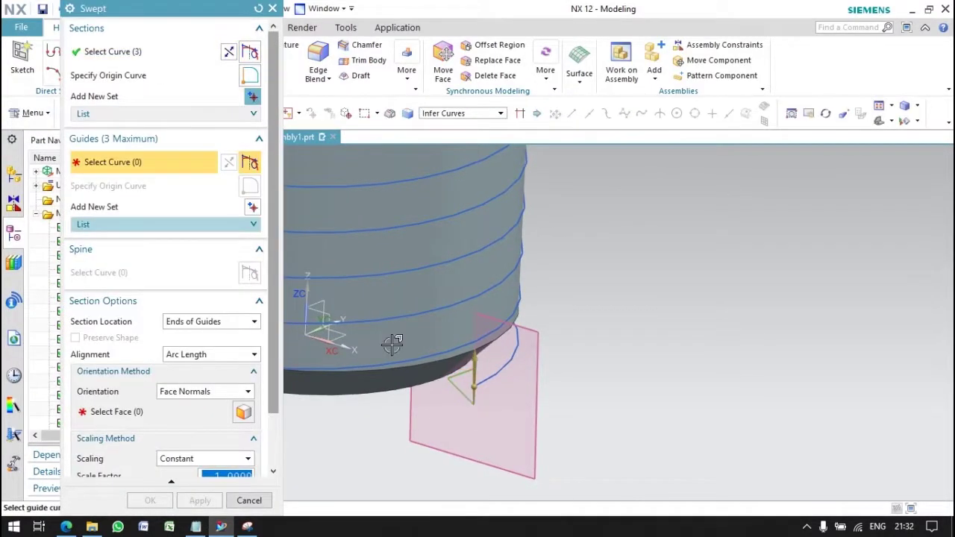
click(520, 393)
scroll(645, 378, down, 5)
scroll(686, 209, up, 3)
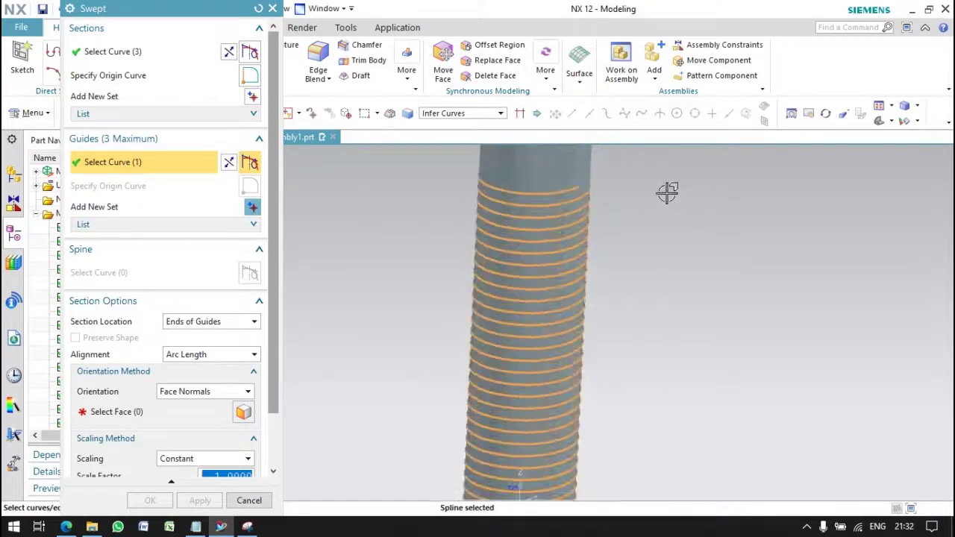
click(141, 411)
scroll(442, 171, down, 3)
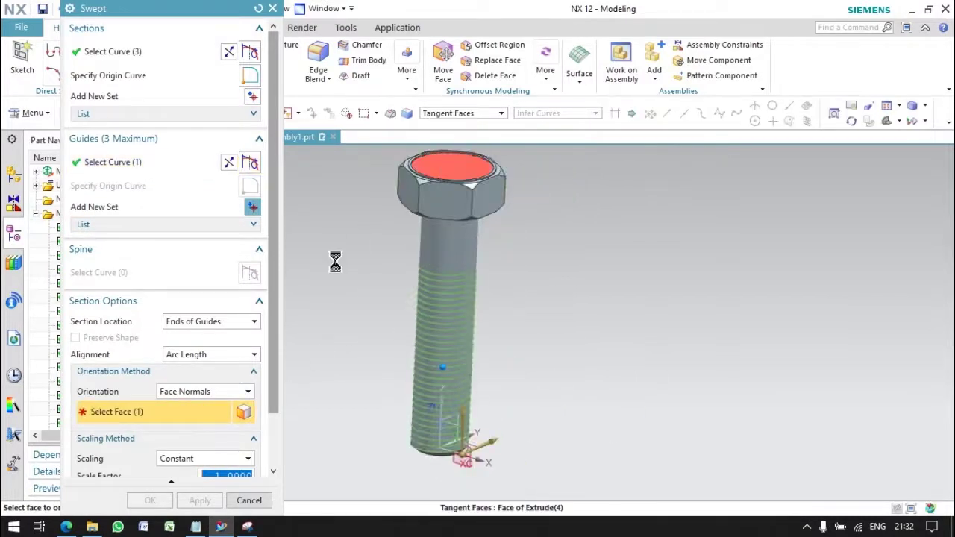
scroll(458, 260, up, 5)
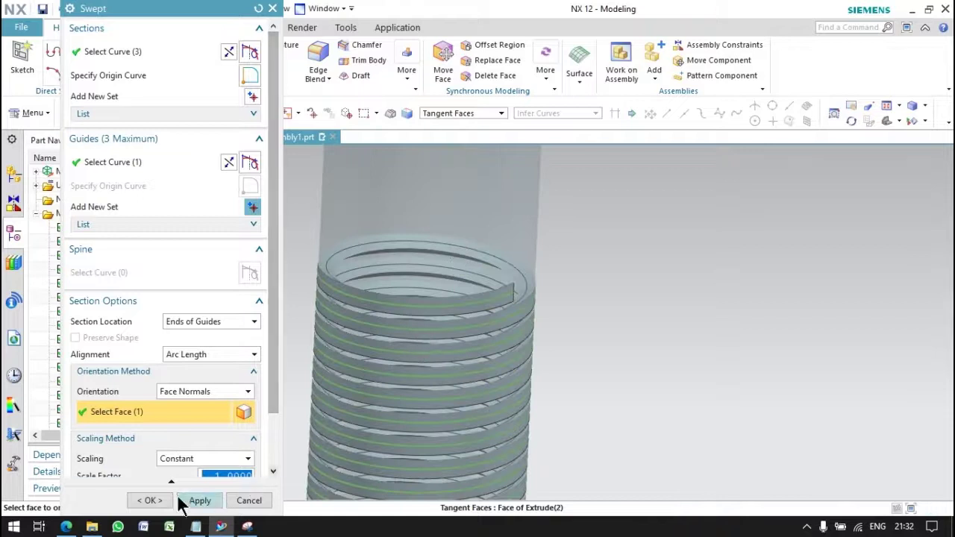
scroll(296, 271, down, 3)
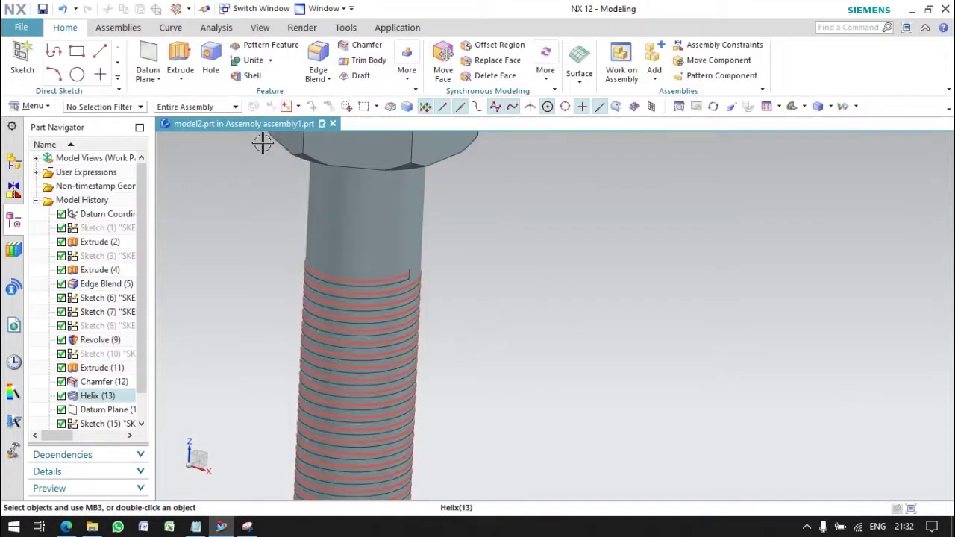
- Subtract the swept coil from the bolt body to cut the threads
click(270, 97)
click(337, 250)
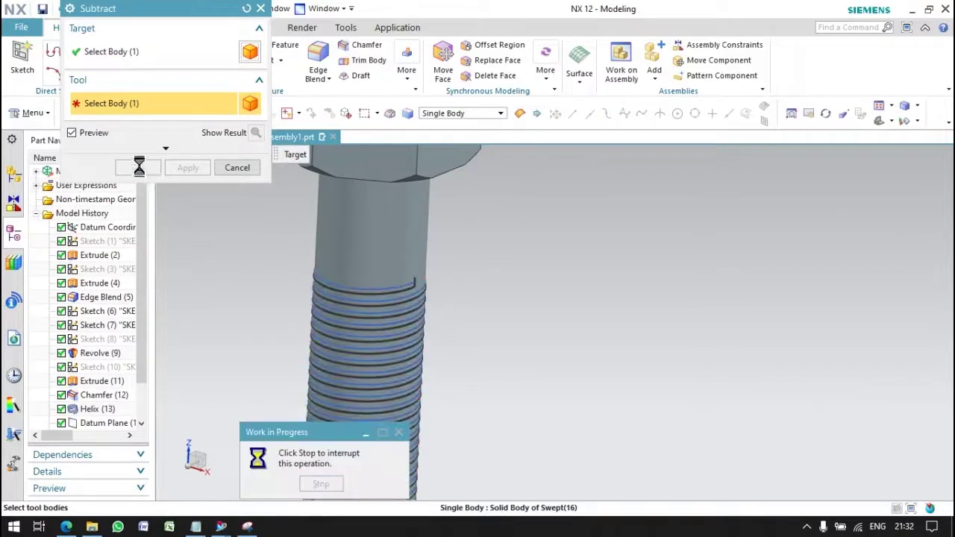
click(139, 167)
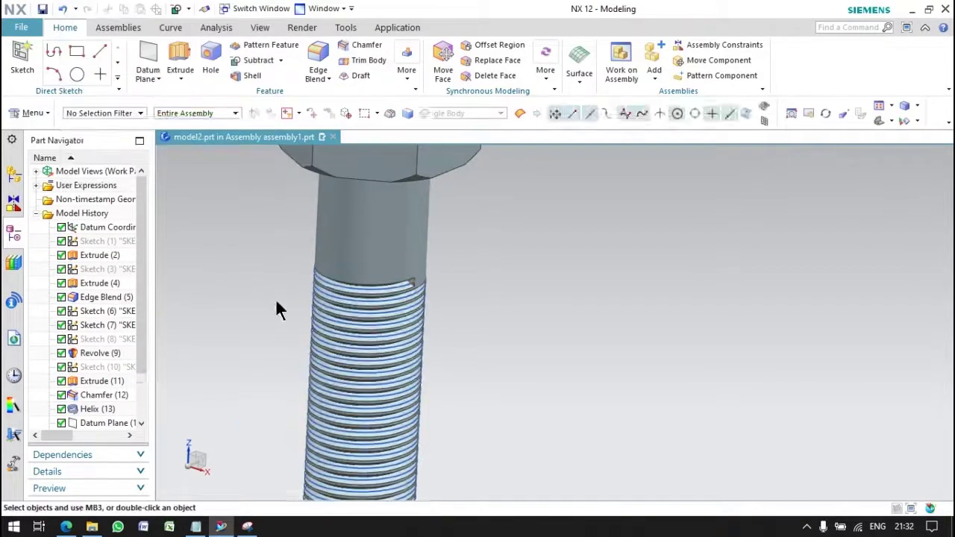
scroll(105, 401, down, 1)
- Hide the helix curve
right_click(95, 376)
click(223, 207)
right_click(90, 355)
click(127, 75)
- Sketch on the thread's end face, projecting the thread profile edge into it
click(22, 59)
scroll(417, 270, up, 5)
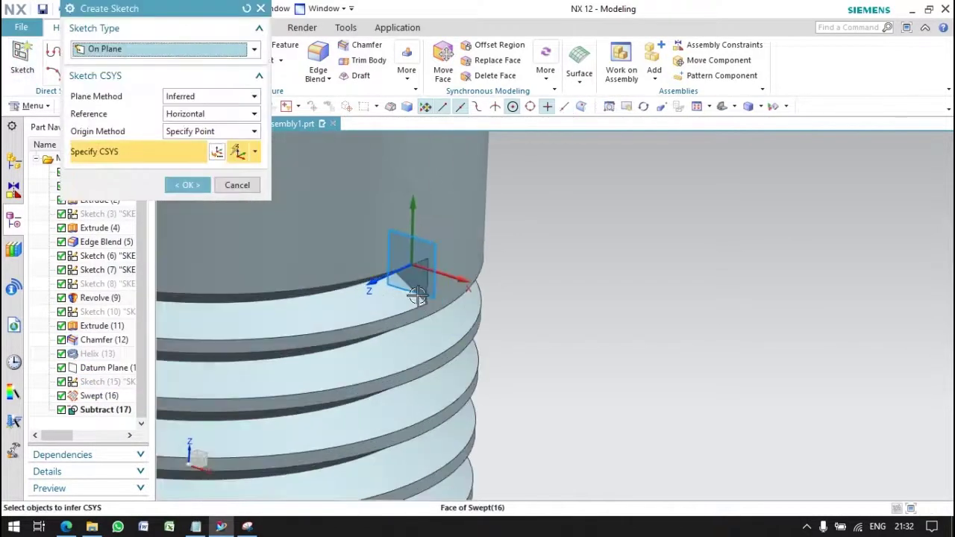
click(408, 280)
click(187, 185)
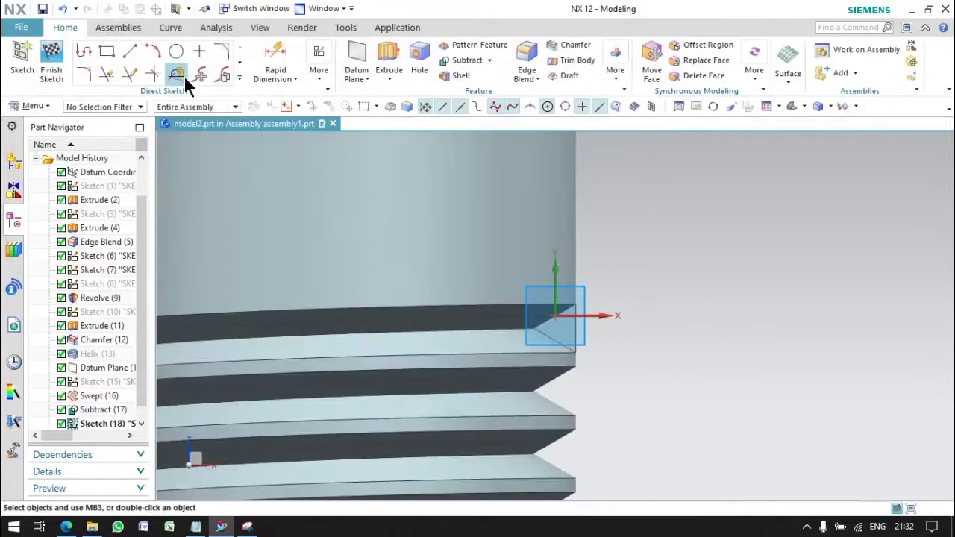
click(237, 77)
click(156, 186)
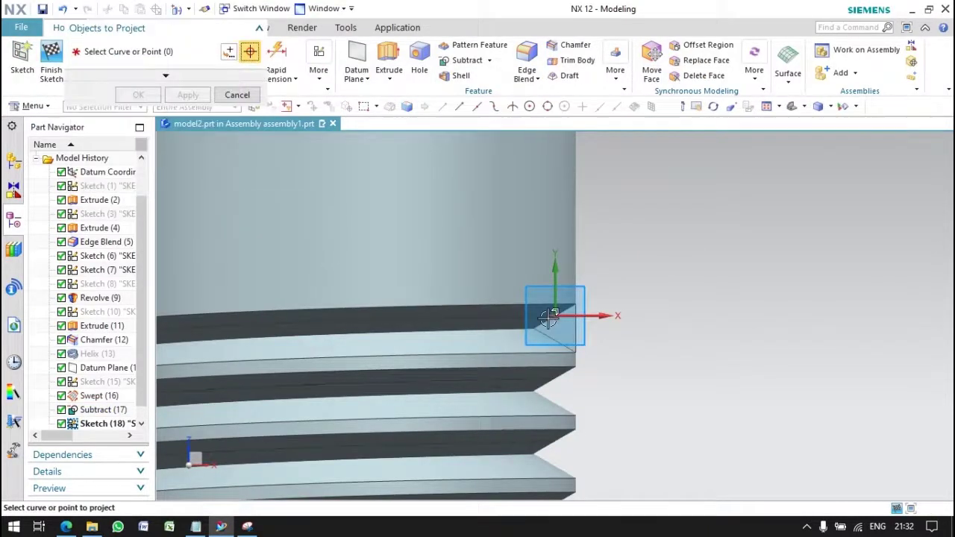
click(373, 307)
click(134, 92)
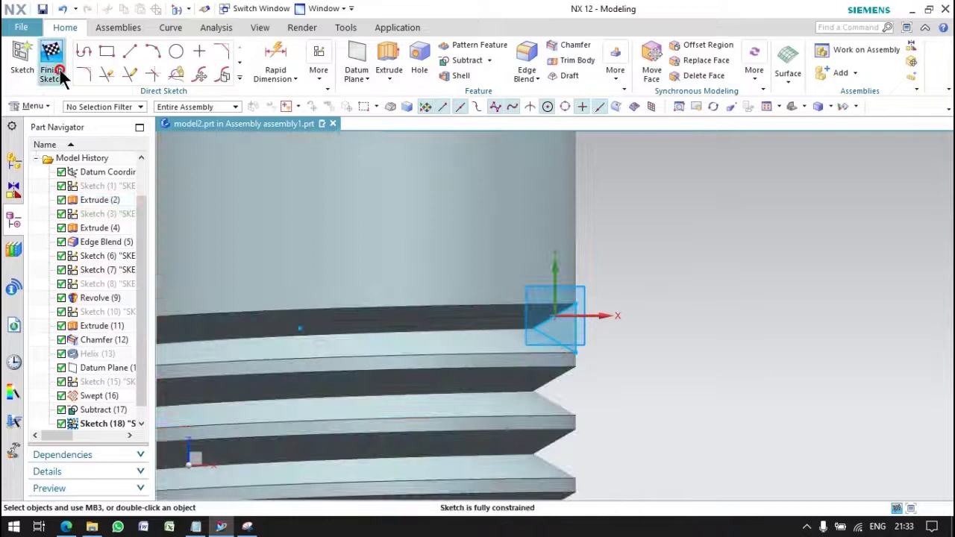
click(48, 66)
- Extrude the end sketch 16.5 mm with Boolean Subtract to cut the thread start
click(431, 284)
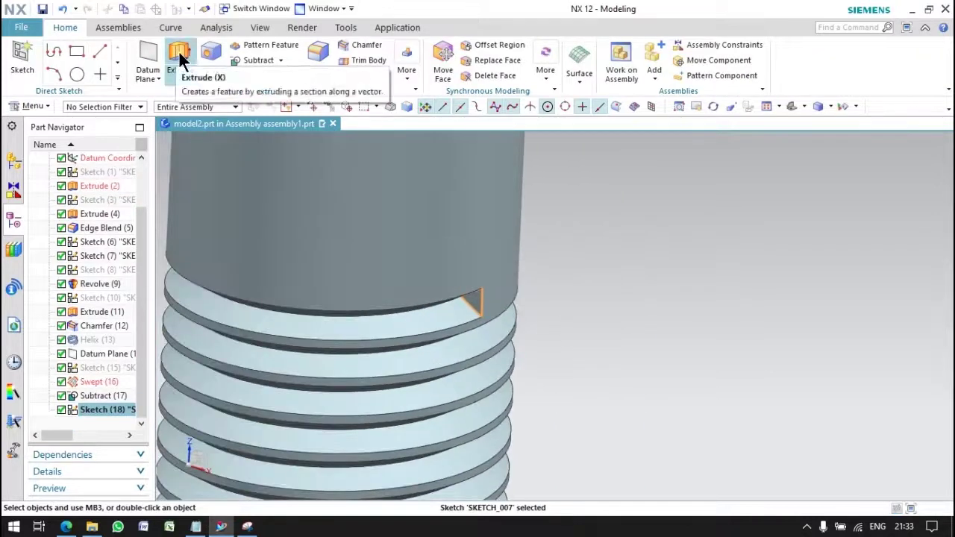
click(179, 63)
mouse_move(472, 302)
mouse_down()
mouse_move(539, 288)
mouse_move(634, 236)
mouse_up()
click(213, 294)
click(195, 337)
middle_click(195, 495)
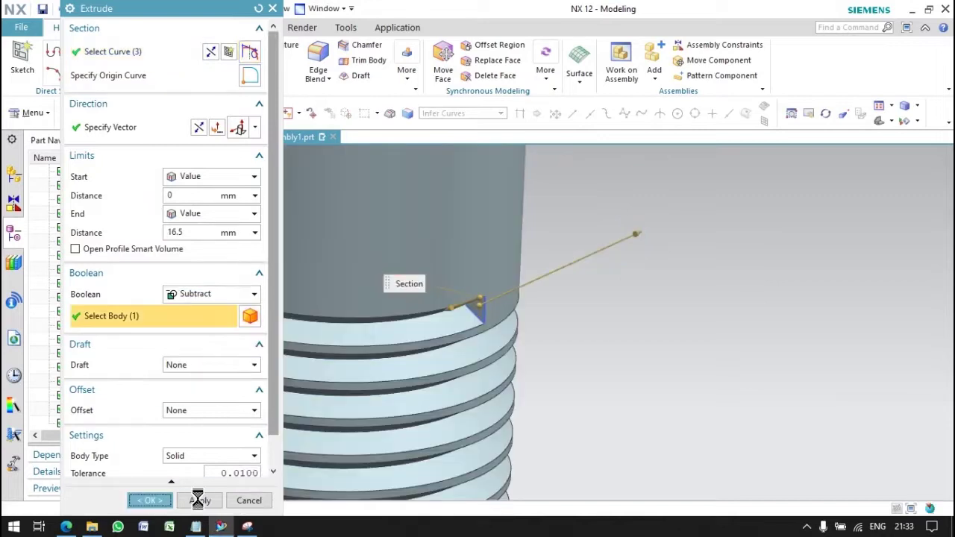
mouse_move(590, 305)
middle_down()
mouse_move(431, 320)
mouse_move(450, 336)
middle_up()
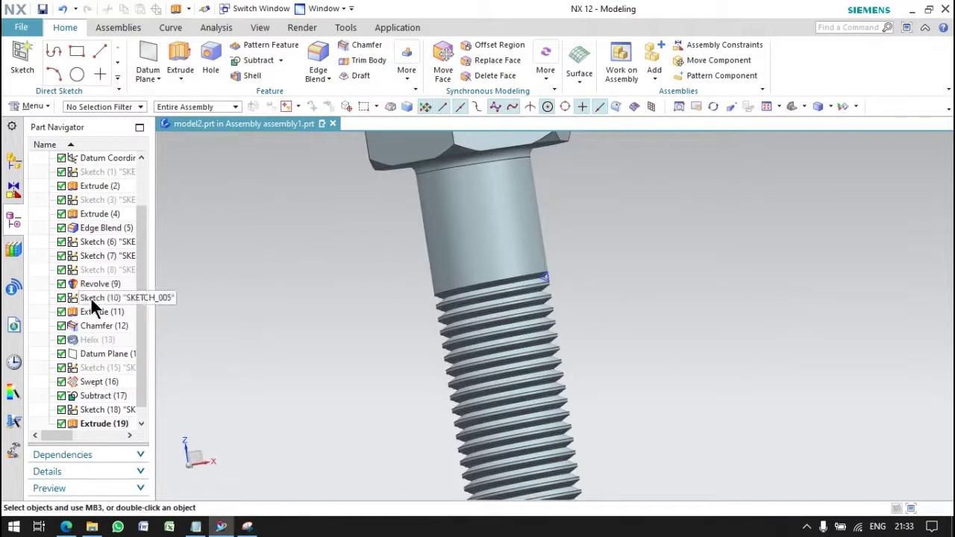
- Change the helix pitch value to 2 mm
scroll(94, 355, down, 1)
double_click(95, 326)
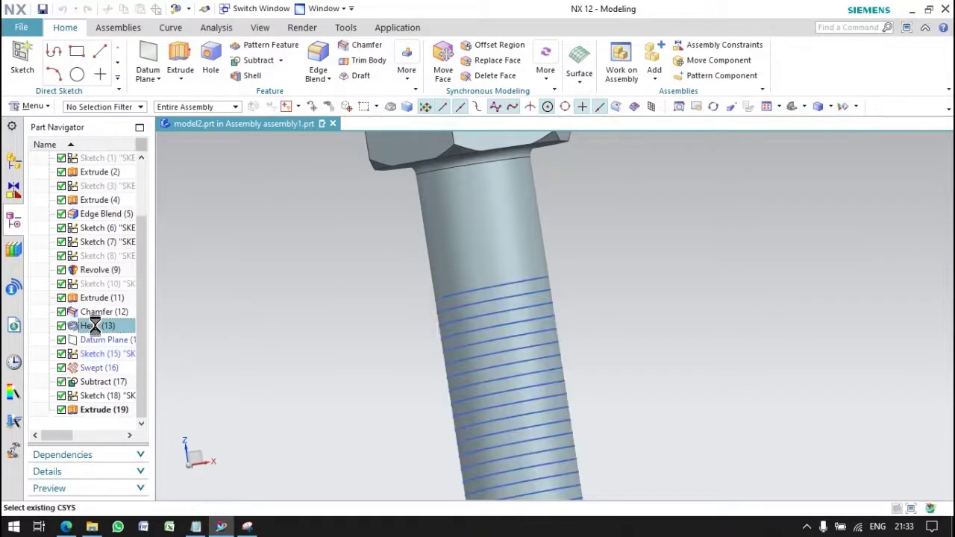
text(2)
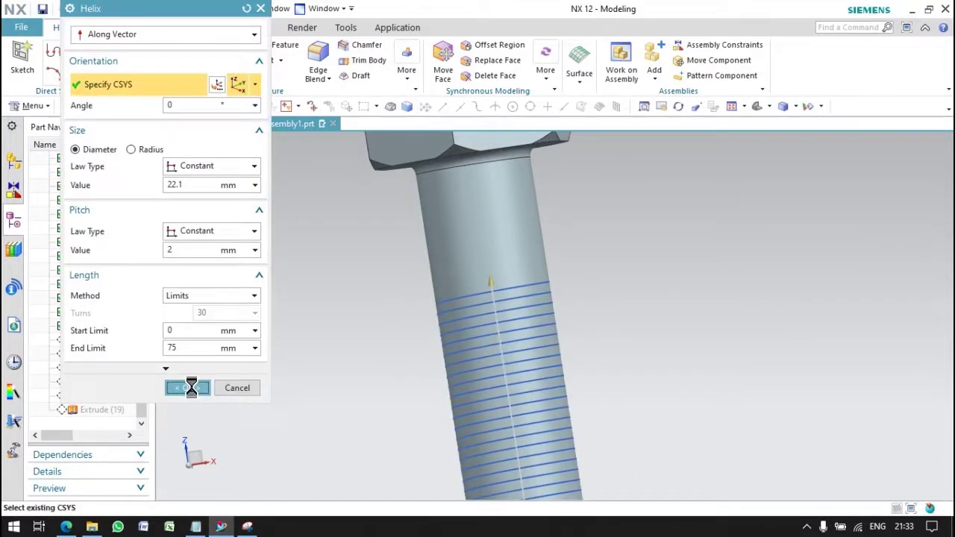
click(187, 387)
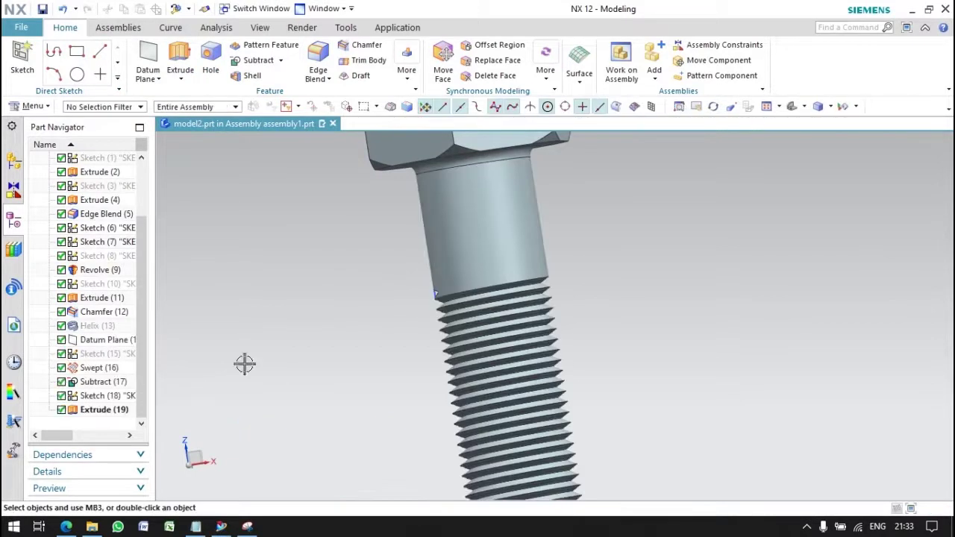
scroll(392, 284, up, 3)
scroll(428, 294, up, 3)
middle_drag(428, 294, 195, 336)
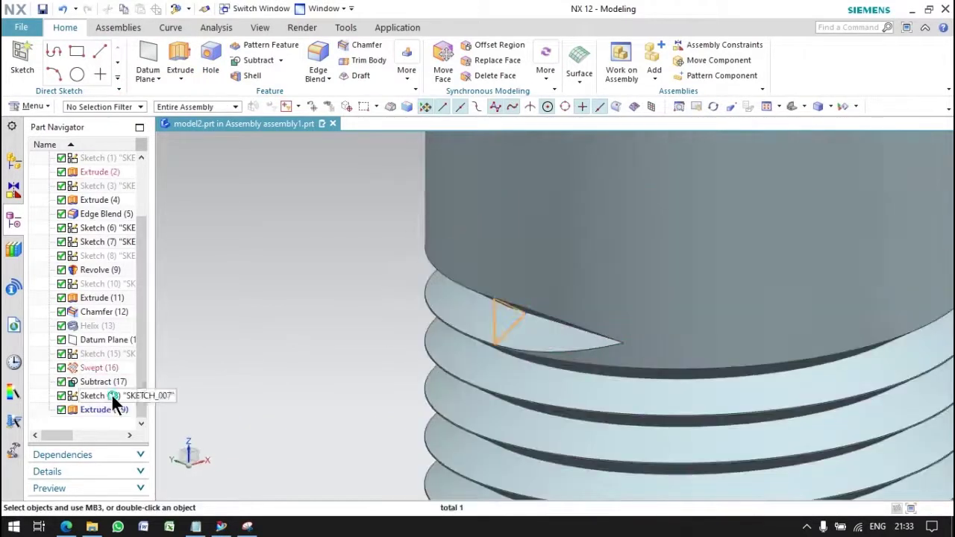
- Hide the end-cut sketch and inspect the regenerated thread start
right_click(108, 395)
click(142, 25)
middle_drag(275, 218, 336, 327)
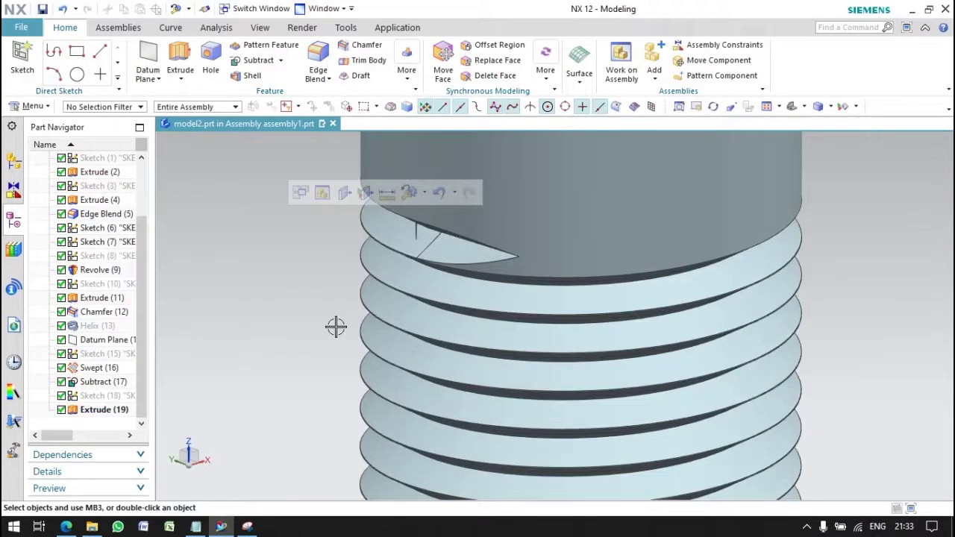
mouse_move(342, 274)
middle_down()
mouse_move(437, 258)
mouse_move(324, 278)
mouse_move(331, 271)
mouse_move(313, 260)
mouse_move(328, 276)
middle_up()
- Reopen the end-cut sketch and draw connected lines forming a rectangular section beside the triangle
right_click(98, 394)
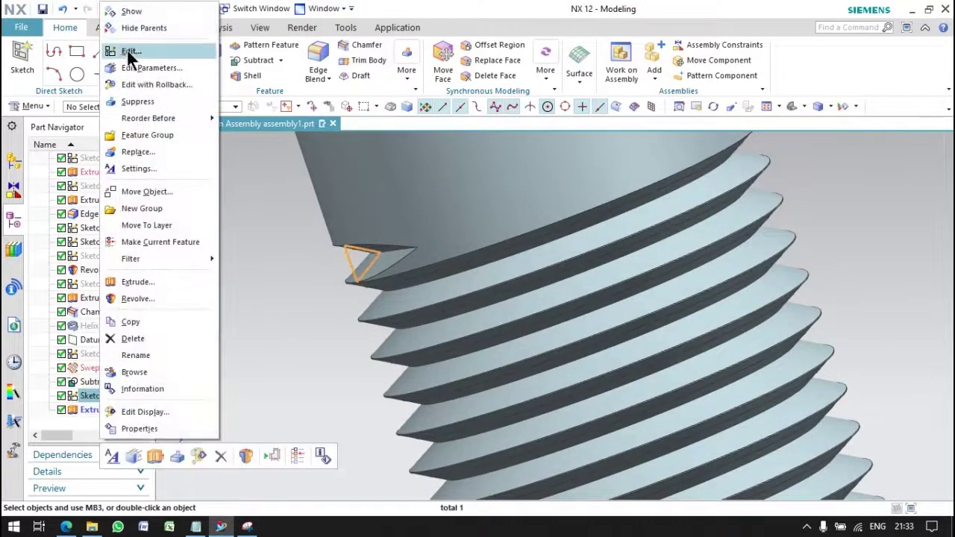
click(128, 52)
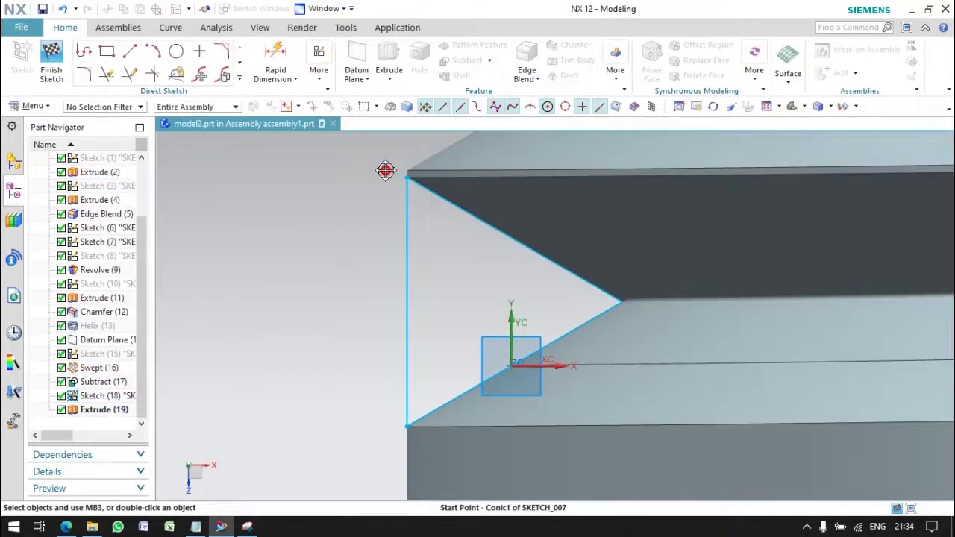
click(83, 51)
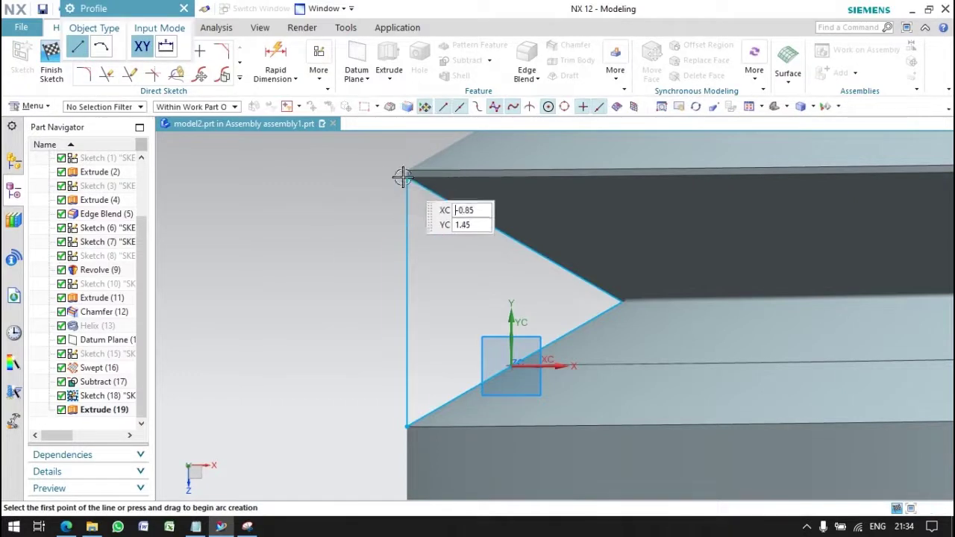
click(405, 177)
click(316, 176)
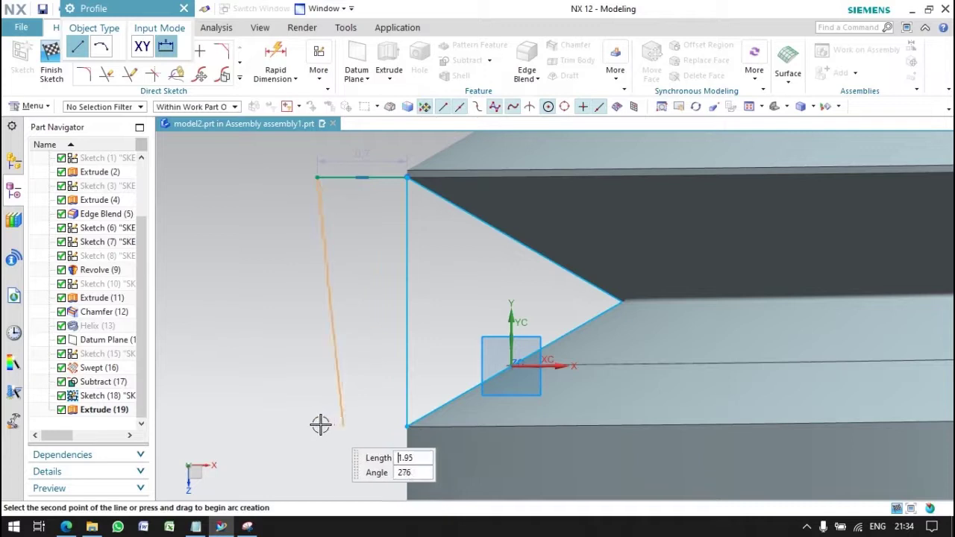
click(407, 427)
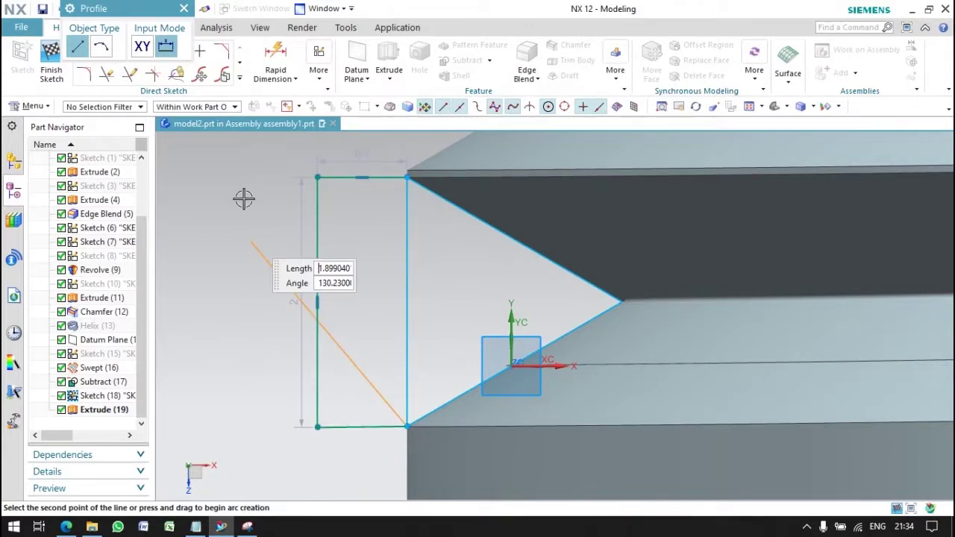
click(239, 78)
- Quick Trim the extra vertical line segment from the profile
click(130, 164)
click(407, 291)
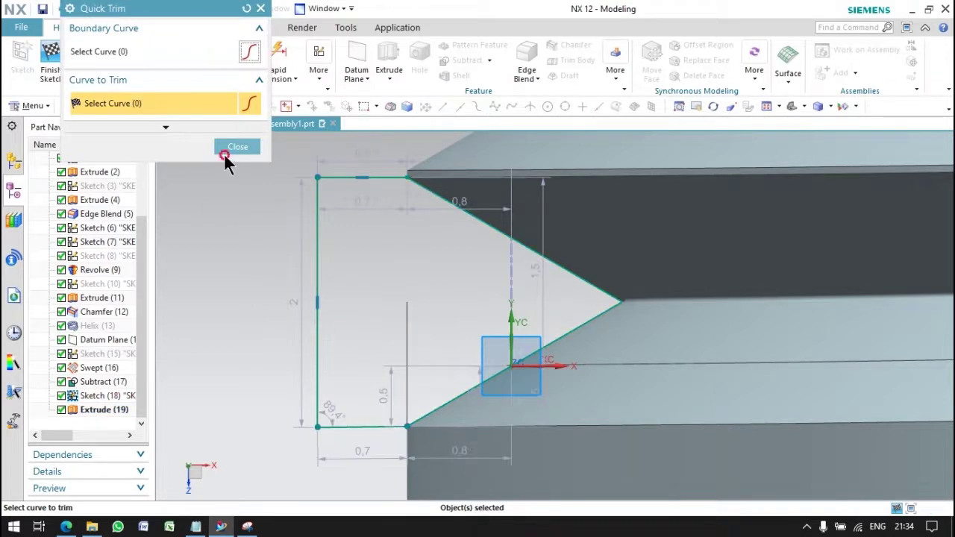
click(224, 155)
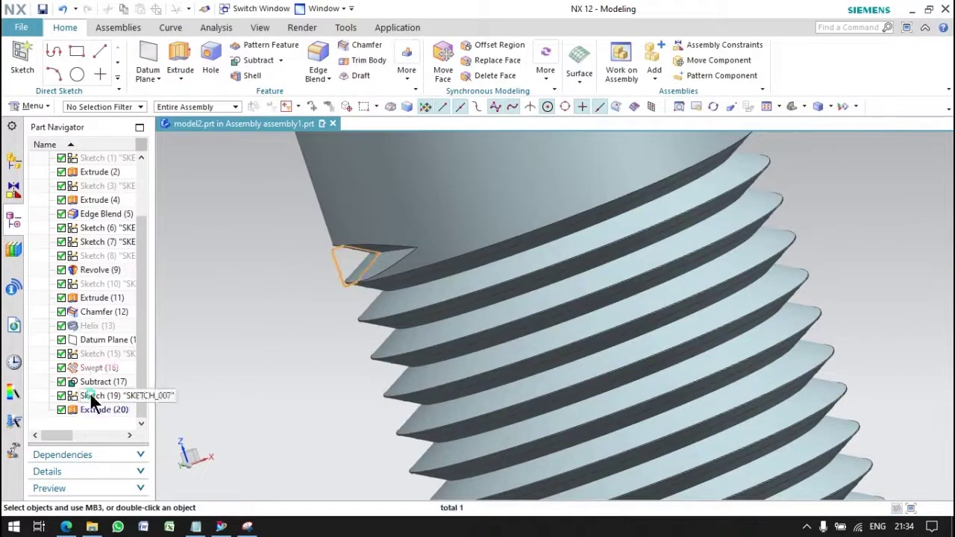
right_click(89, 399)
click(123, 370)
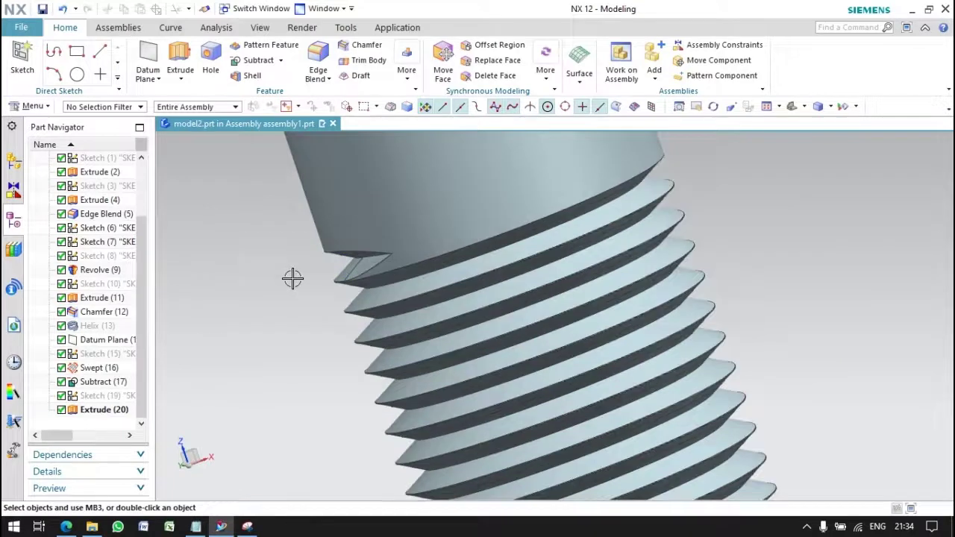
middle_drag(291, 276, 342, 269)
scroll(342, 270, up, 5)
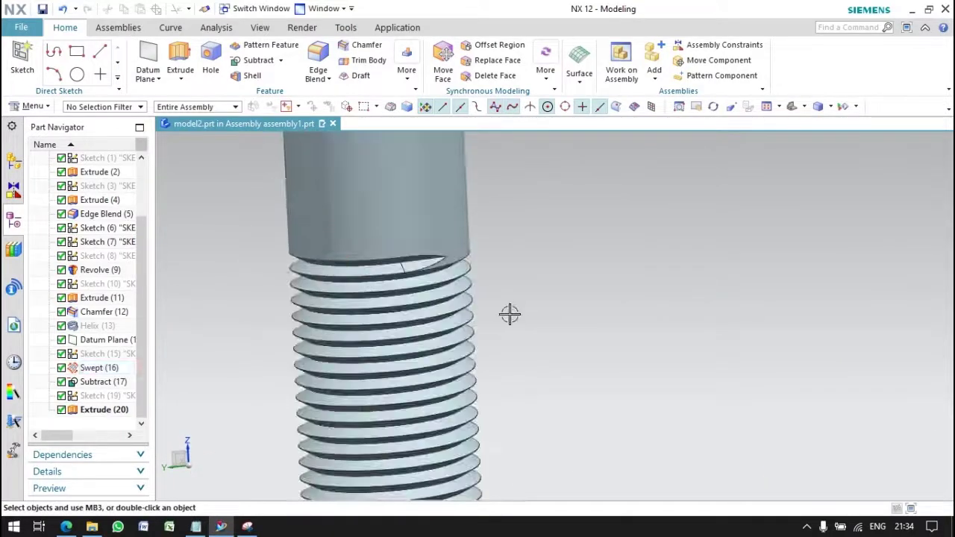
scroll(347, 282, down, 3)
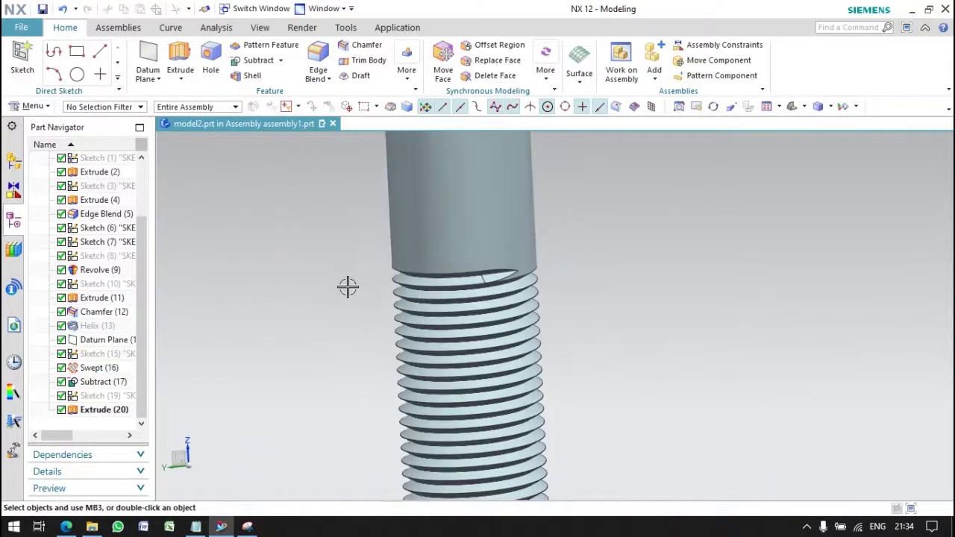
middle_drag(348, 283, 353, 268)
key(b)
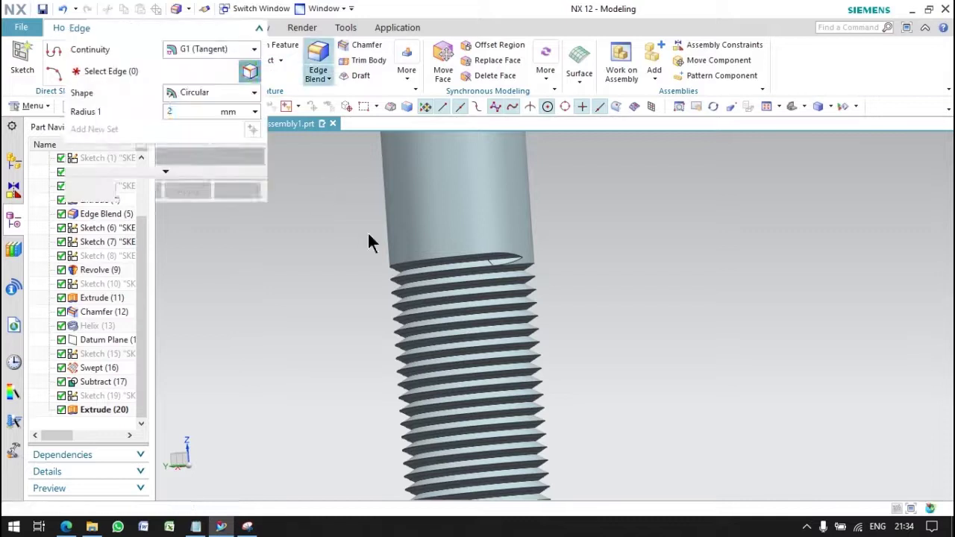
scroll(388, 250, up, 2)
scroll(401, 265, up, 2)
click(407, 284)
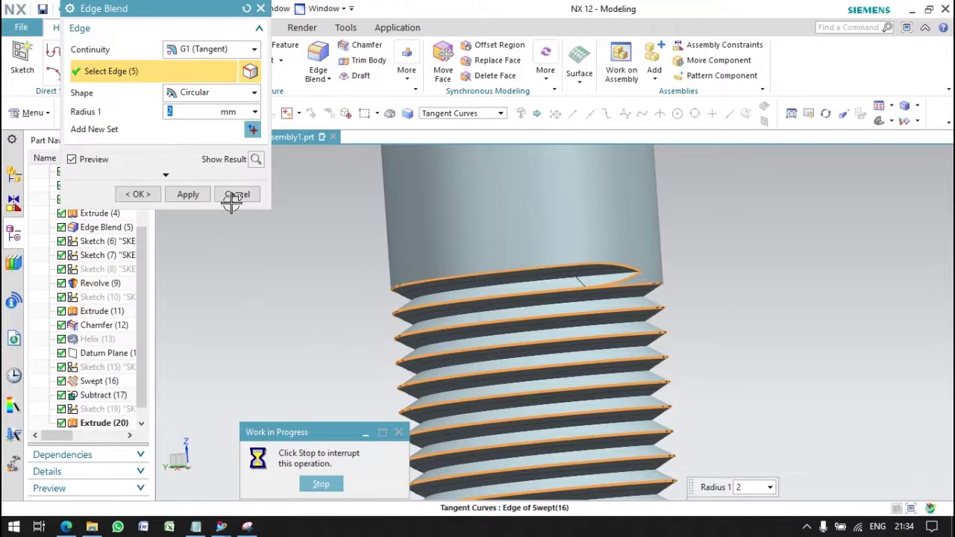
click(807, 527)
key(Escape)
scroll(348, 276, down, 3)
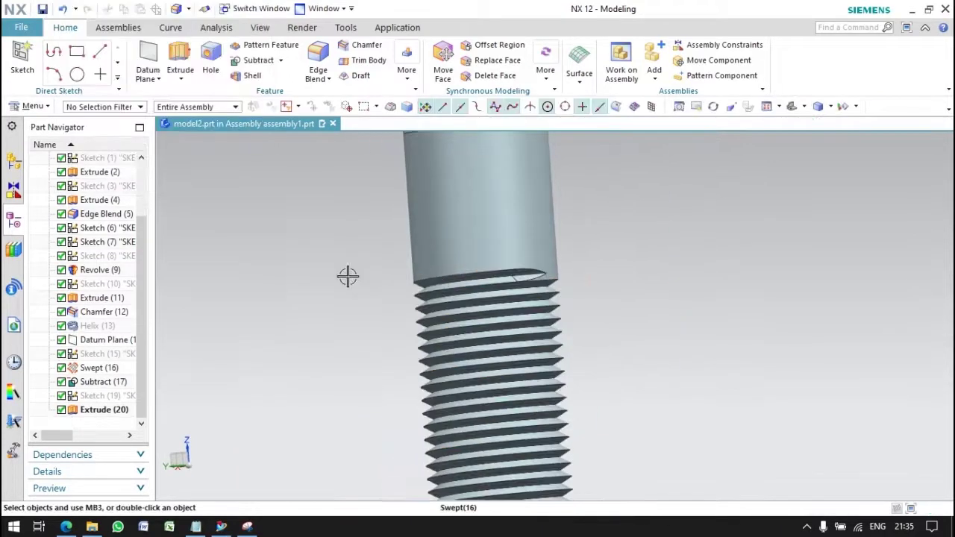
scroll(333, 260, down, 2)
middle_drag(333, 260, 378, 228)
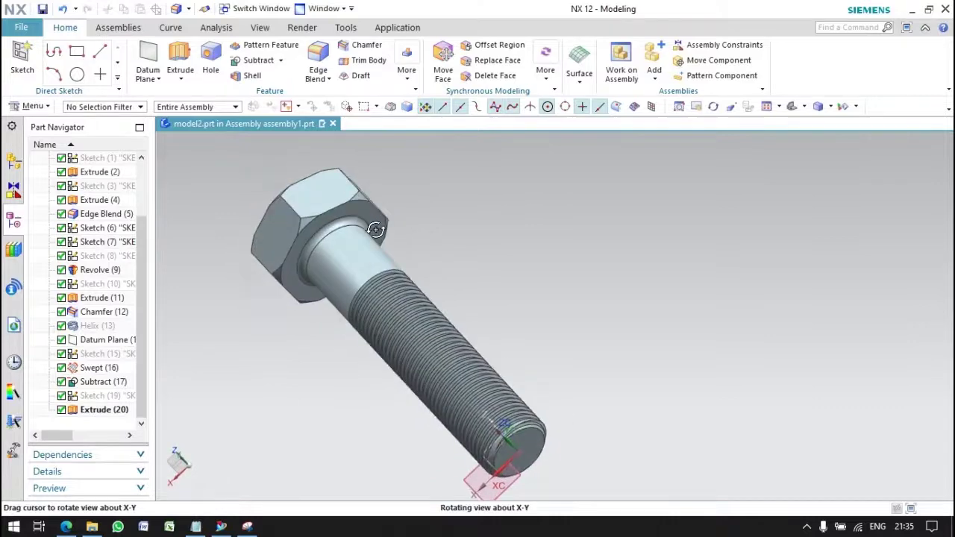
scroll(569, 464, up, 3)
scroll(503, 339, up, 2)
scroll(503, 339, up, 2)
mouse_move(724, 336)
middle_down()
mouse_move(738, 326)
mouse_move(698, 346)
mouse_move(692, 373)
mouse_move(671, 373)
middle_up()
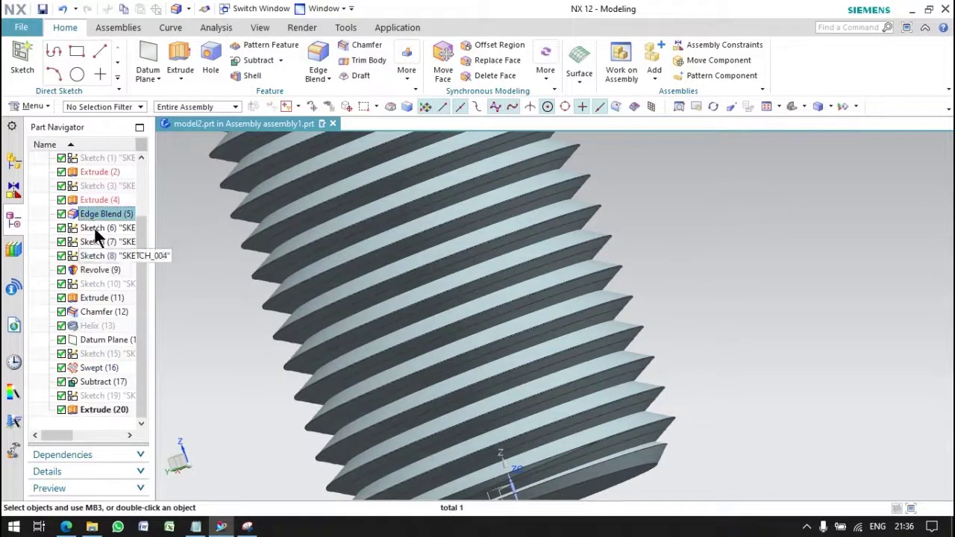
- Re-apply Chamfer (12) unchanged and bring the thread end into view
double_click(103, 311)
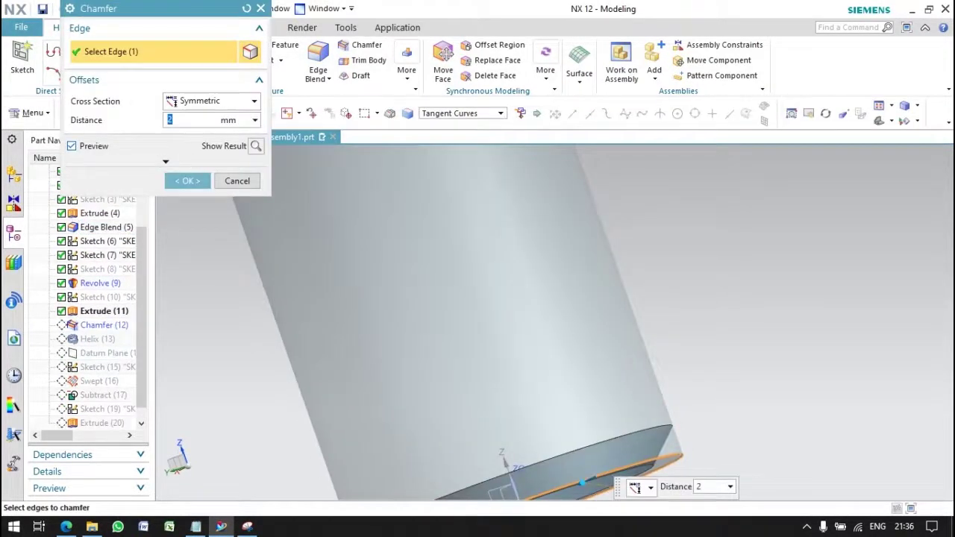
click(188, 181)
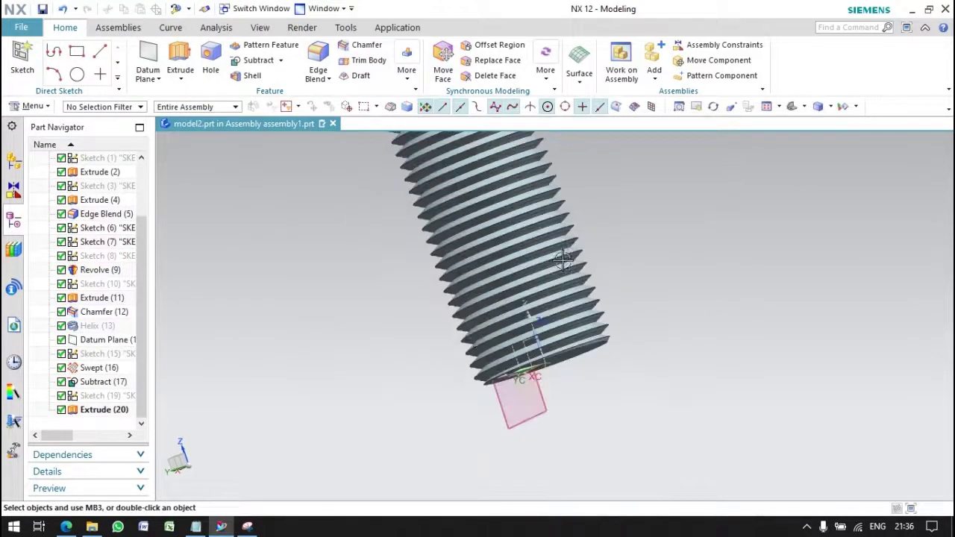
mouse_move(565, 262)
middle_down()
mouse_move(482, 319)
mouse_move(470, 280)
mouse_move(499, 305)
mouse_move(523, 375)
mouse_move(530, 369)
middle_up()
scroll(522, 373, up, 5)
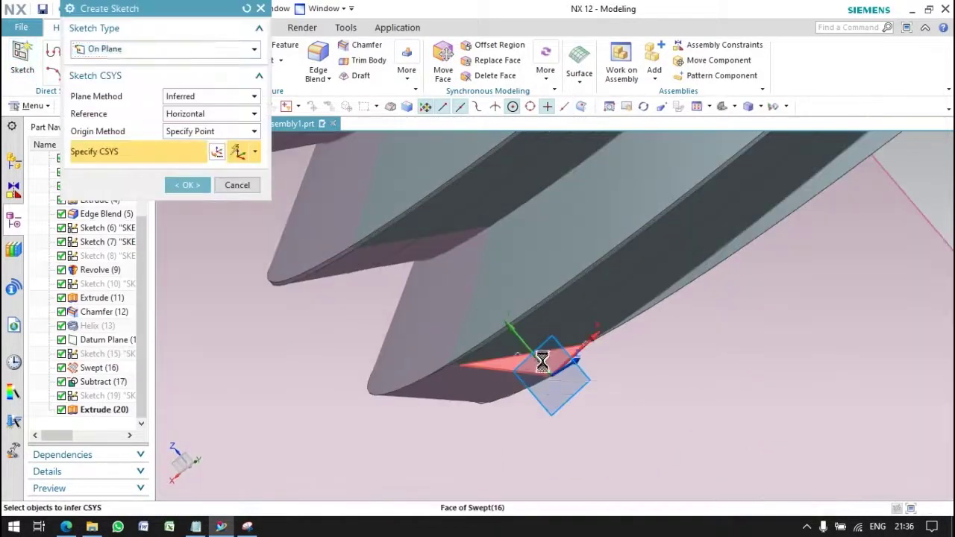
- Sketch on the thread-end face, projecting the leftover wedge edges into it
click(541, 362)
click(188, 185)
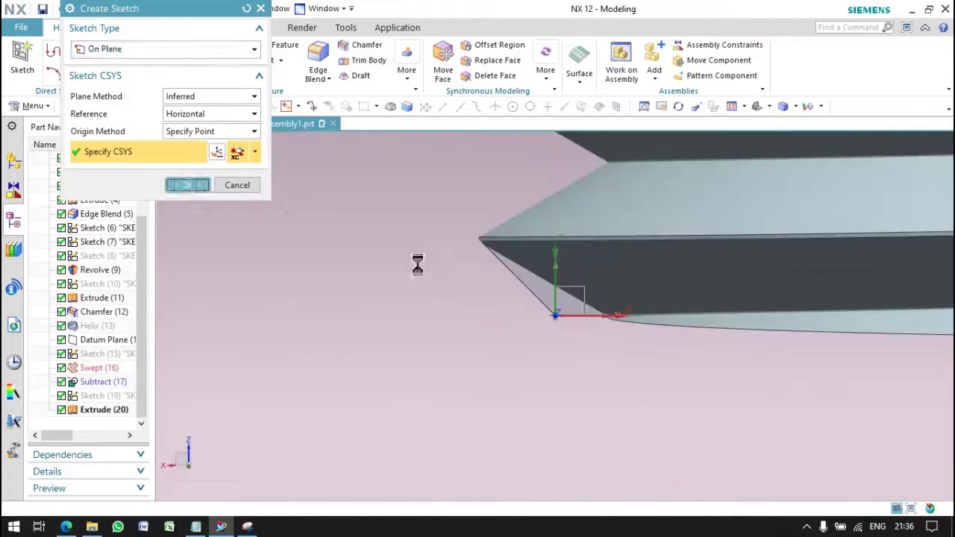
click(240, 77)
click(157, 186)
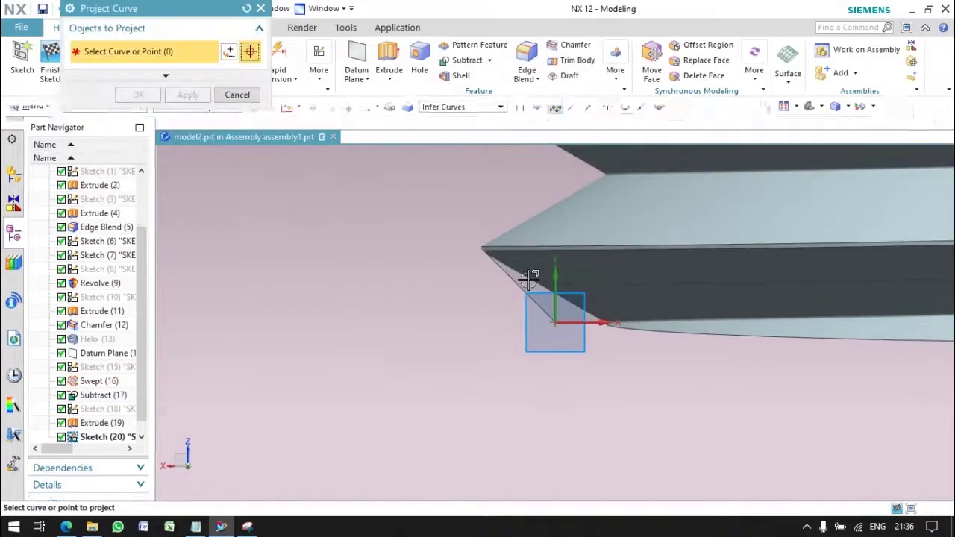
click(525, 276)
click(138, 95)
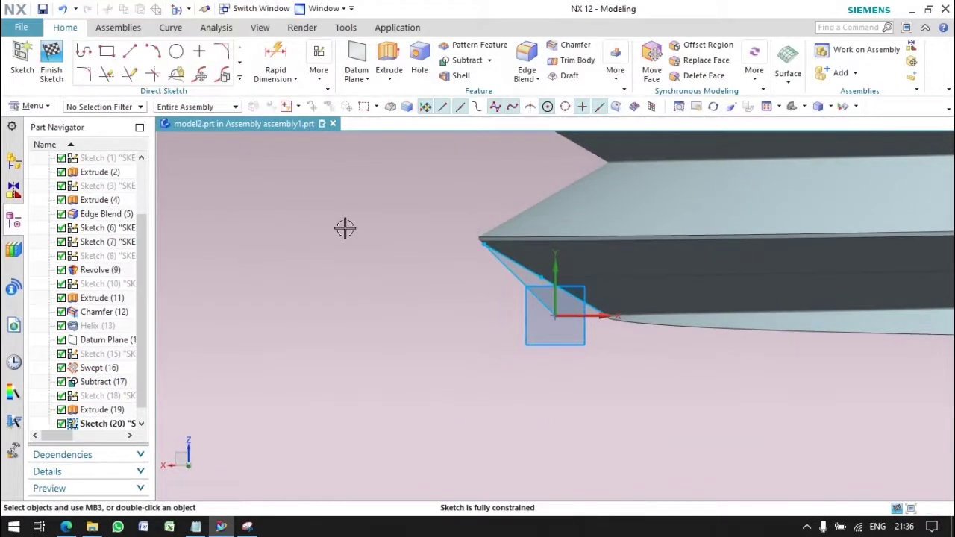
key(ctrl+q)
- Extrude the projected wedge outline 16.5 mm with Subtract to remove it
click(180, 60)
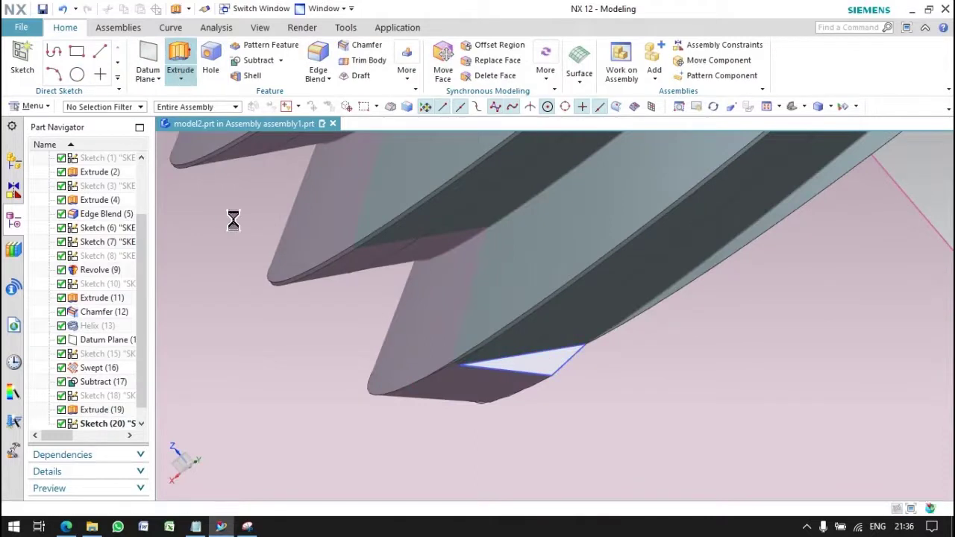
click(527, 377)
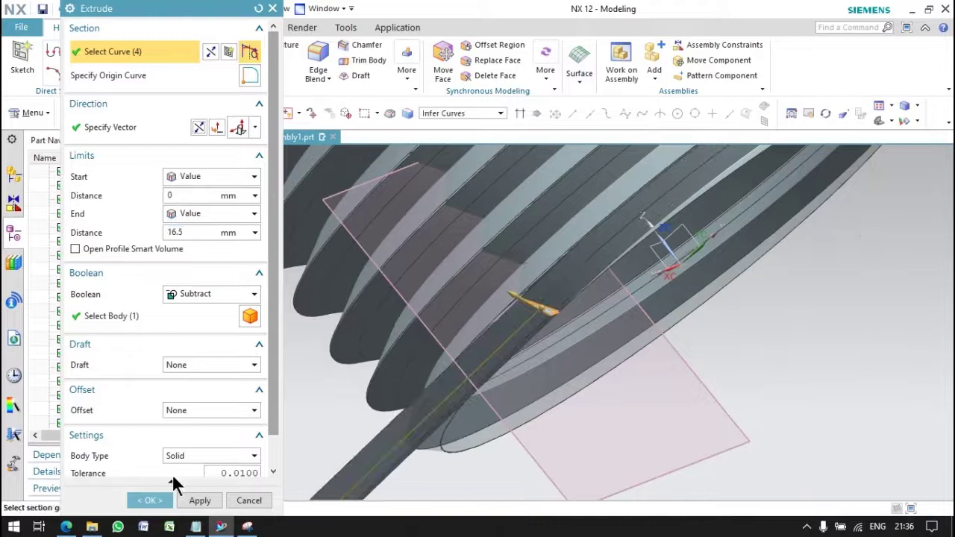
click(149, 500)
mouse_move(548, 427)
middle_down()
mouse_move(580, 373)
mouse_move(590, 380)
mouse_move(569, 382)
mouse_move(604, 371)
mouse_move(614, 380)
middle_up()
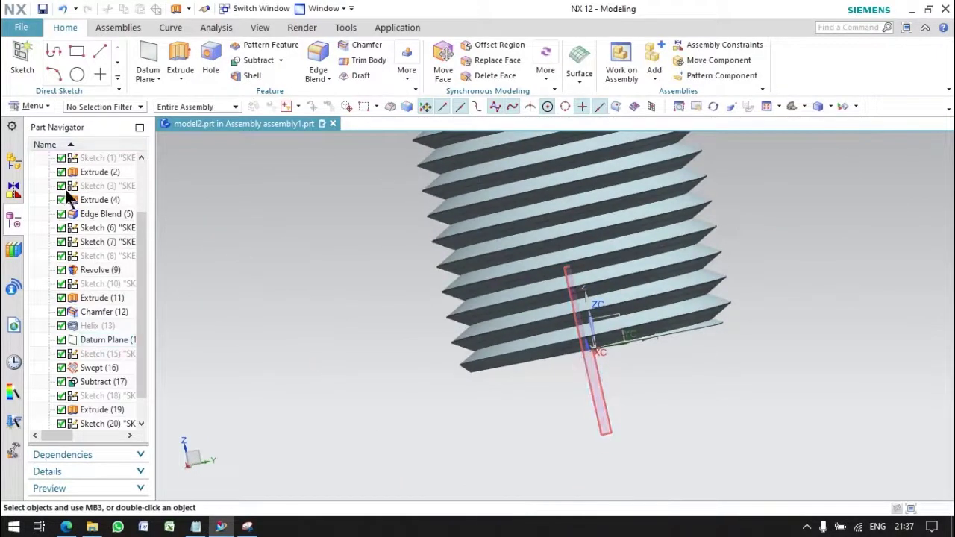
scroll(69, 196, down, 1)
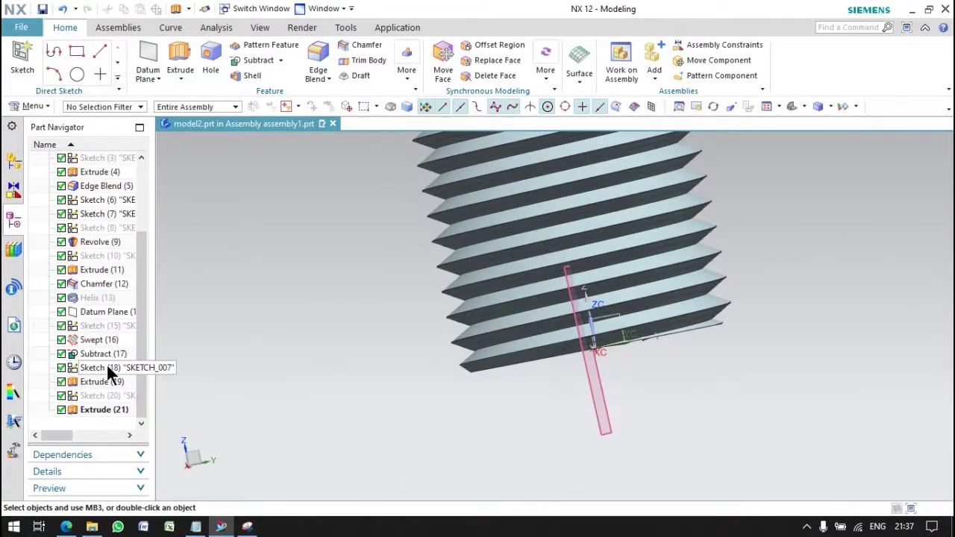
- Make assembly1 the work part from the Assembly Navigator
right_click(95, 345)
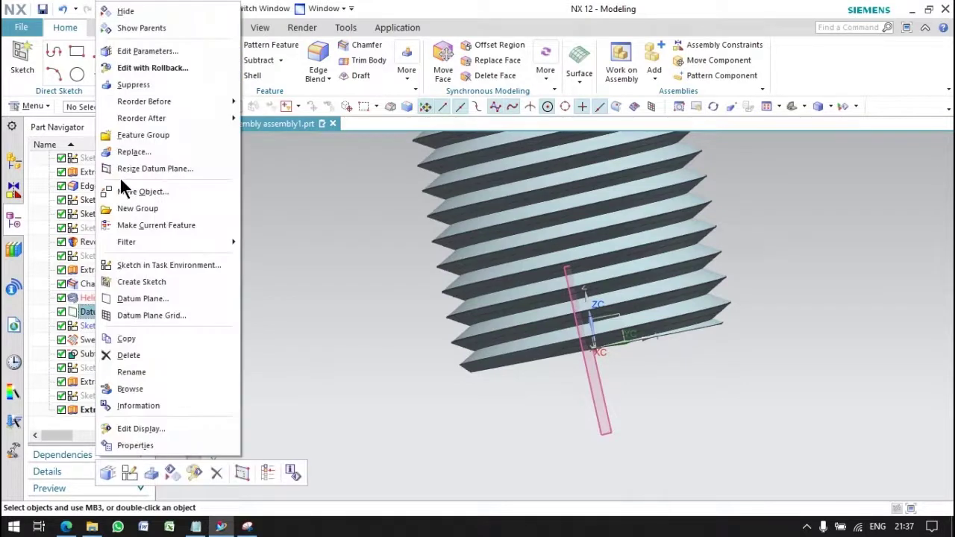
middle_drag(304, 226, 442, 259)
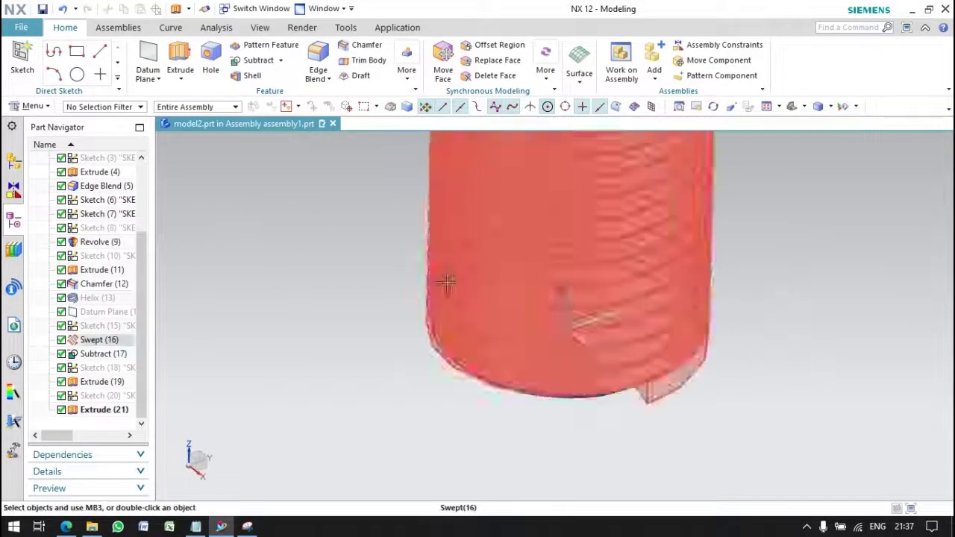
scroll(443, 283, down, 5)
click(14, 161)
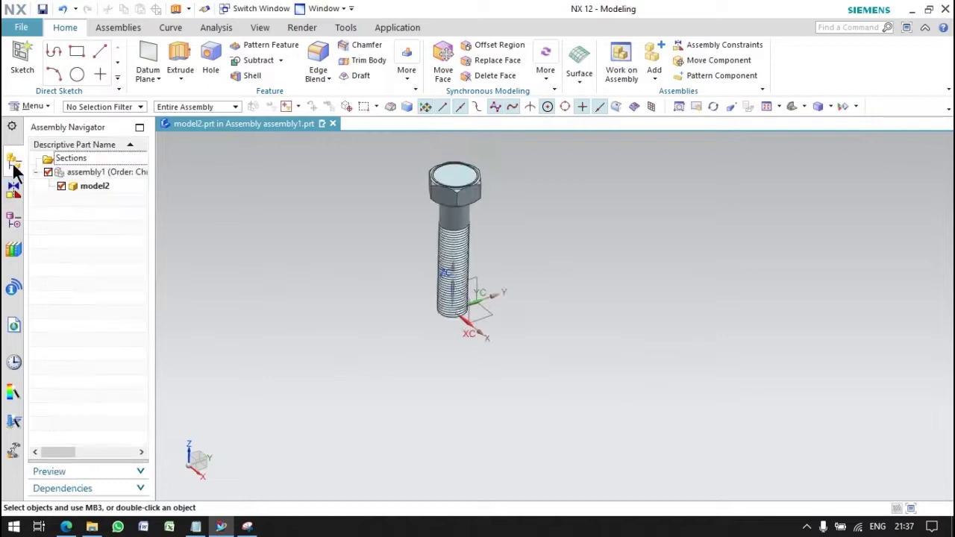
double_click(104, 171)
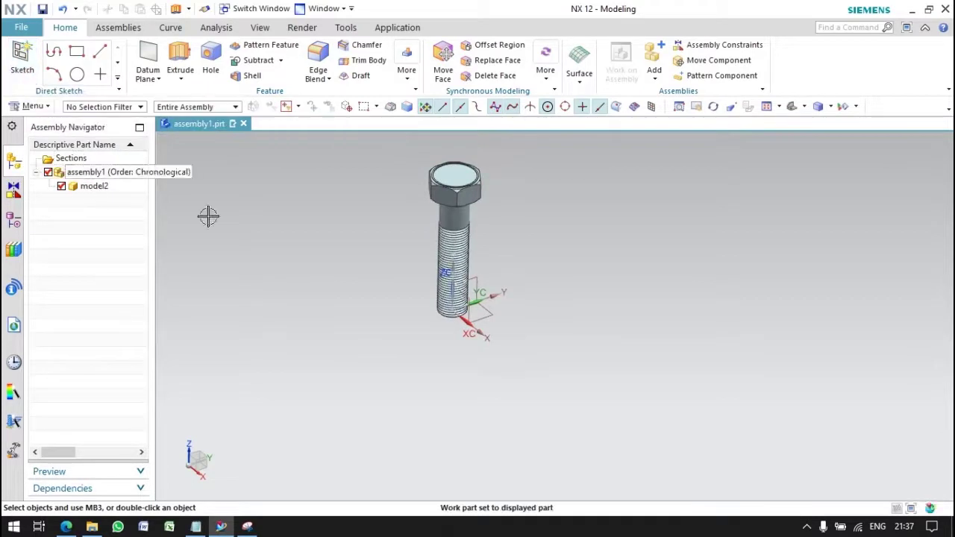
- Create the new component model3 and make it the work part
click(123, 30)
click(720, 497)
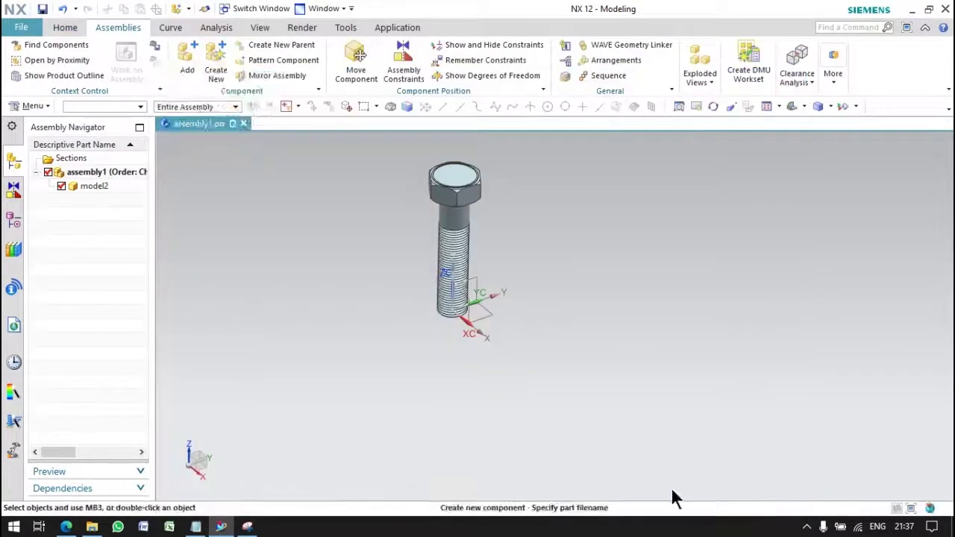
click(188, 111)
double_click(95, 200)
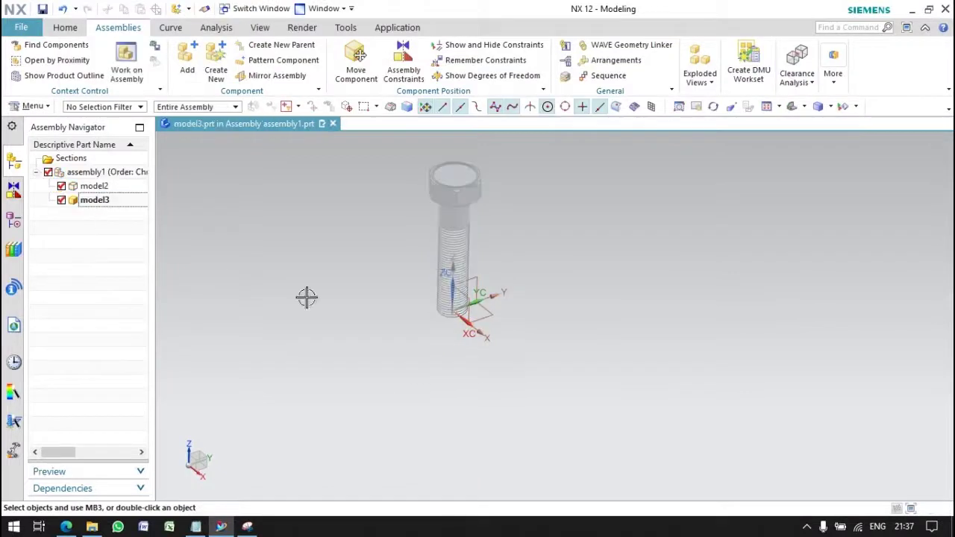
- Start a sketch in model3 on the plane at the bolt's base
click(65, 27)
click(30, 68)
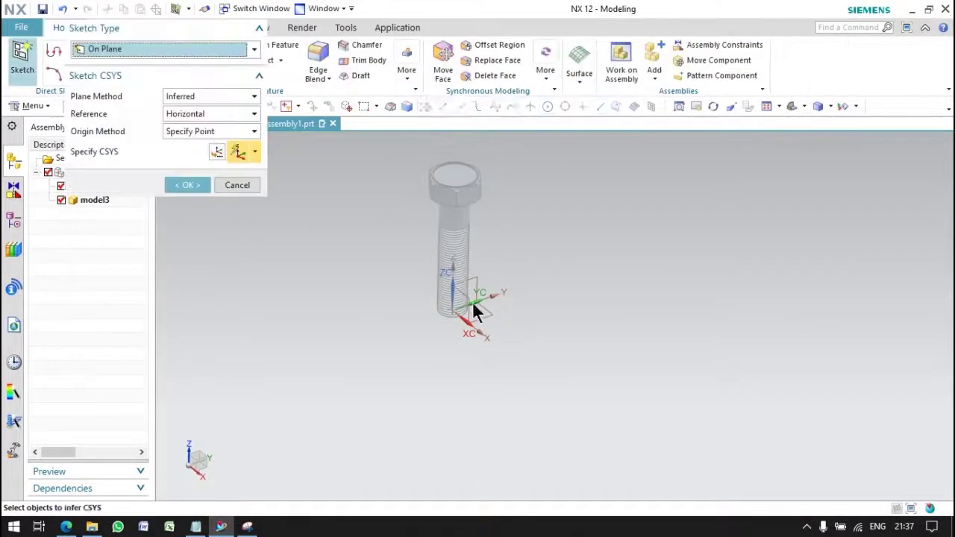
click(457, 312)
click(186, 185)
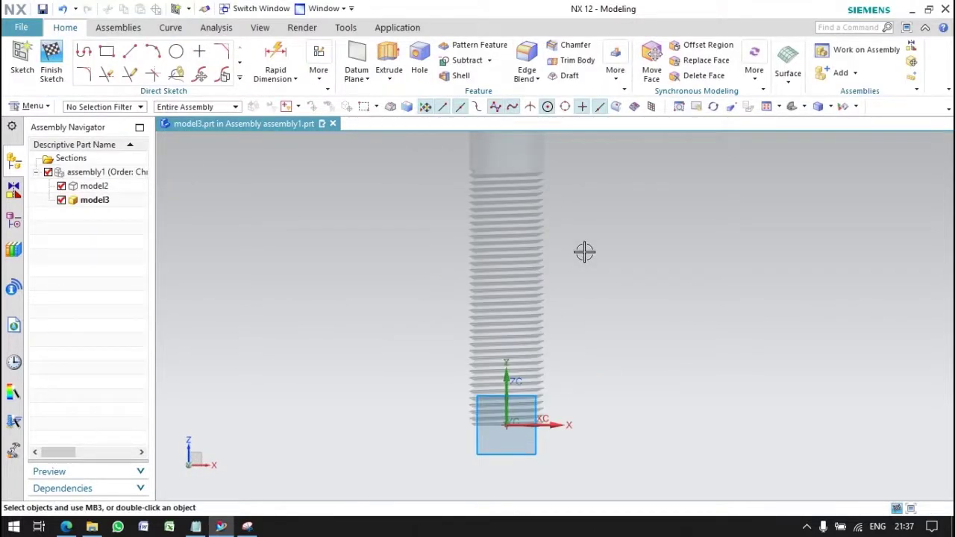
- Finish the empty sketch in model3
click(97, 28)
click(67, 31)
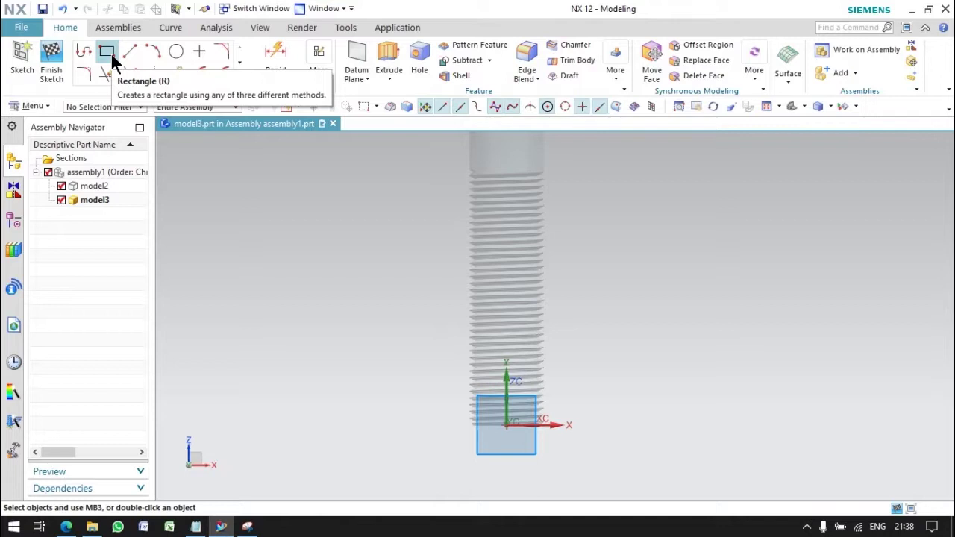
click(51, 63)
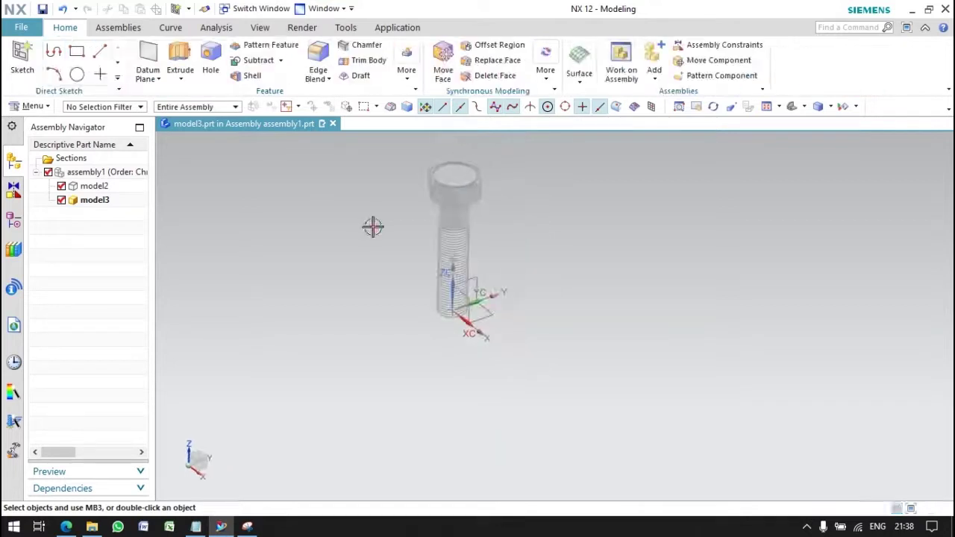
- Create a datum plane offset 25 mm from the XY plane
click(149, 70)
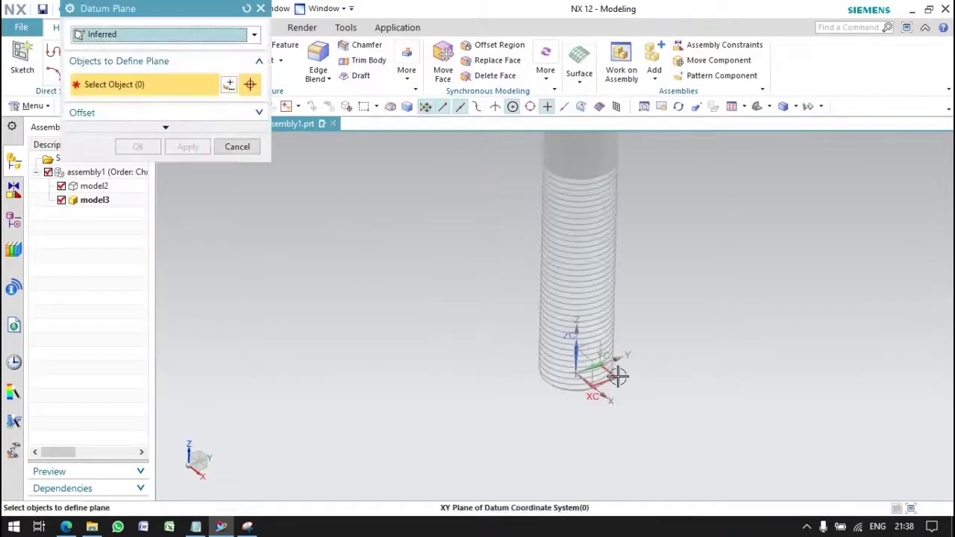
click(618, 376)
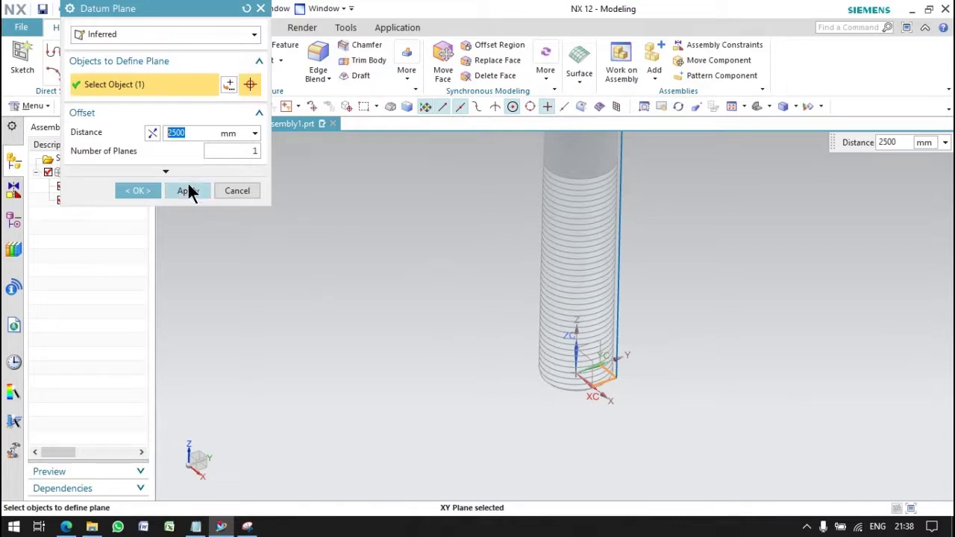
text(25)
key(Return)
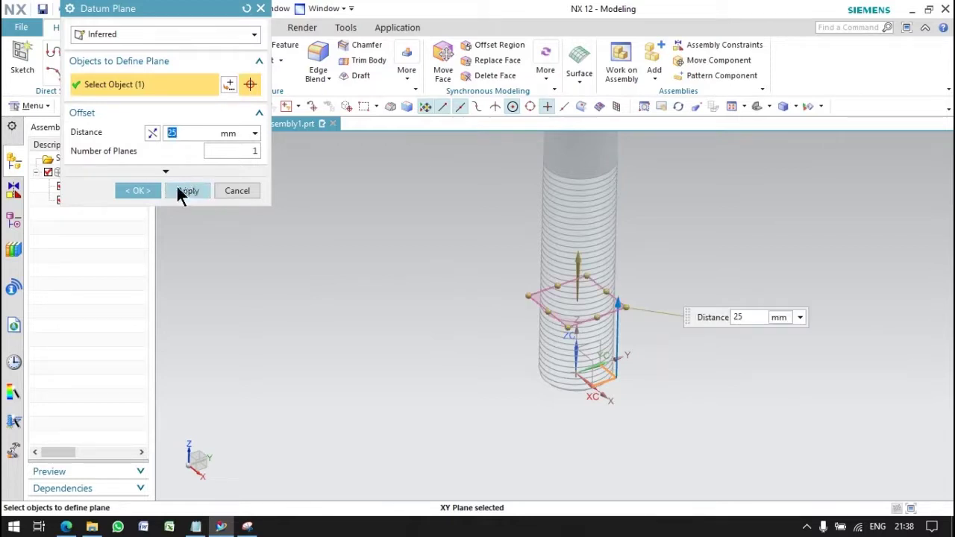
click(138, 191)
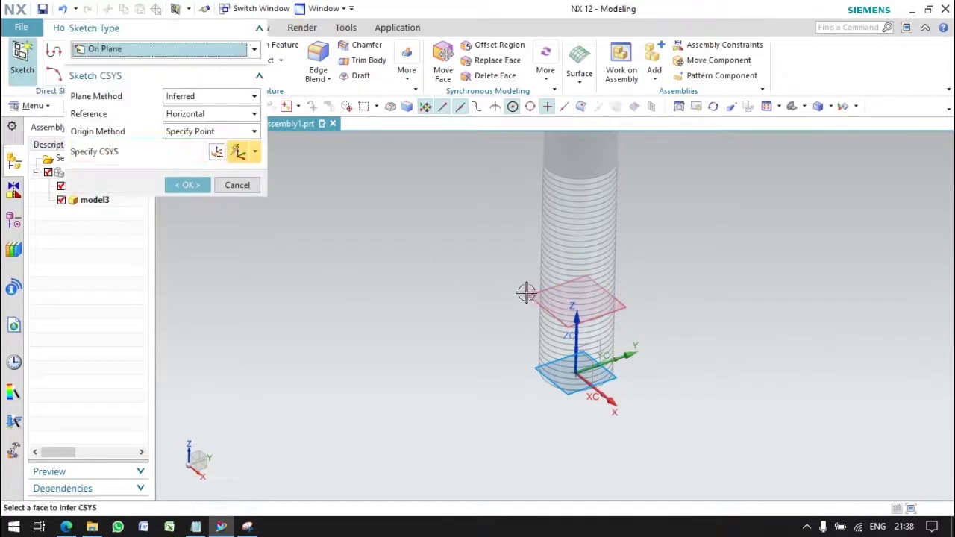
- Sketch on the datum plane and draw a 20 mm circle at the origin
click(527, 292)
click(187, 183)
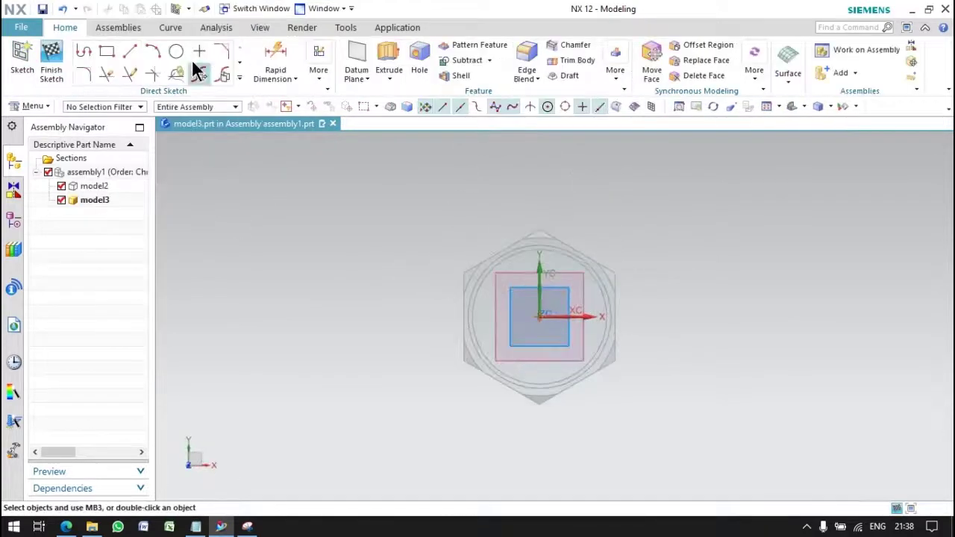
click(176, 51)
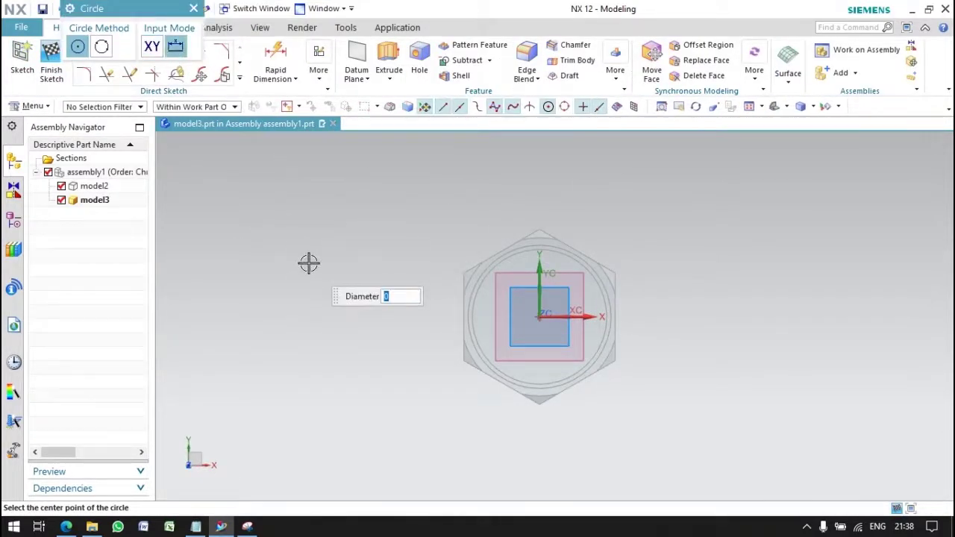
click(539, 316)
click(194, 8)
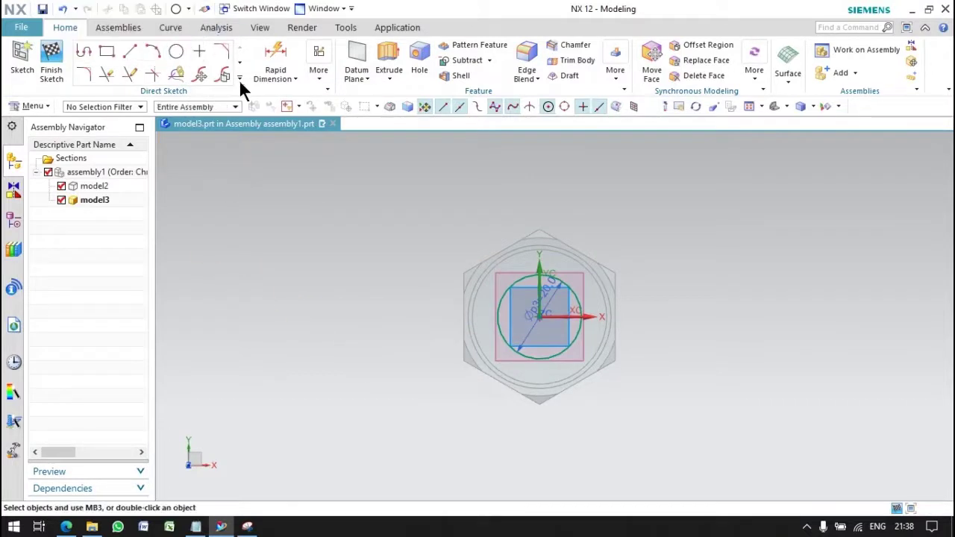
- Add a six-sided polygon of 18 mm radius and 0 rotation centred on the circle
click(238, 78)
click(106, 164)
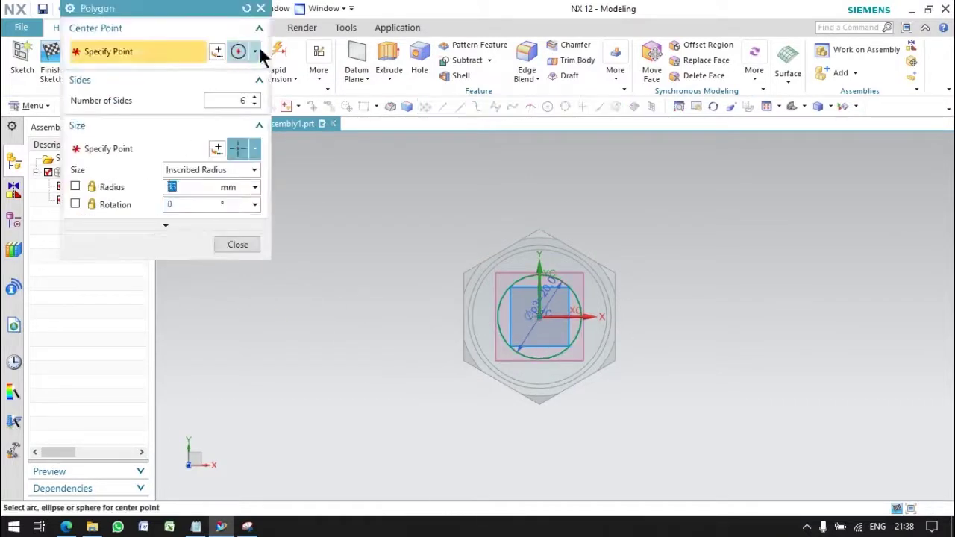
click(520, 277)
text(18)
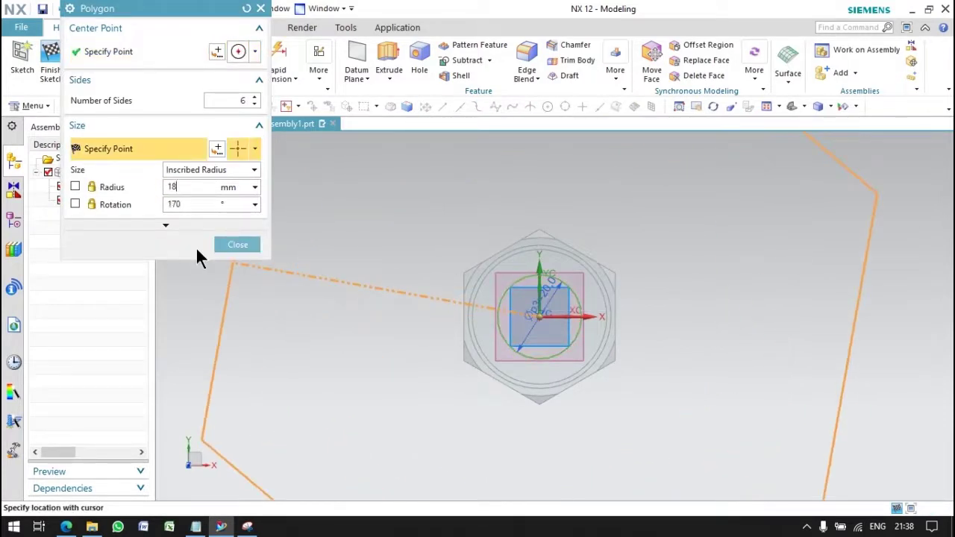
key(Tab)
text(0)
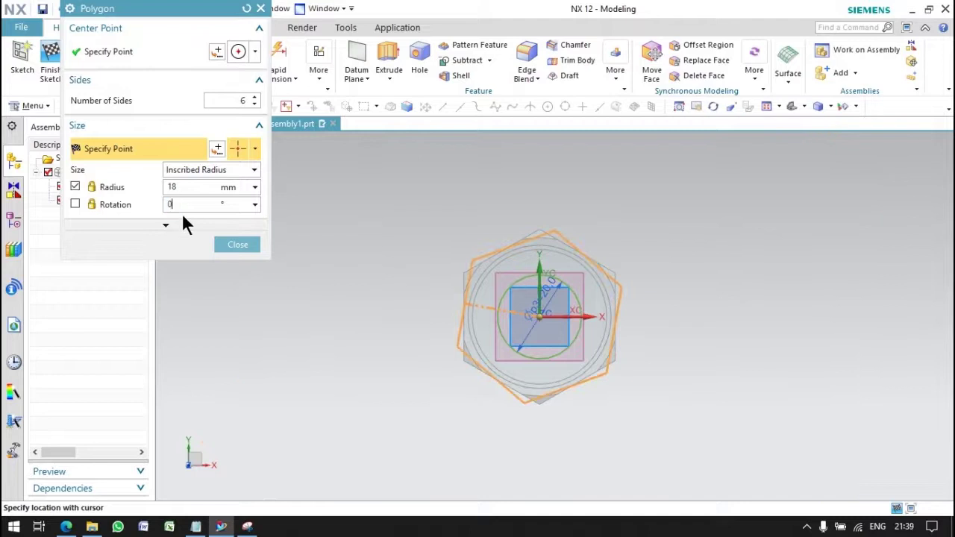
key(Return)
middle_click(386, 334)
- Check the hexagon on the bolt and finish the sketch
middle_drag(386, 335, 439, 273)
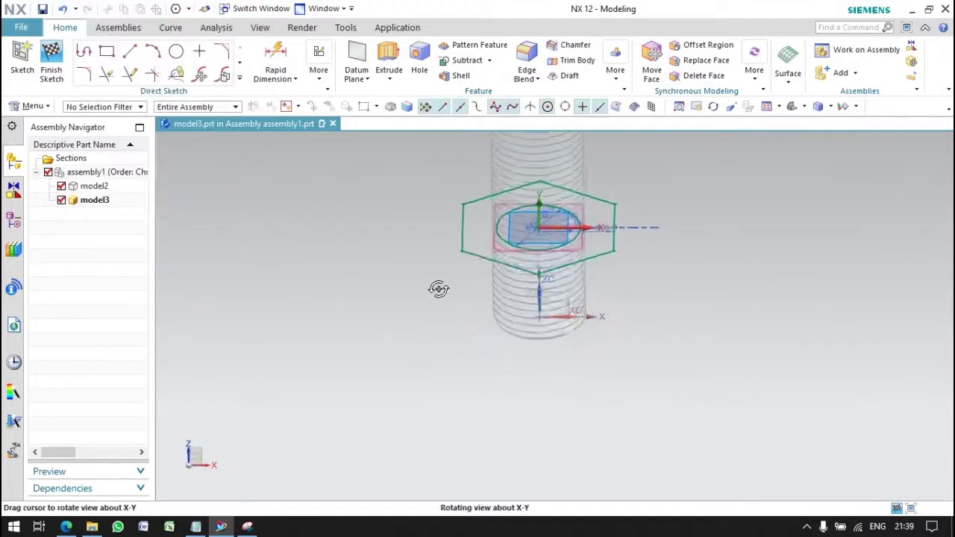
scroll(470, 225, up, 3)
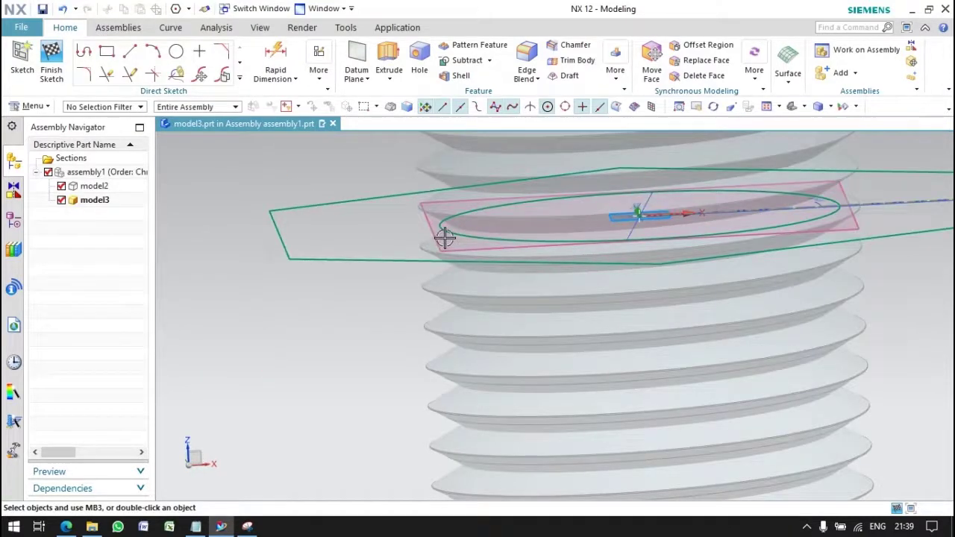
middle_drag(443, 237, 443, 234)
scroll(383, 273, down, 3)
scroll(380, 276, down, 2)
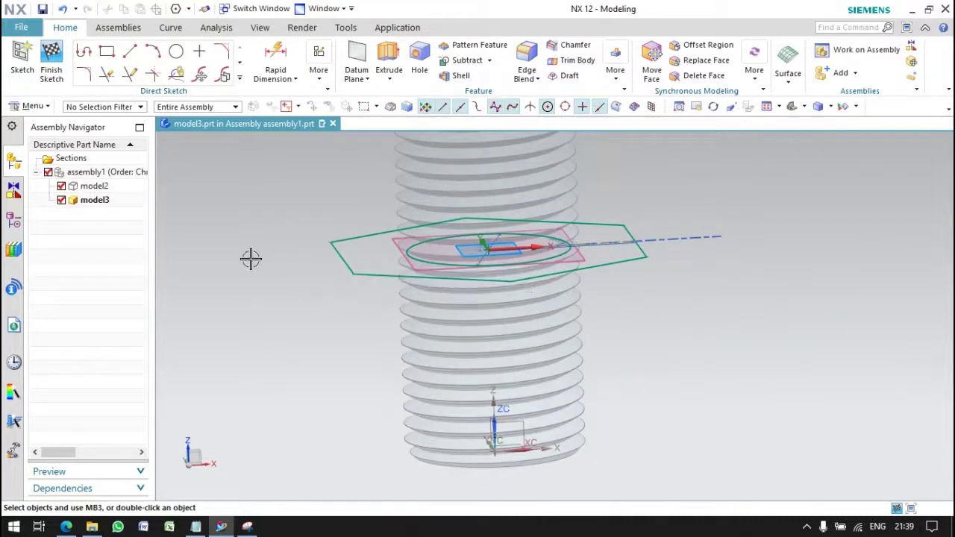
click(51, 74)
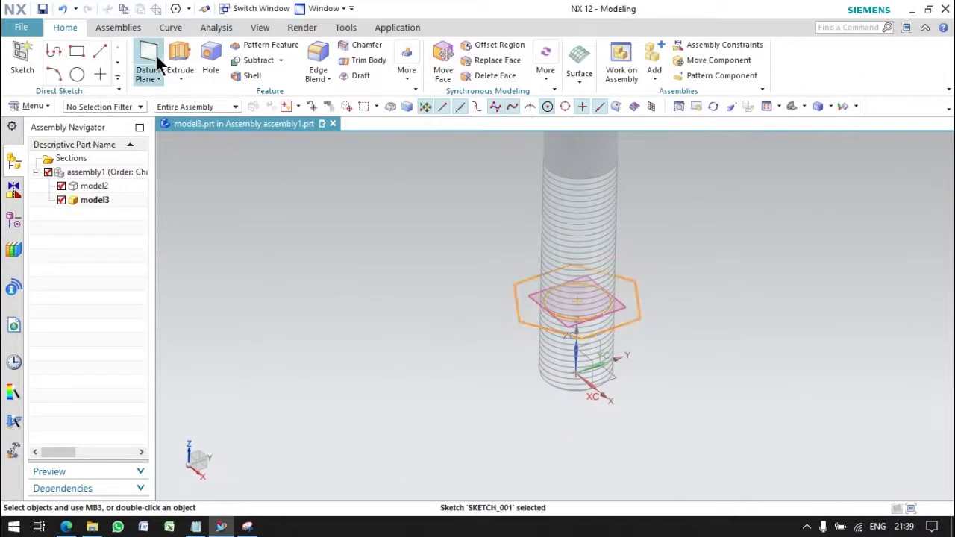
- Extrude the hexagon sketch 15 mm into the nut body, then abandon a Subtract on it
click(179, 55)
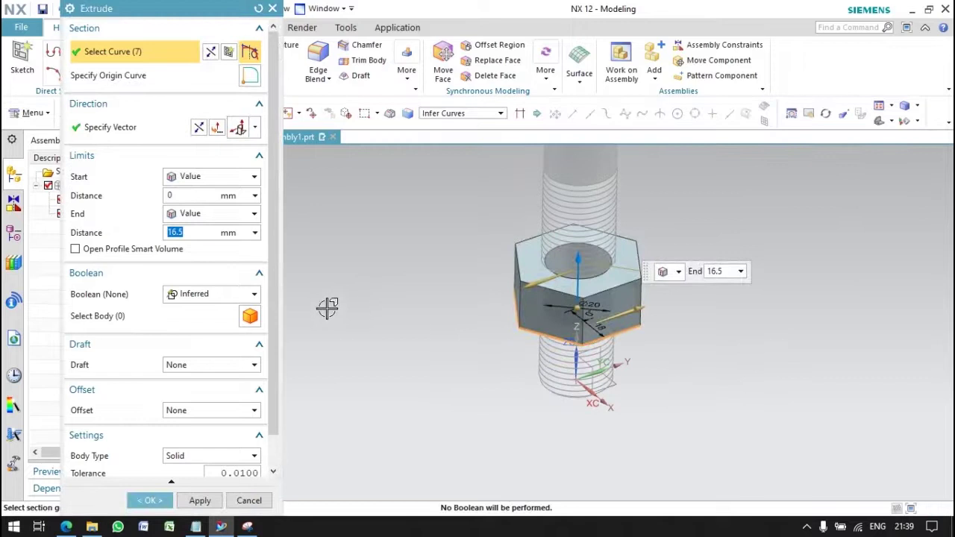
click(149, 500)
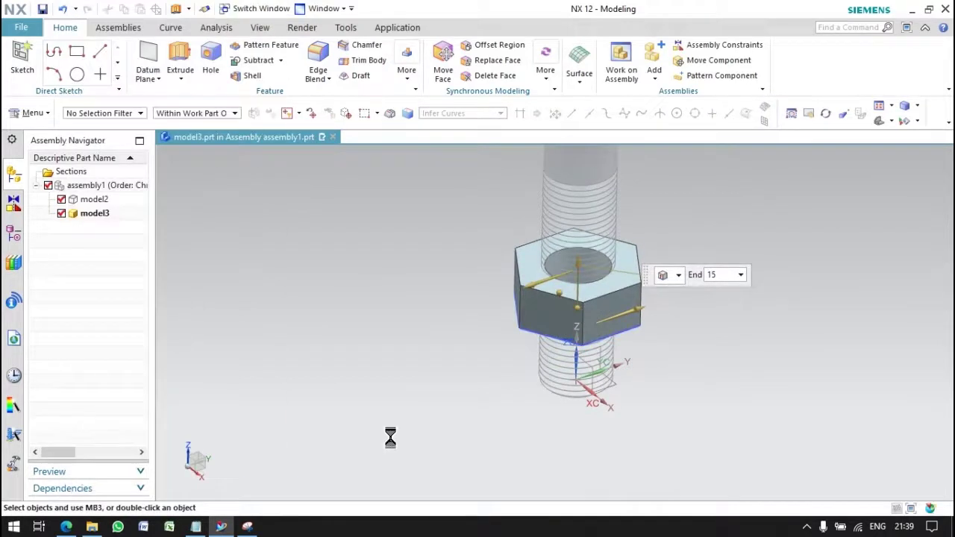
click(281, 61)
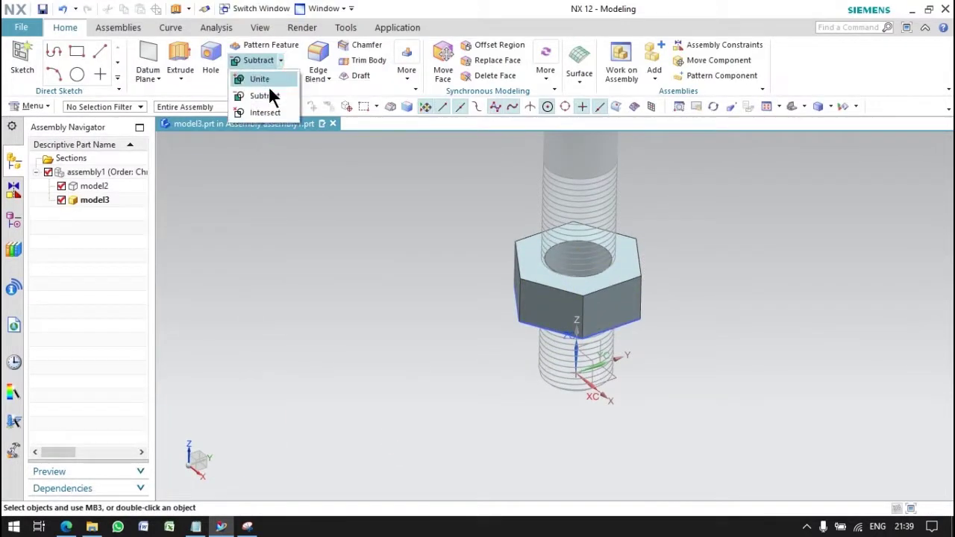
click(269, 92)
click(569, 297)
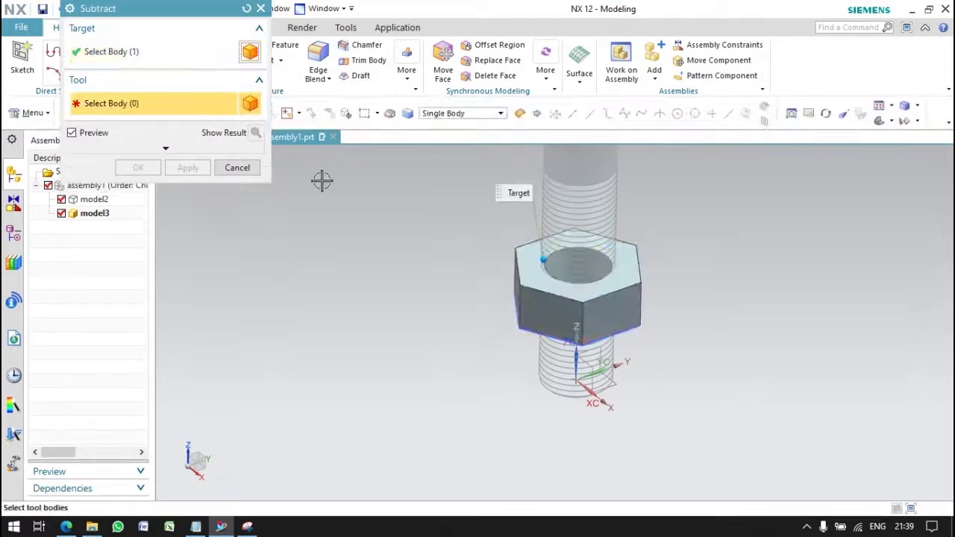
click(237, 167)
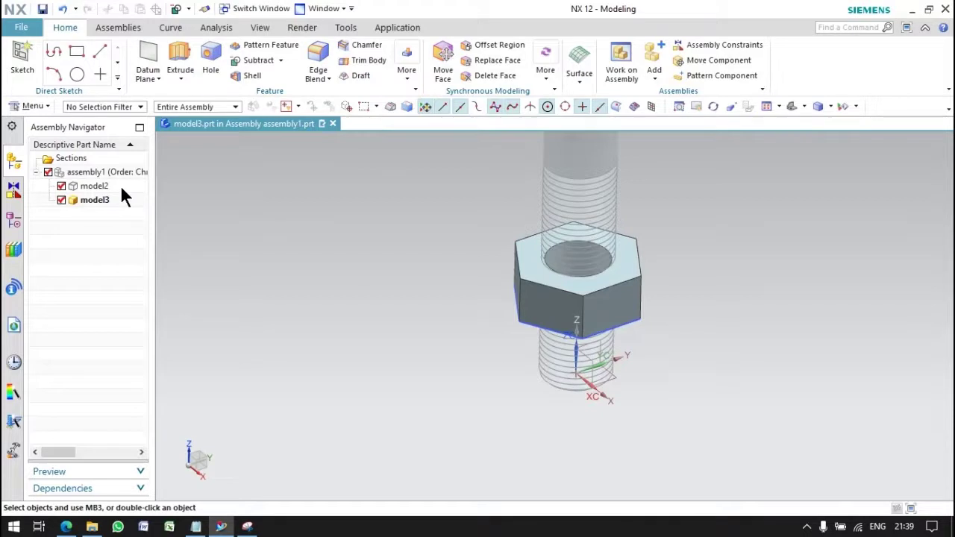
- Start Sketch (5) on the datum plane from the Part Navigator view
scroll(537, 290, up, 5)
scroll(421, 306, down, 2)
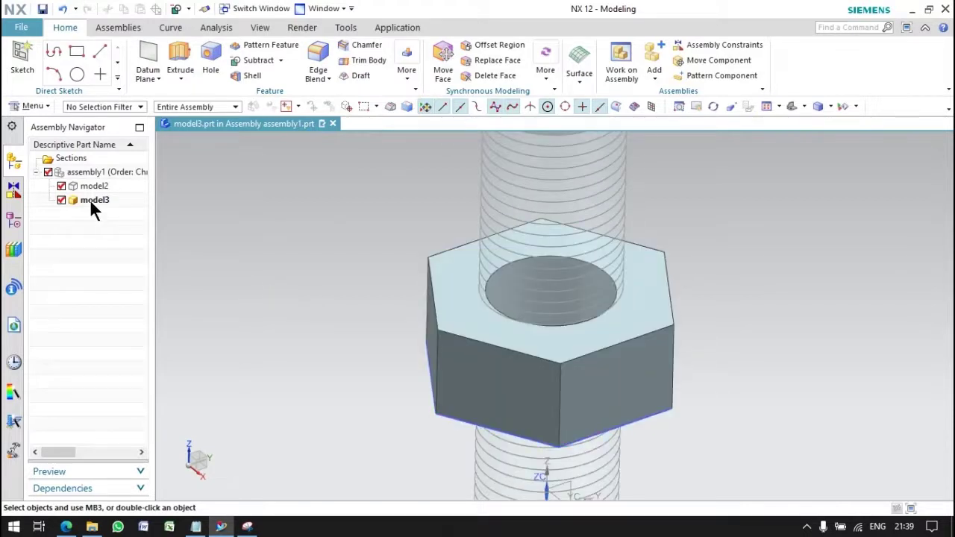
click(15, 224)
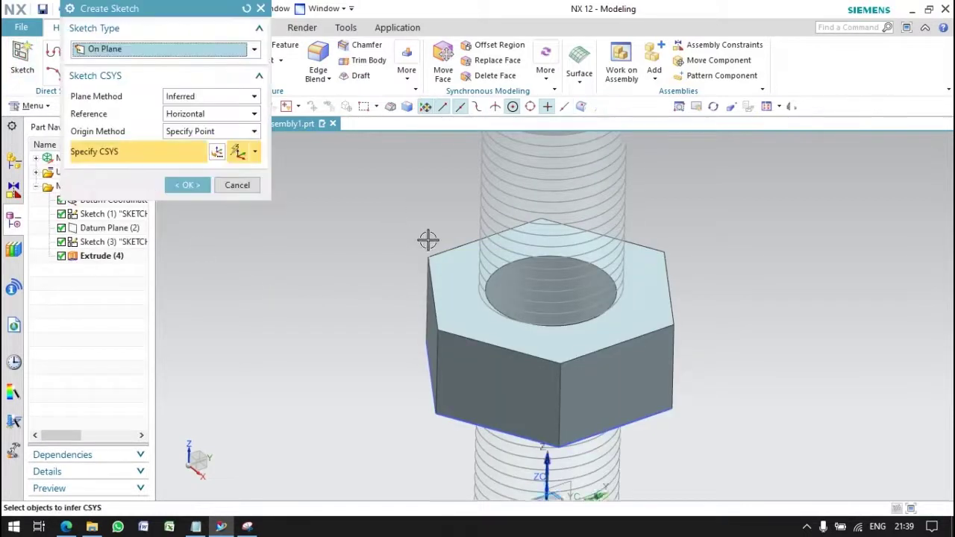
scroll(426, 239, down, 3)
click(518, 349)
click(200, 187)
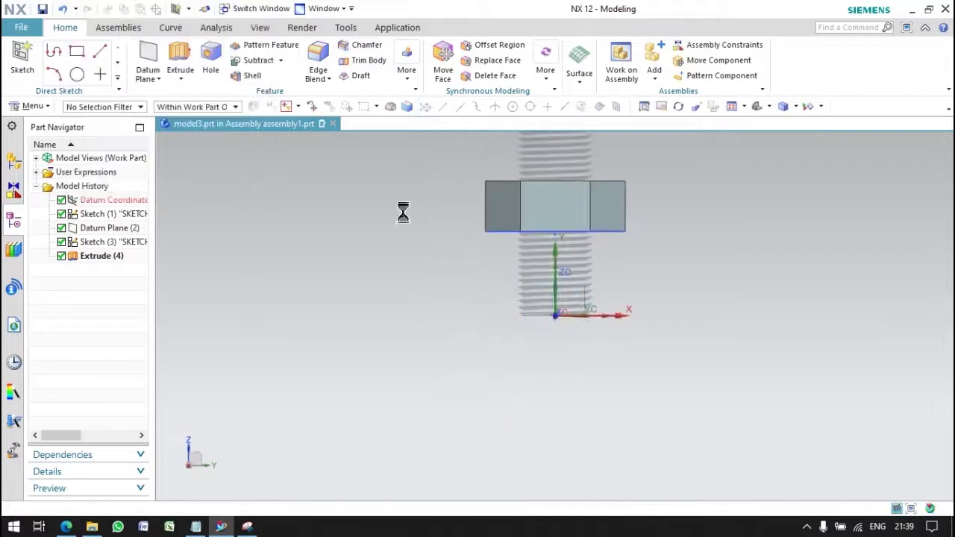
- Hide Sketch (3)
right_click(102, 250)
click(141, 62)
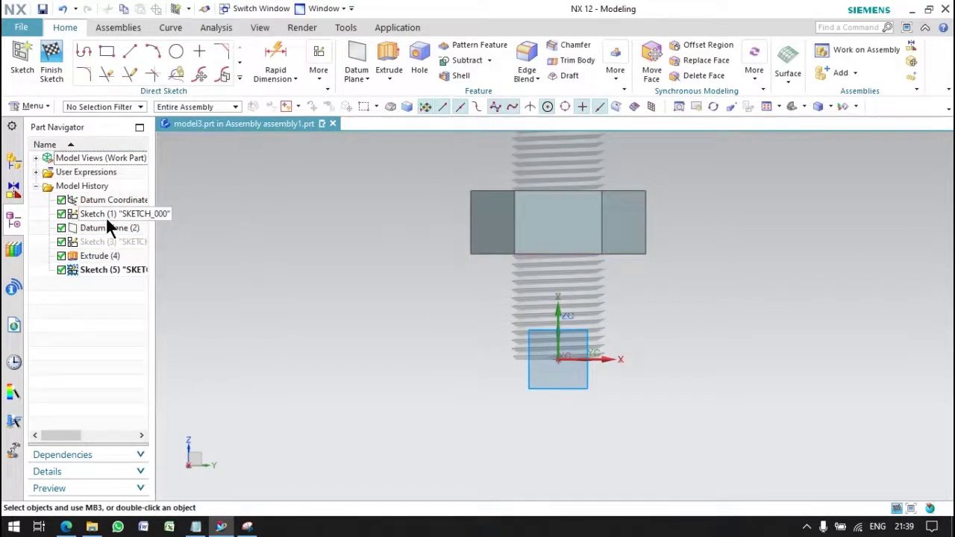
scroll(391, 178, up, 3)
scroll(392, 177, down, 1)
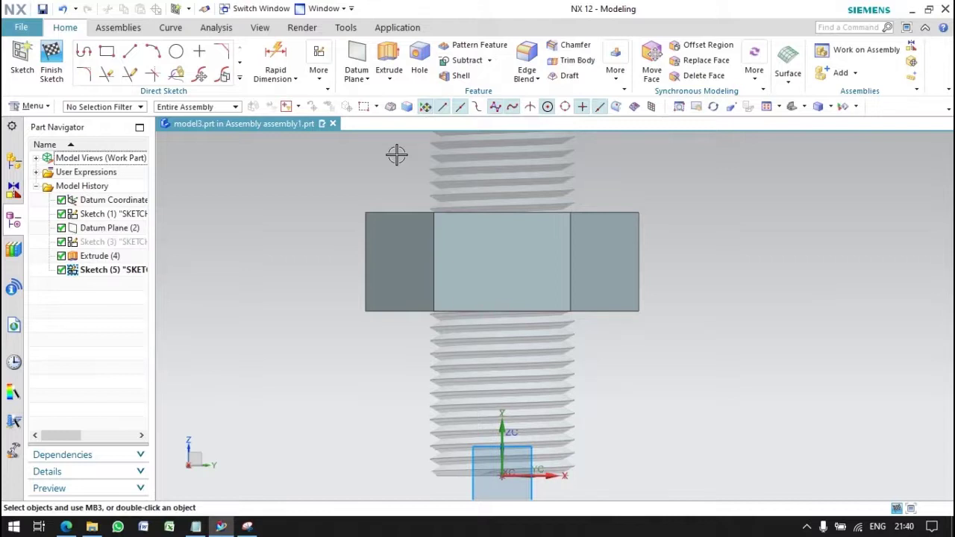
- Draw two closed line triangles at the nut's top and bottom corners
click(84, 54)
click(272, 188)
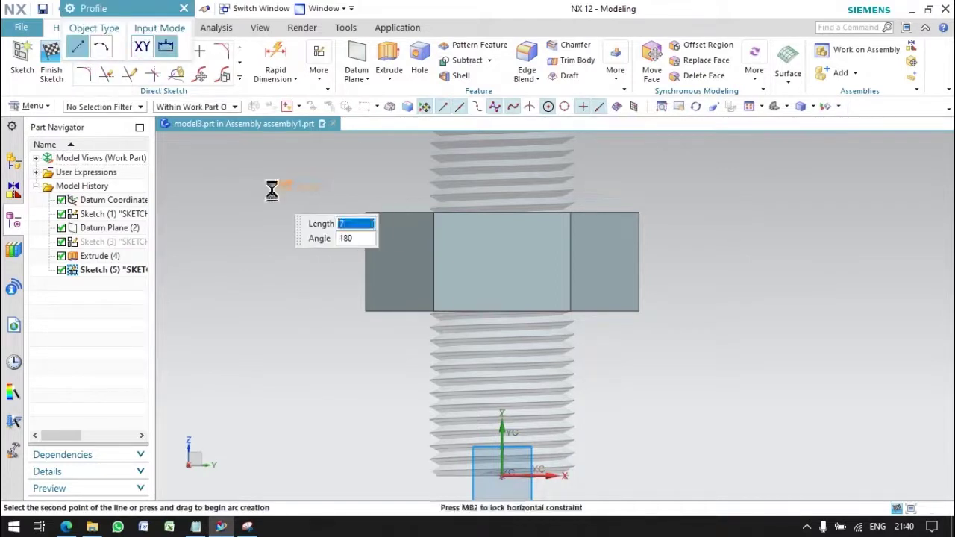
click(318, 188)
click(272, 221)
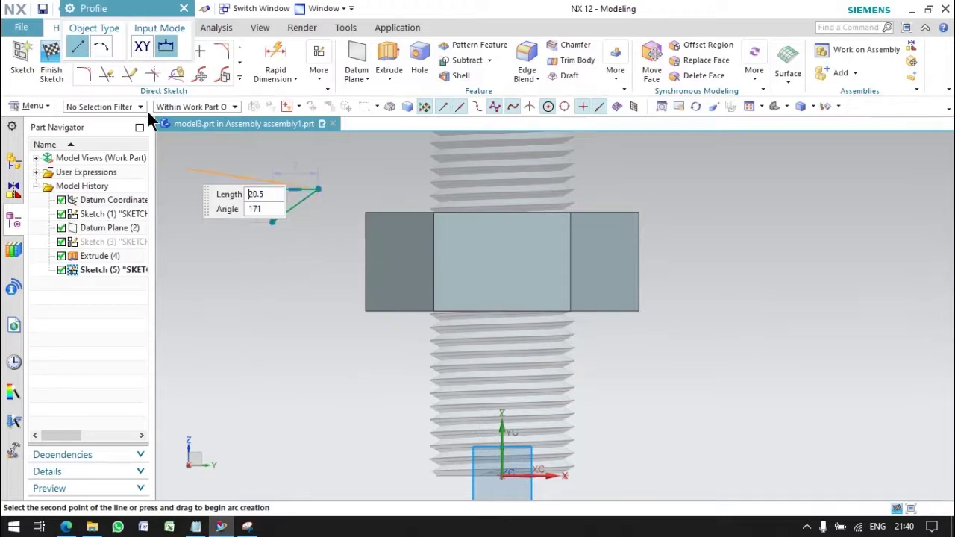
key(Escape)
click(84, 51)
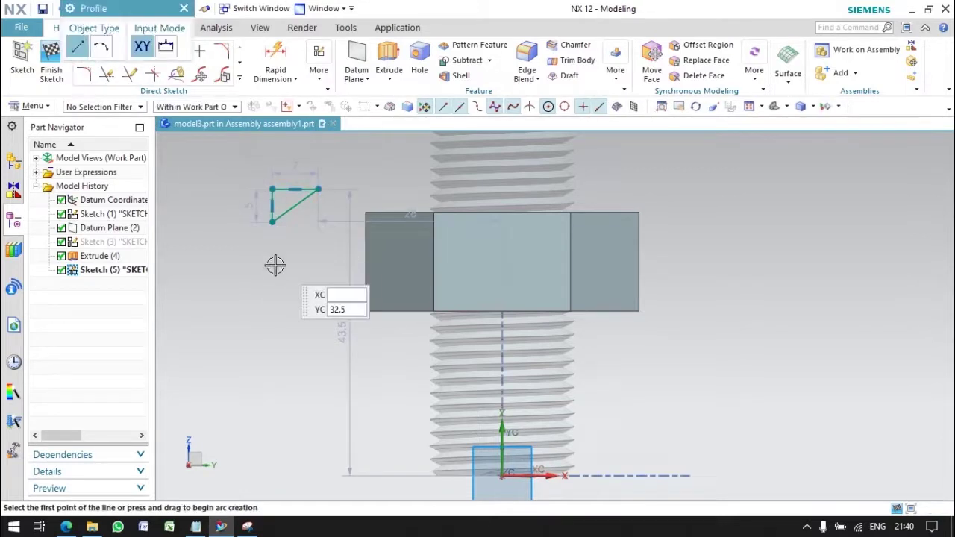
click(270, 265)
click(269, 313)
click(322, 314)
click(270, 265)
key(Escape)
- Constrain the triangle vertices onto the nut's left edge
click(318, 67)
click(332, 109)
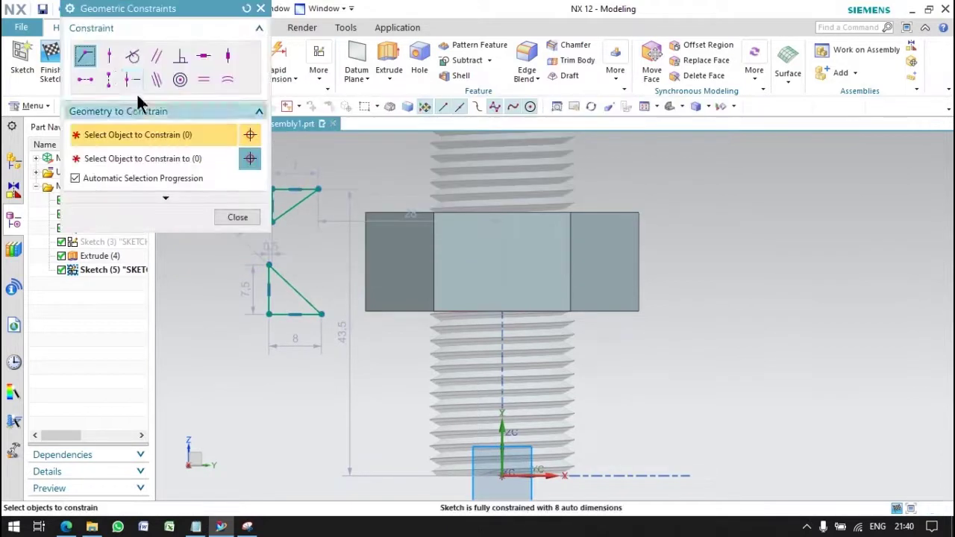
click(275, 188)
click(270, 266)
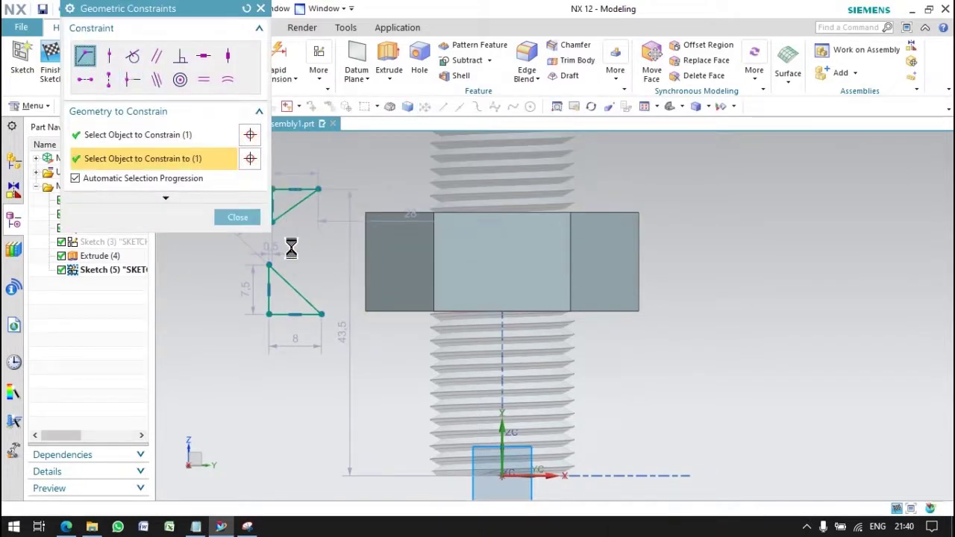
click(267, 313)
click(365, 311)
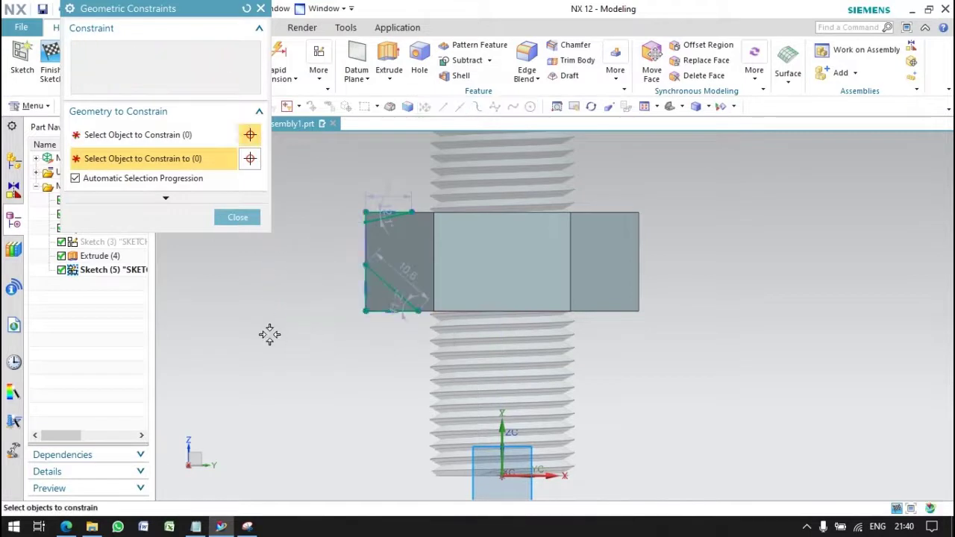
click(237, 217)
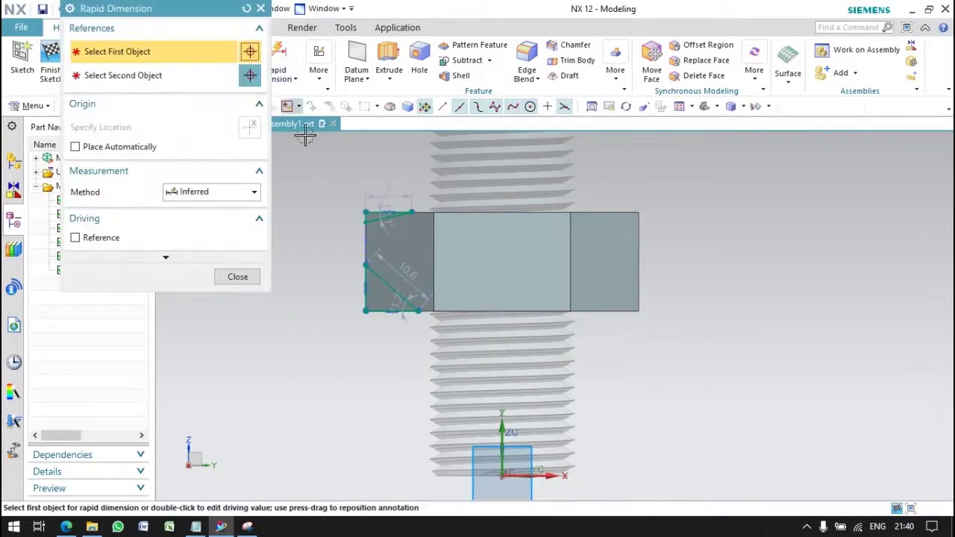
- Dimension the top chamfer height to 2.0
scroll(365, 211, up, 3)
click(373, 233)
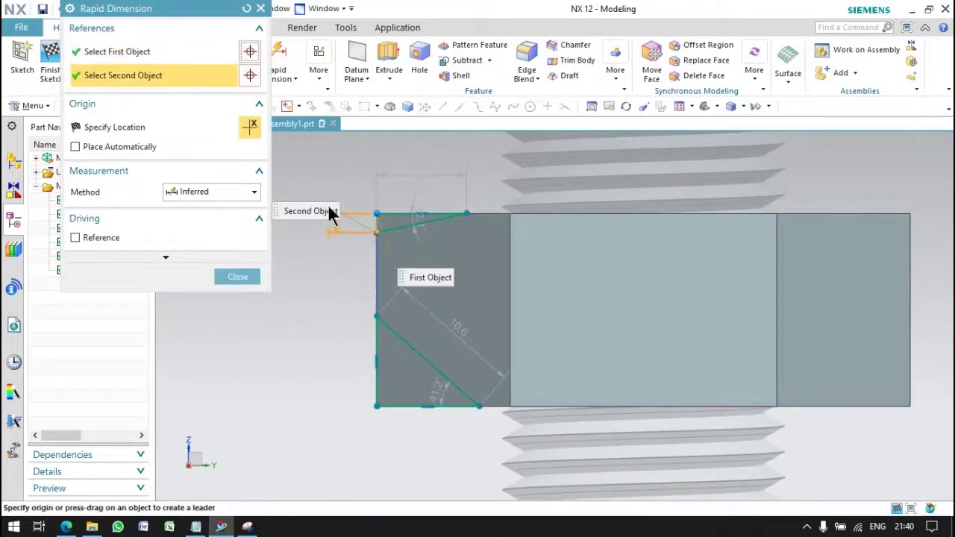
click(331, 214)
click(326, 218)
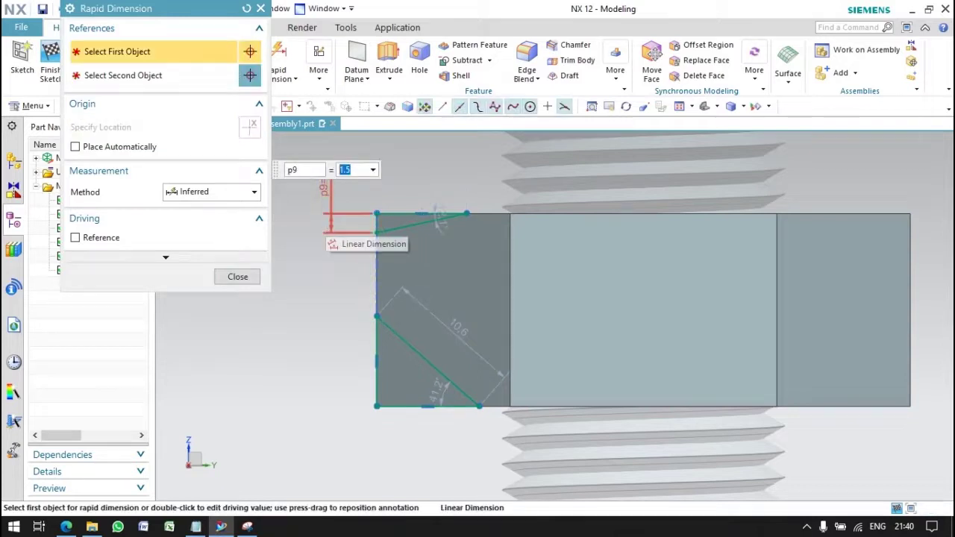
text(2)
key(Return)
- Dimension the lower chamfer's vertical and horizontal legs to 2.0
click(376, 402)
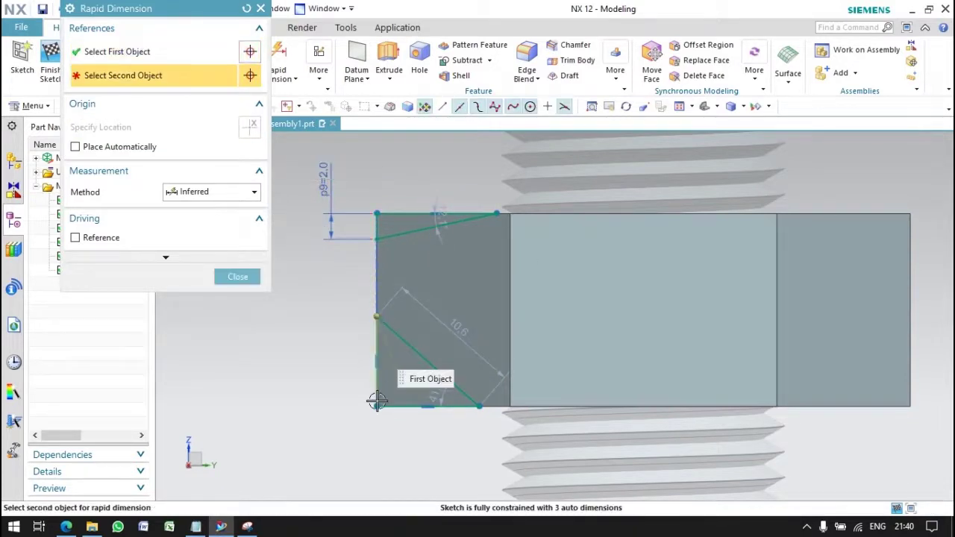
click(321, 385)
click(321, 385)
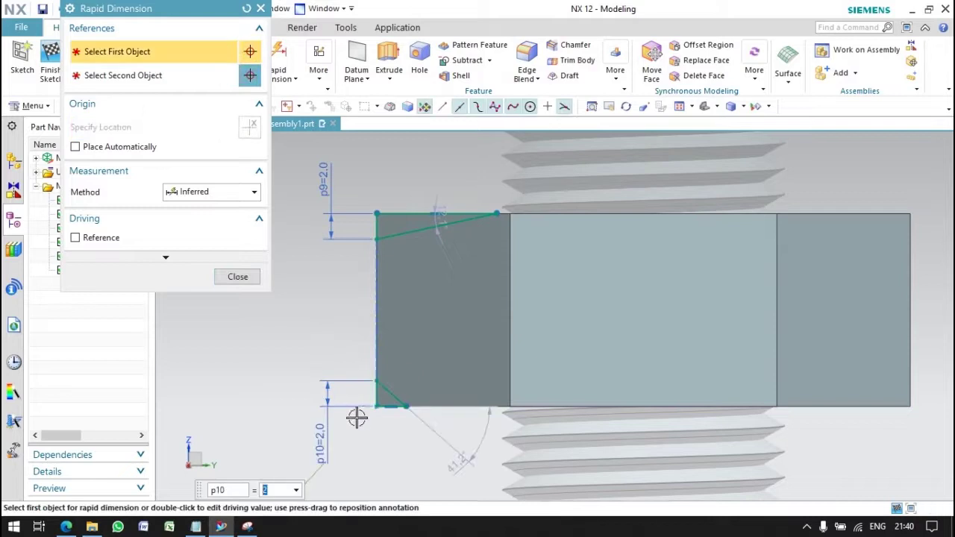
click(382, 404)
click(376, 406)
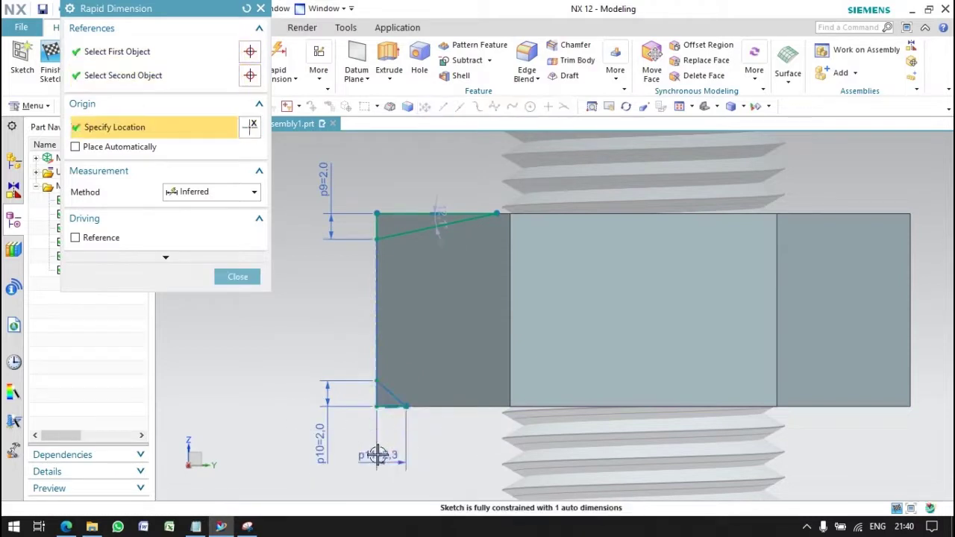
click(379, 455)
text(2)
key(Return)
- Dimension the top chamfer width to 2.0 and finish the sketch
click(497, 214)
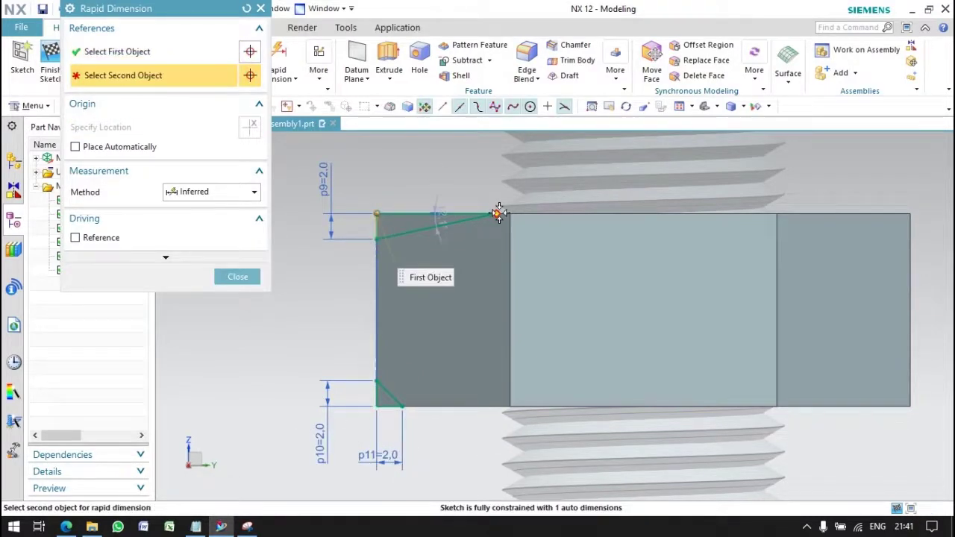
click(497, 214)
click(473, 162)
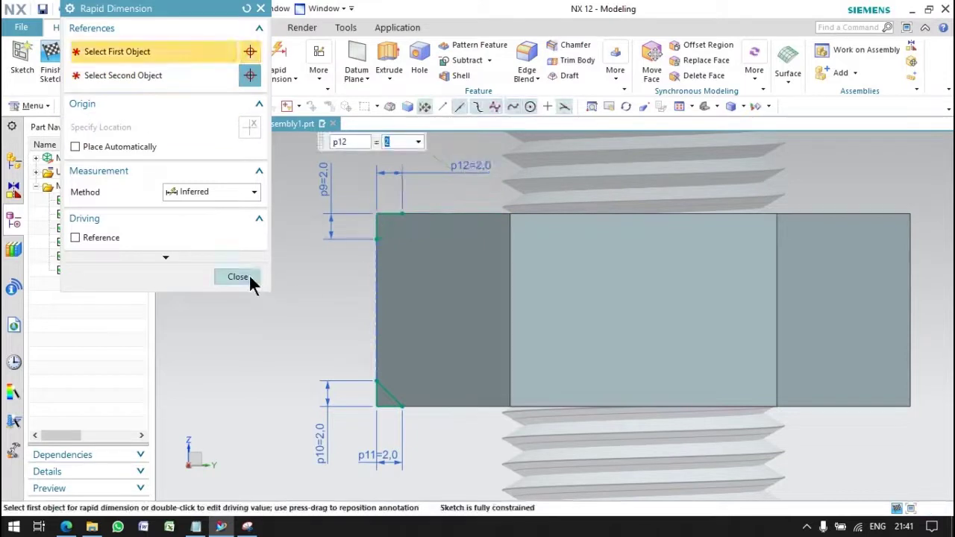
click(237, 277)
click(50, 56)
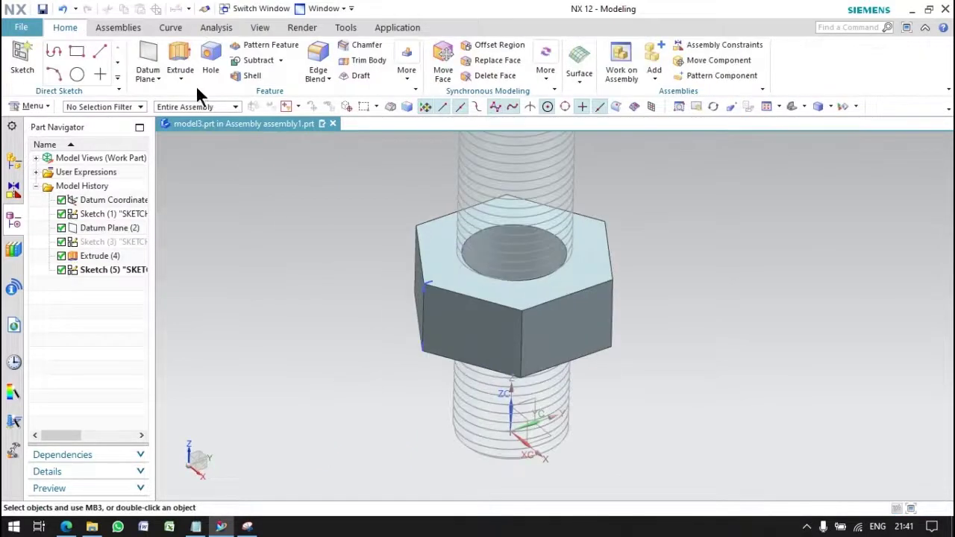
- Revolve the chamfer triangles 360° about the nut's centre axis, subtracting from the nut
click(427, 295)
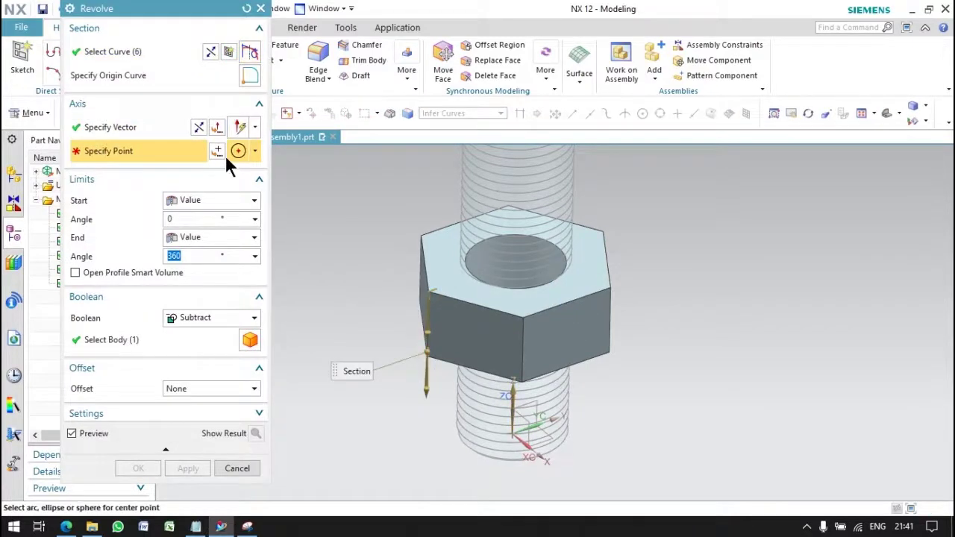
click(529, 290)
click(138, 467)
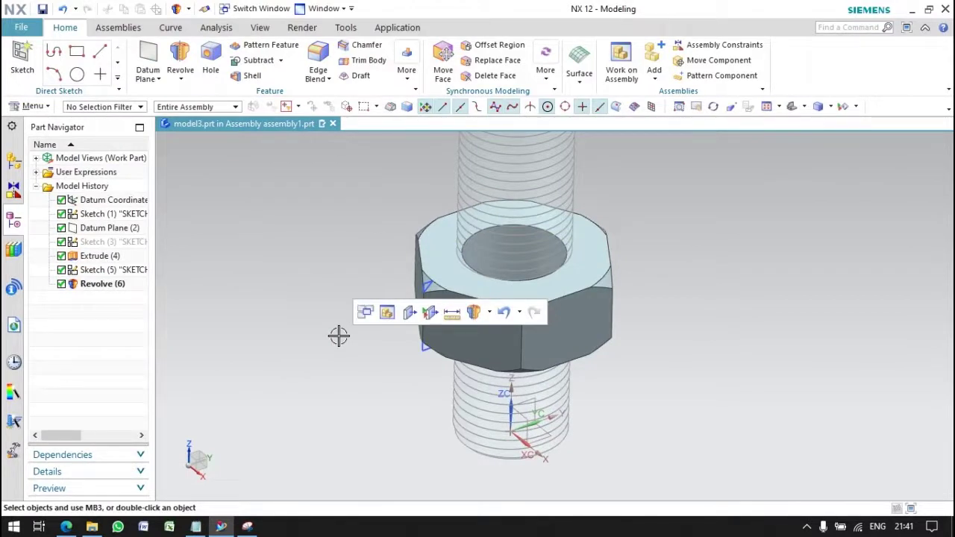
- Create a 22.1 mm diameter helix with 2 mm pitch from 0 to 75 mm
click(270, 325)
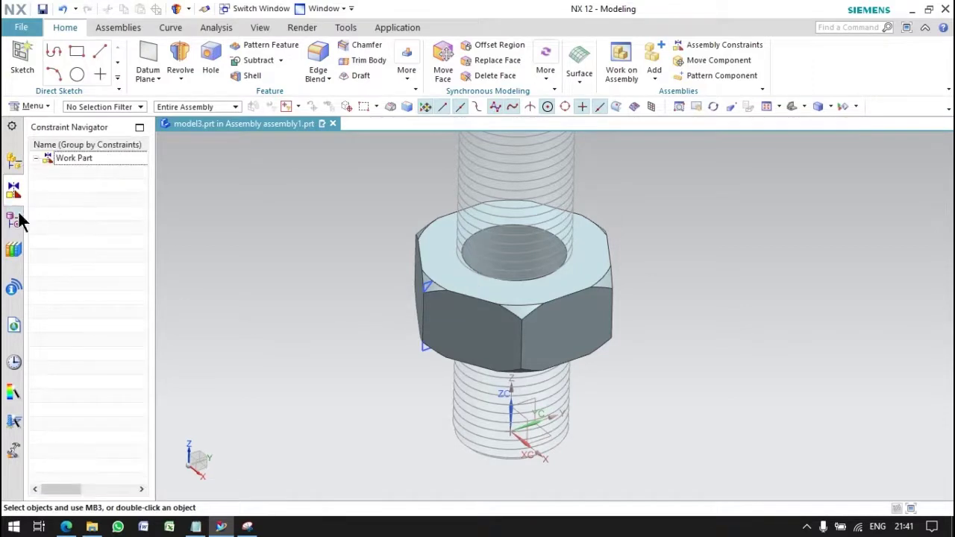
scroll(578, 280, up, 3)
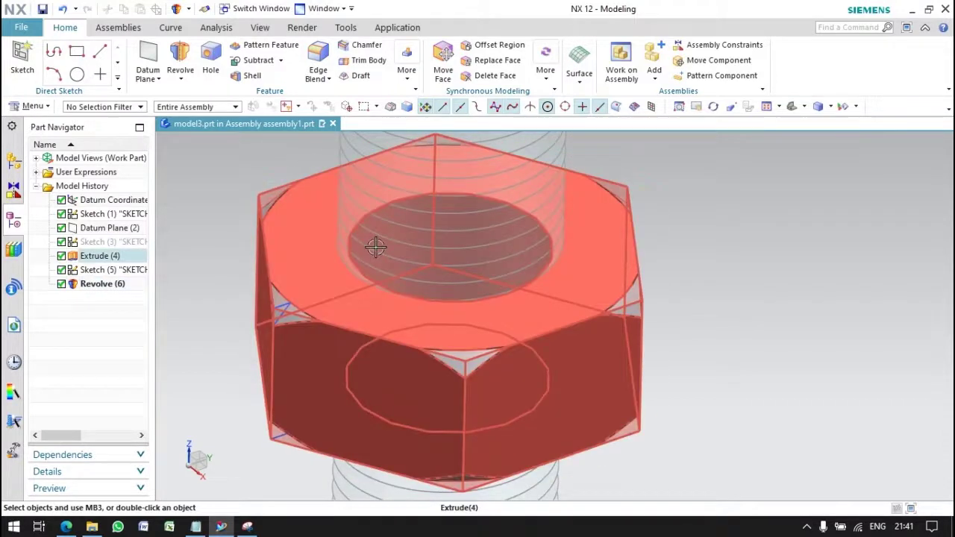
scroll(216, 283, down, 3)
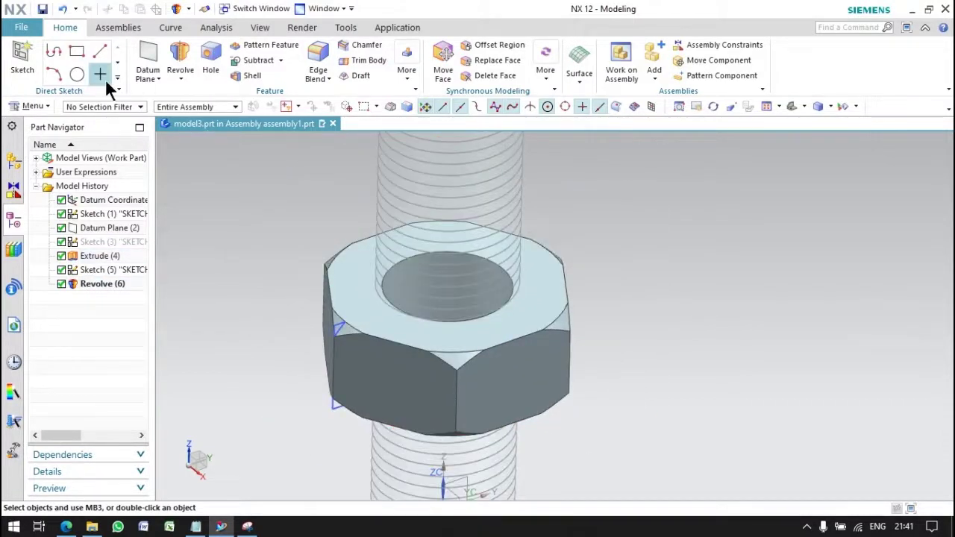
click(170, 27)
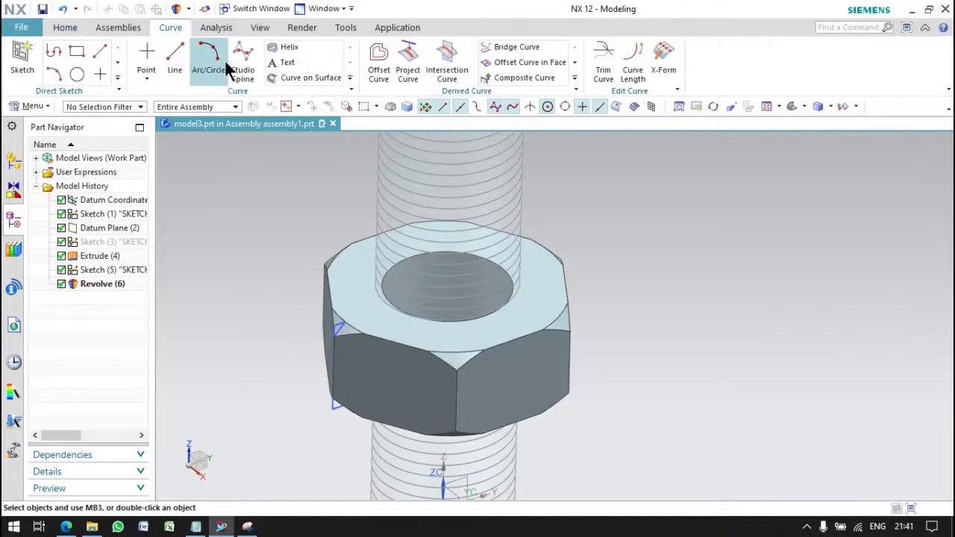
click(287, 48)
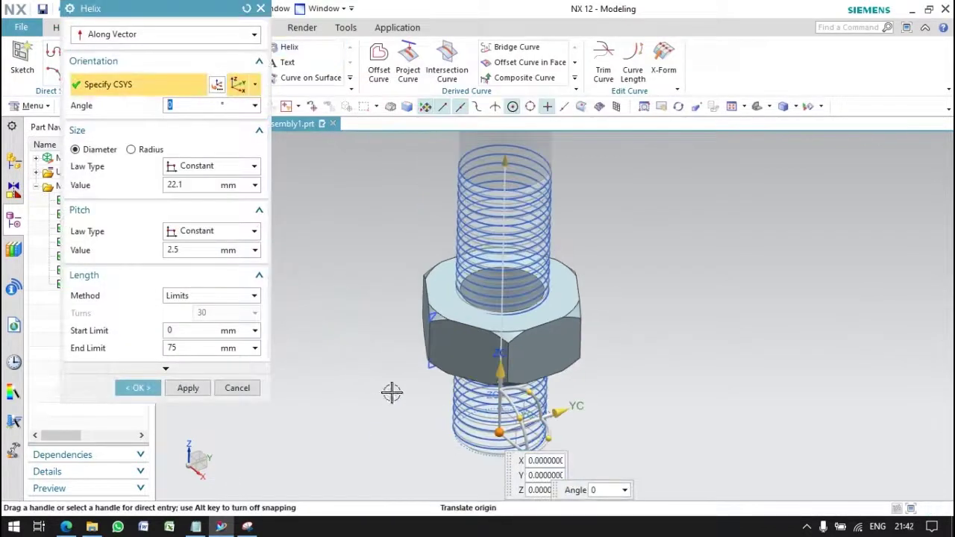
scroll(414, 410, up, 2)
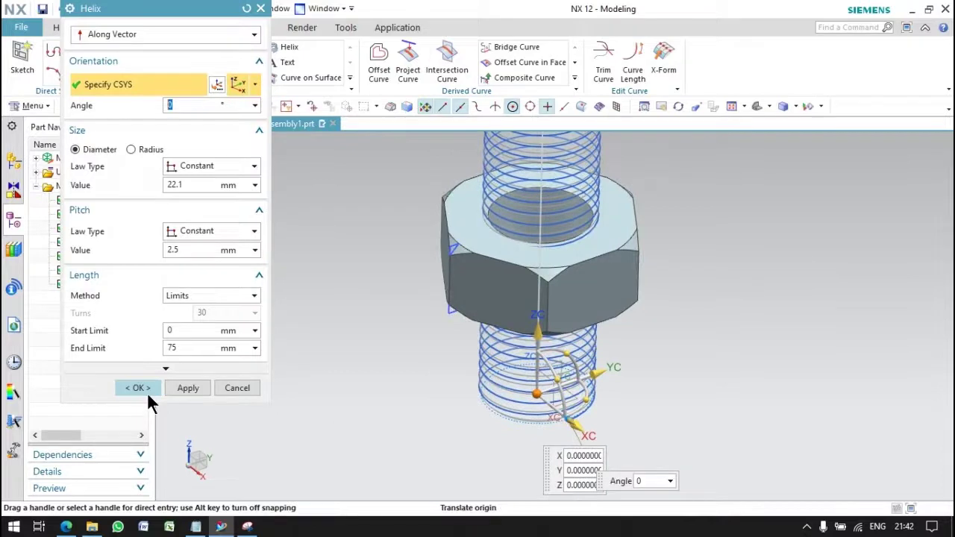
click(196, 250)
text(2)
key(Return)
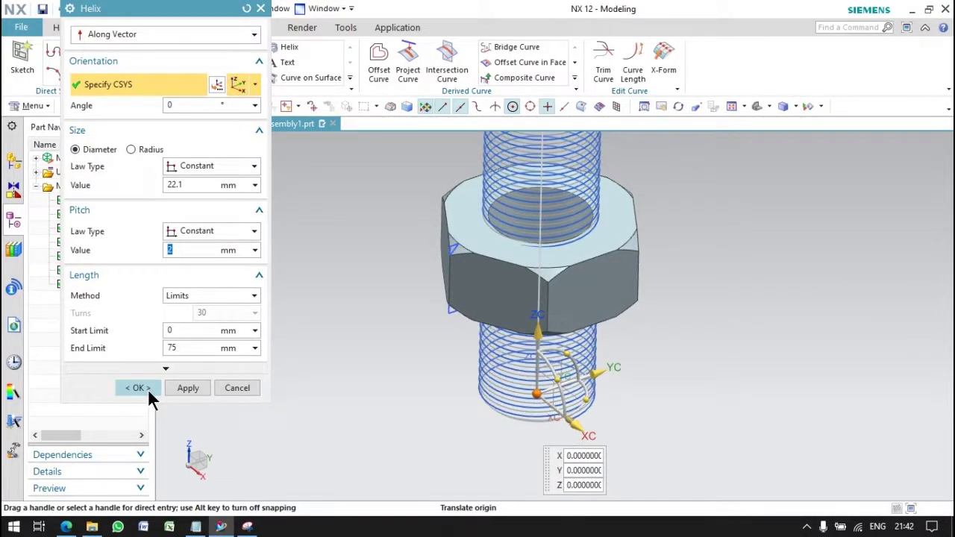
click(142, 389)
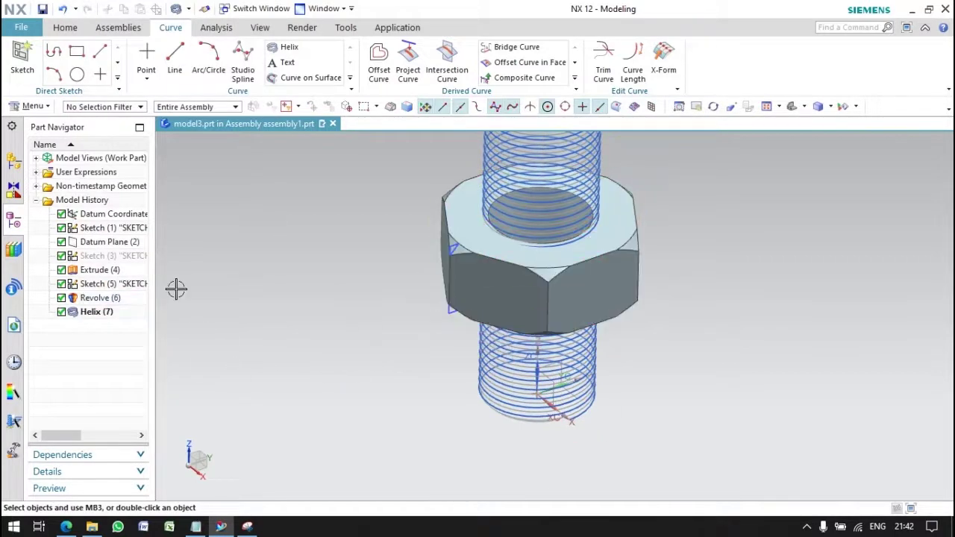
- Hide Sketch (5), put Datum Plane (8) on the helix start, and sketch on it
right_click(98, 283)
click(152, 13)
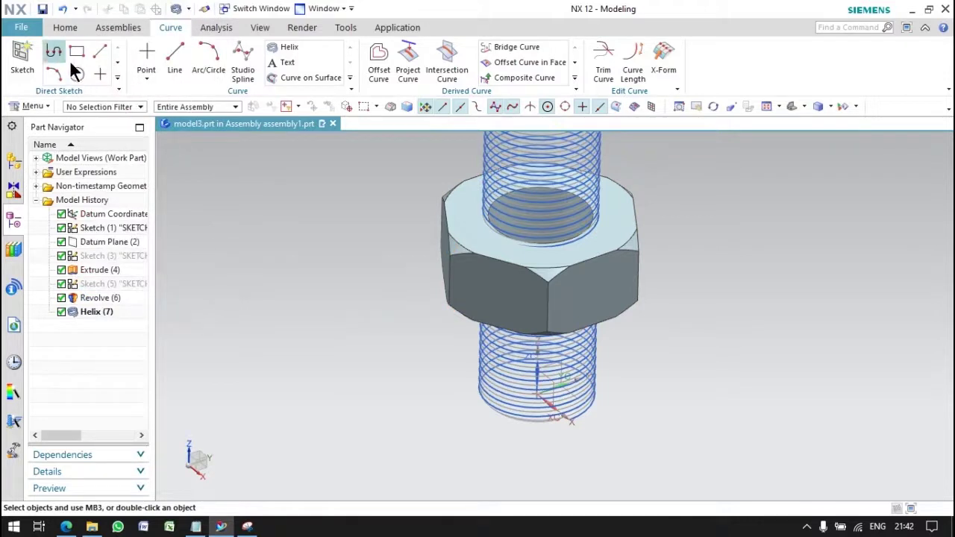
click(54, 28)
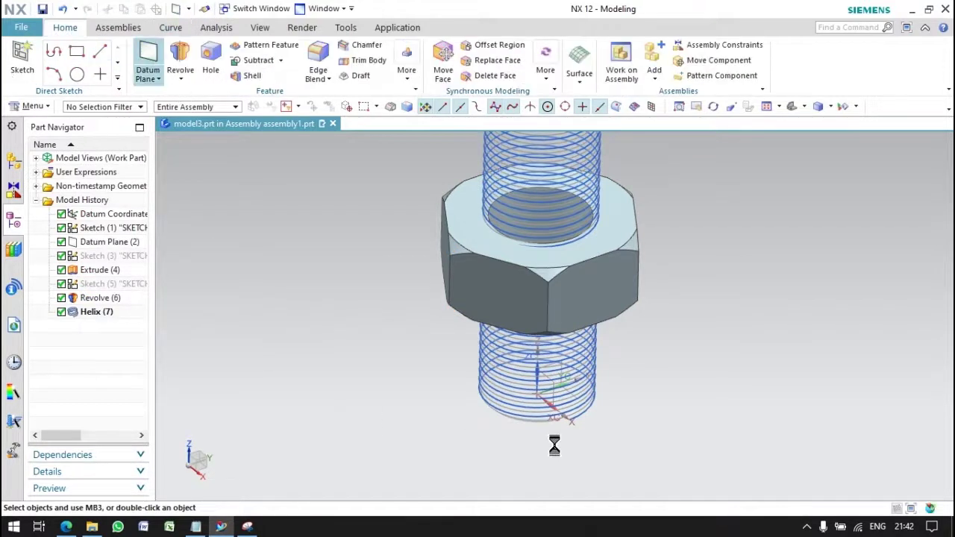
scroll(571, 430, up, 2)
click(582, 403)
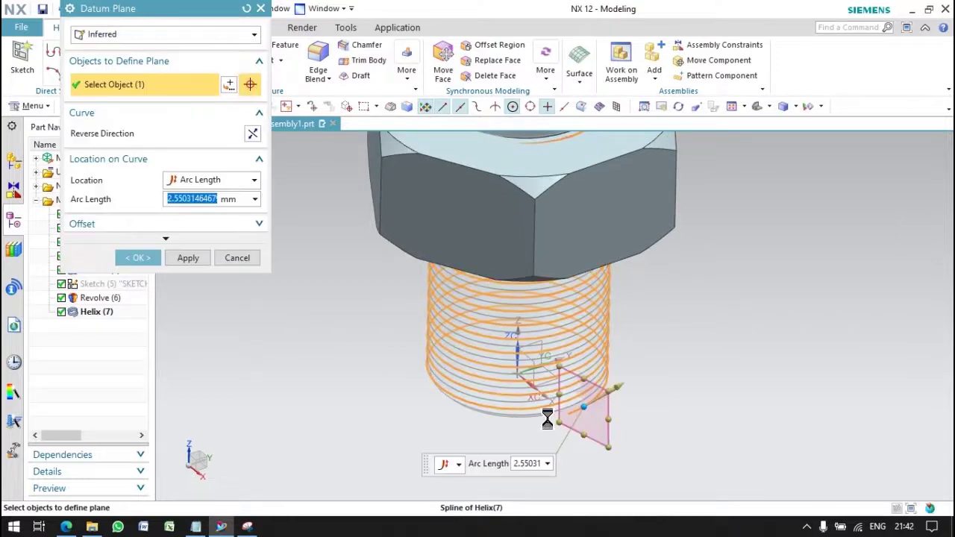
middle_click(227, 243)
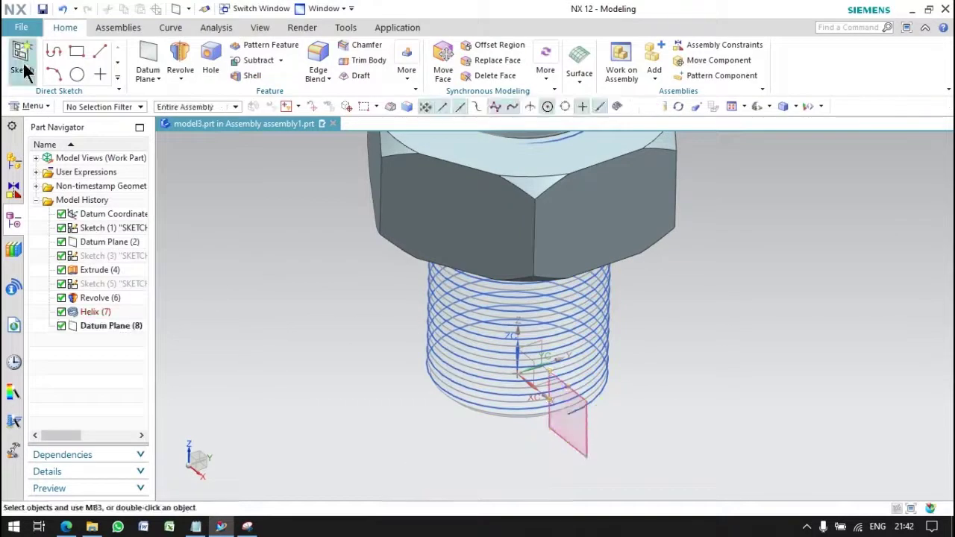
click(23, 67)
click(579, 454)
- Draw a closed triangular profile with Profile next to the helix end
click(186, 185)
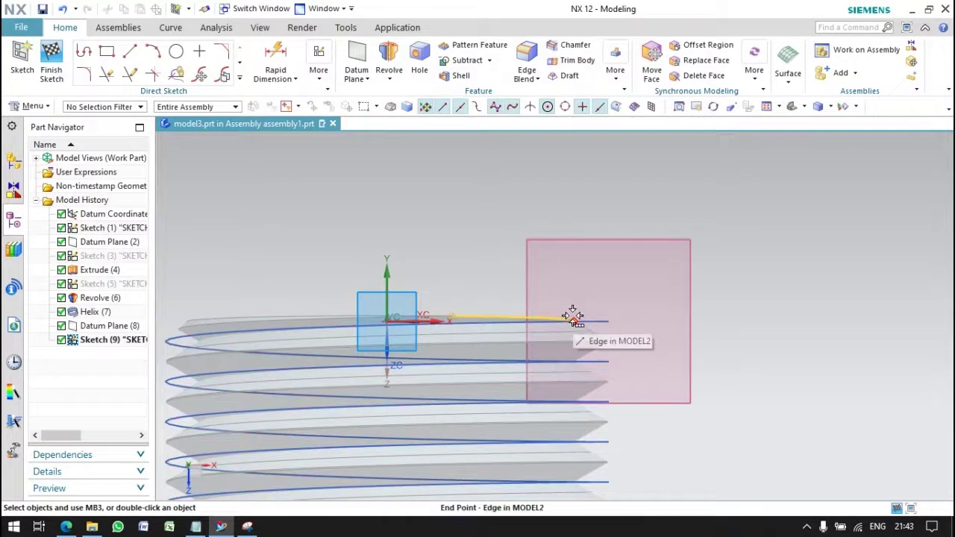
scroll(572, 316, down, 2)
scroll(604, 281, down, 3)
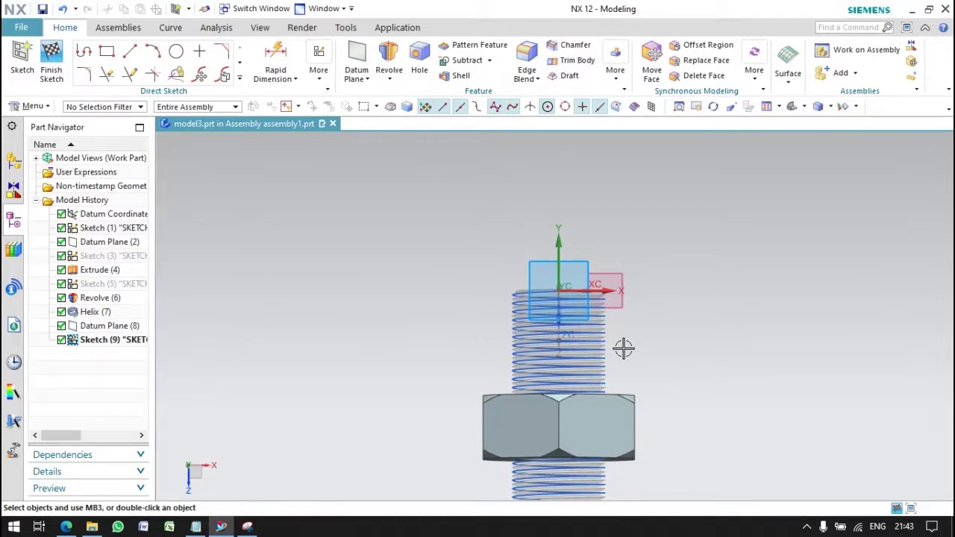
scroll(579, 443, up, 2)
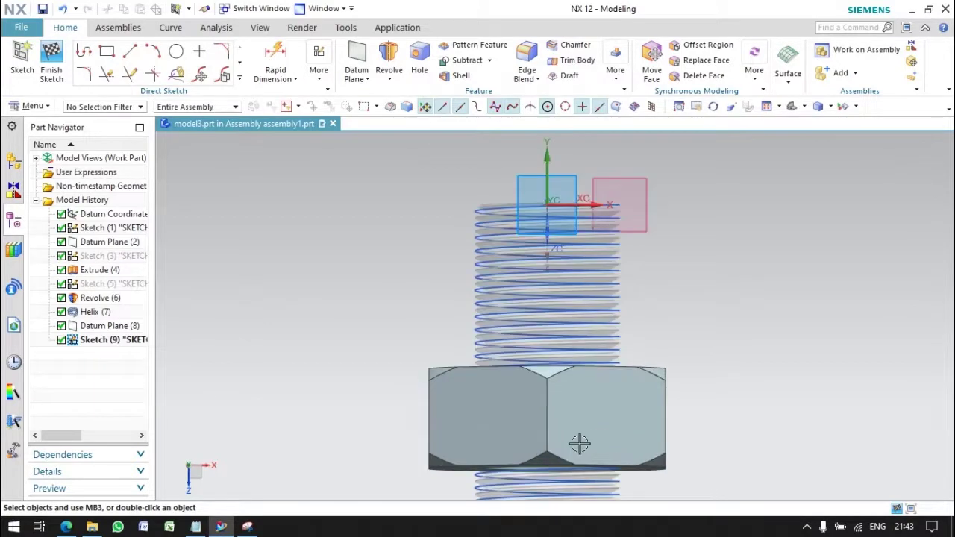
scroll(628, 185, up, 4)
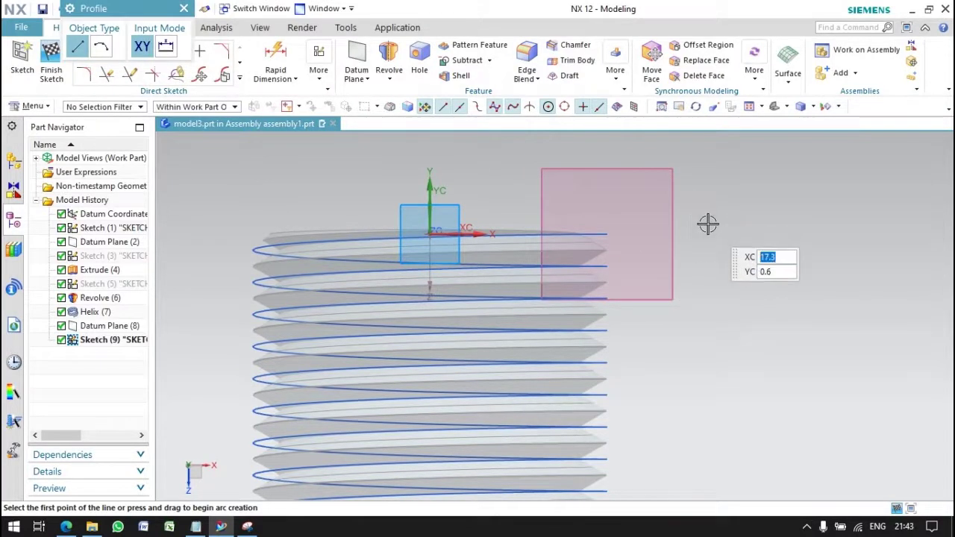
click(836, 258)
click(738, 314)
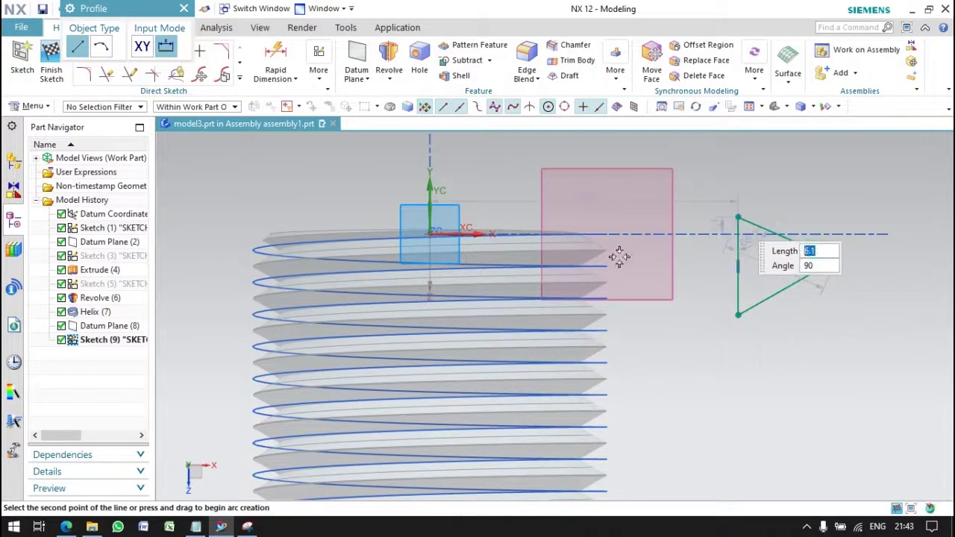
- Apply Equal Length constraints so all three triangle sides match
click(316, 74)
click(325, 107)
click(738, 289)
click(787, 240)
click(786, 291)
click(753, 328)
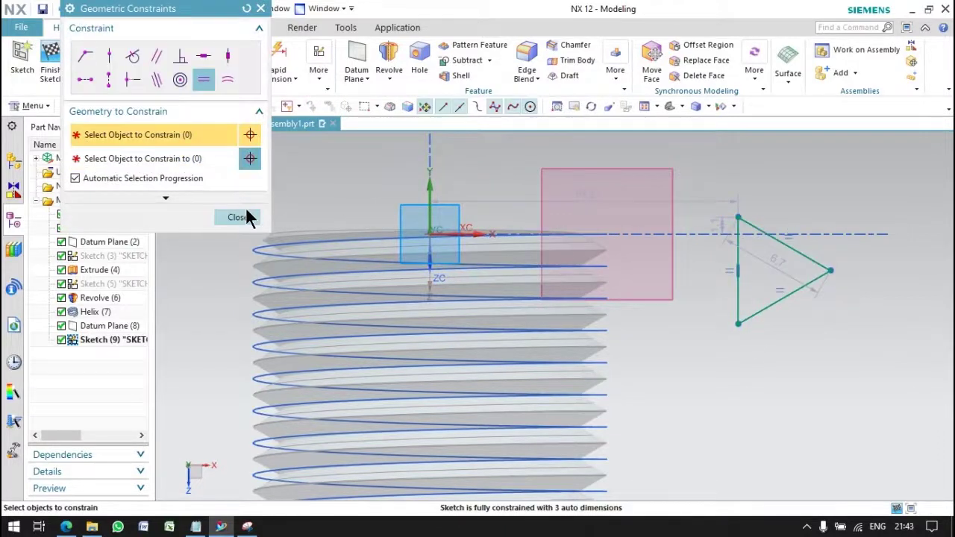
- Dimension the triangle vertex's offset from the helix start point
key(Escape)
key(d)
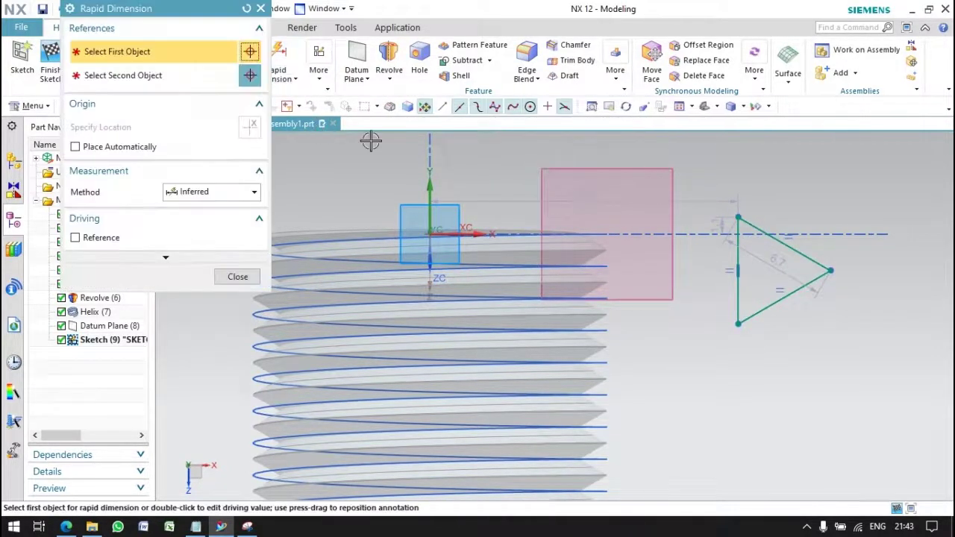
click(611, 234)
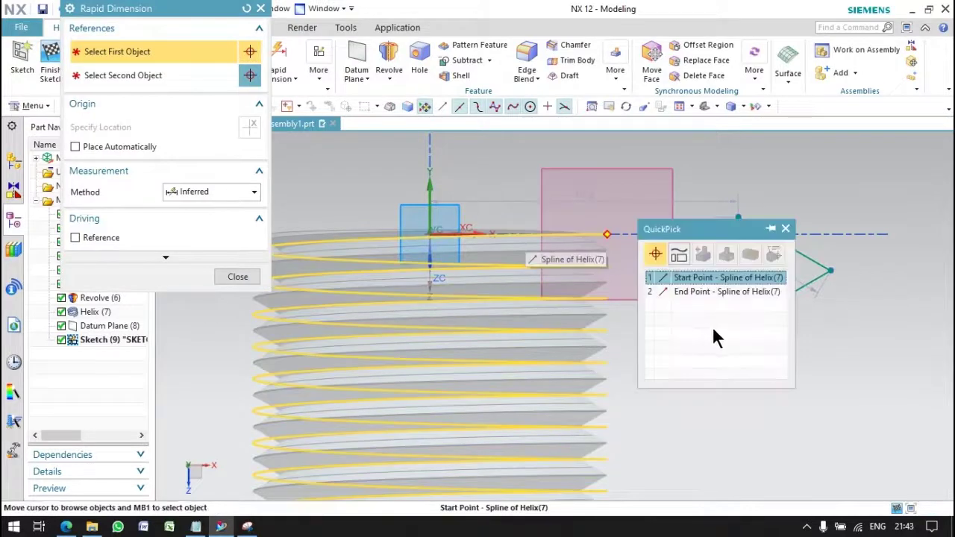
click(682, 277)
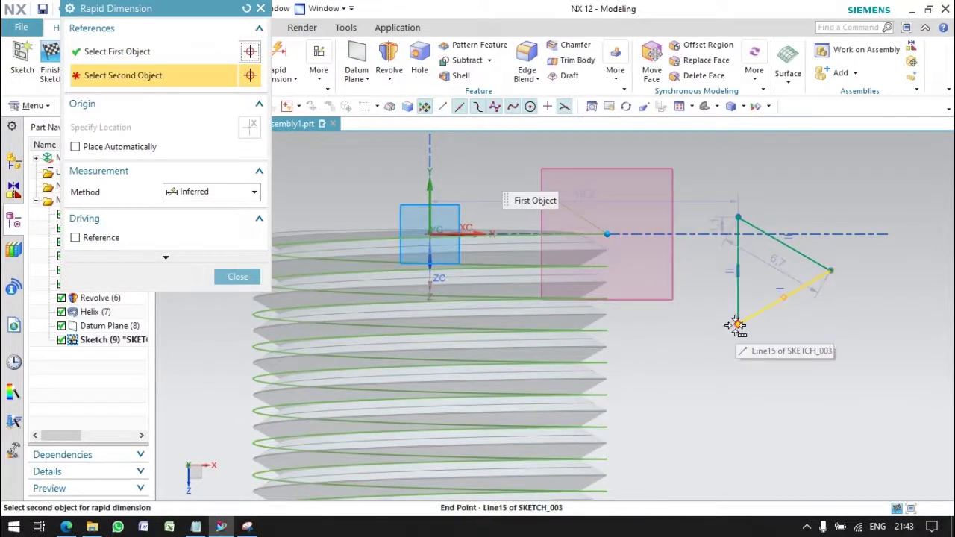
click(834, 272)
click(845, 251)
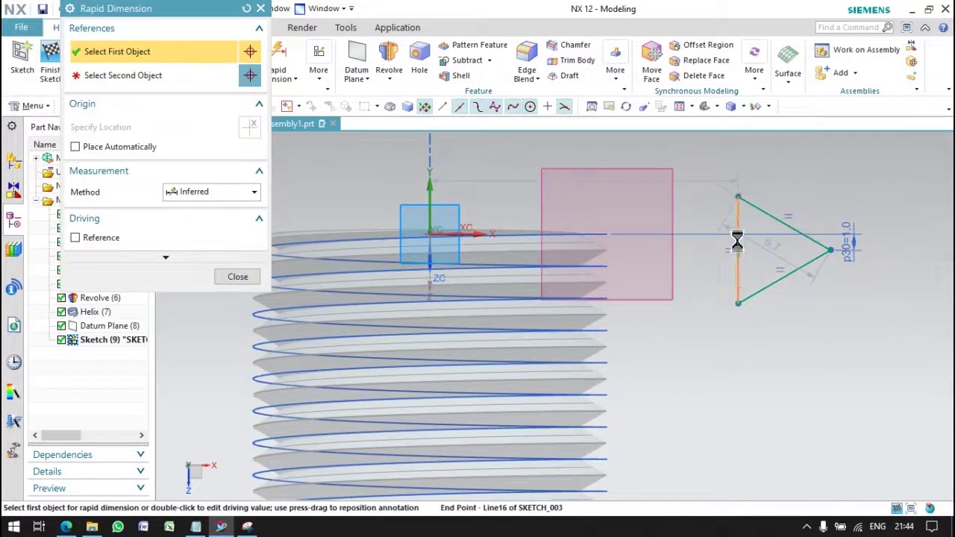
- Set the triangle's vertical side length to 2 mm
click(736, 198)
click(737, 302)
click(703, 329)
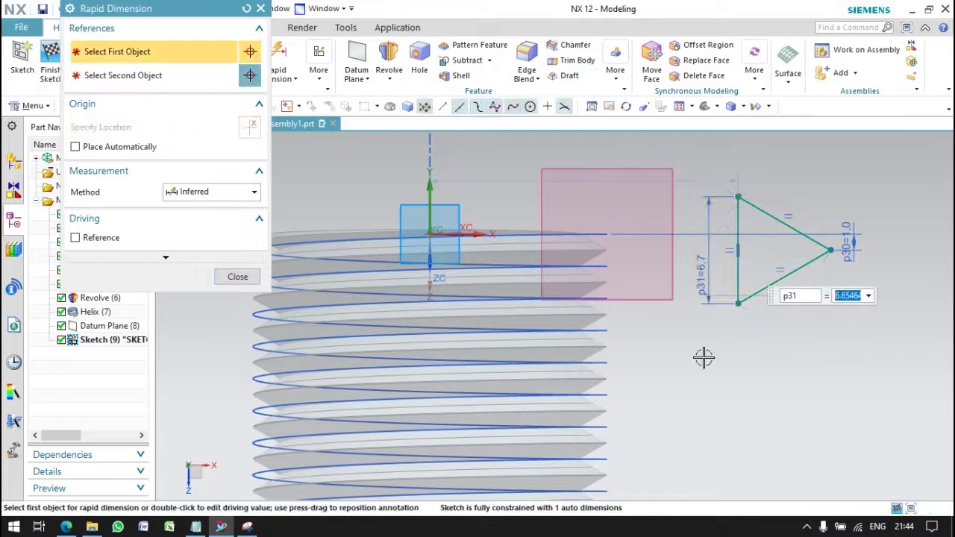
text(2)
key(Return)
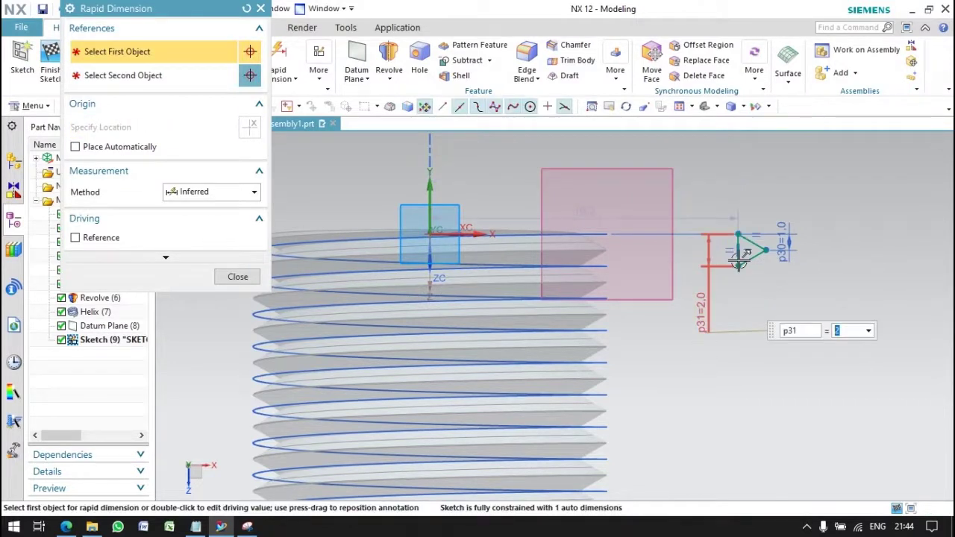
- Dimension Line14's end point from the vertical axis, entering 1, about 11 mm off-axis
click(764, 250)
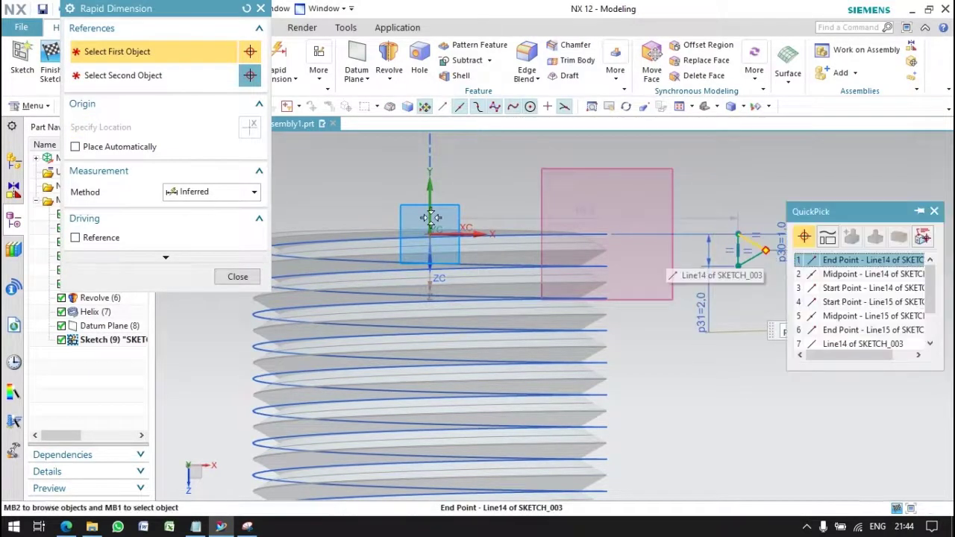
click(863, 261)
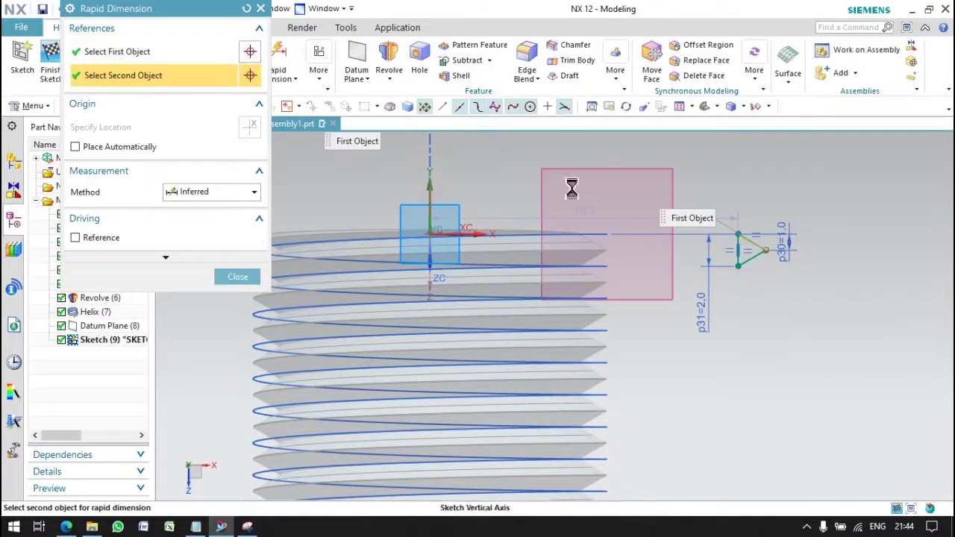
click(608, 154)
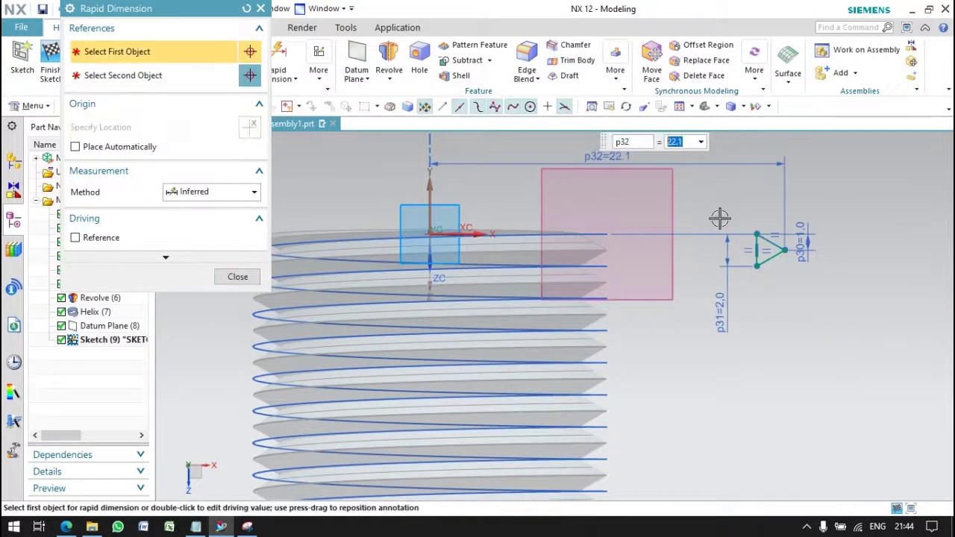
text(11)
key(Return)
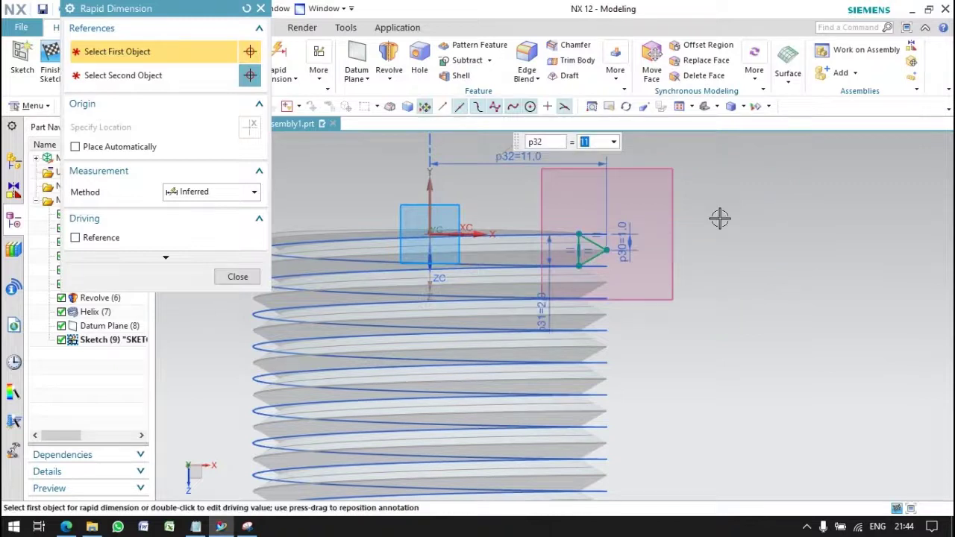
scroll(598, 223, up, 3)
scroll(625, 277, up, 3)
scroll(571, 258, up, 1)
scroll(618, 269, up, 1)
scroll(618, 273, down, 3)
scroll(622, 273, down, 2)
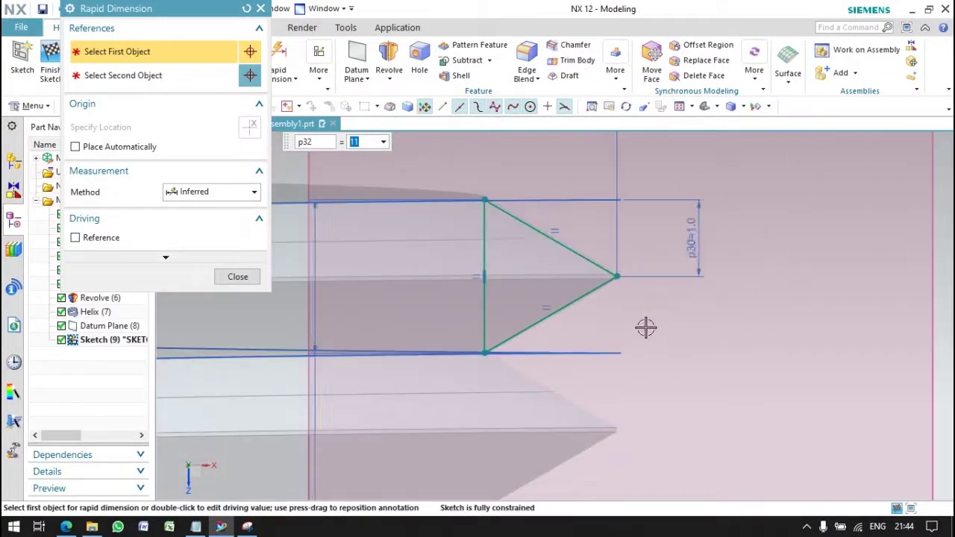
scroll(645, 329, down, 3)
scroll(635, 311, down, 2)
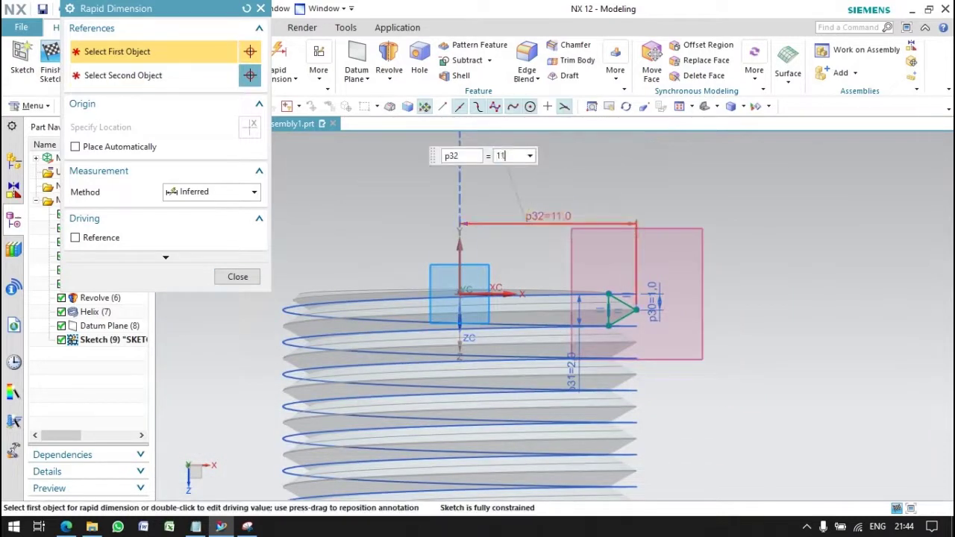
scroll(639, 341, up, 3)
scroll(639, 343, up, 4)
scroll(321, 282, down, 3)
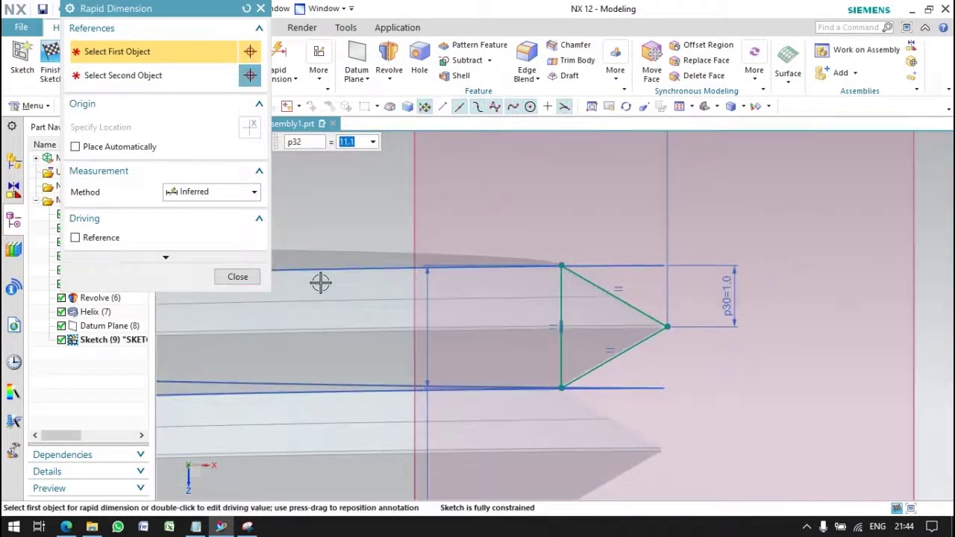
- Exit dimensioning and finish the sketch, returning to the nut model
key(Escape)
scroll(524, 284, down, 3)
key(ctrl+q)
mouse_move(521, 456)
middle_down()
mouse_move(529, 426)
mouse_move(502, 401)
middle_up()
- Chamfer the nut bore's two circular edges with a 2 mm symmetric distance
click(361, 46)
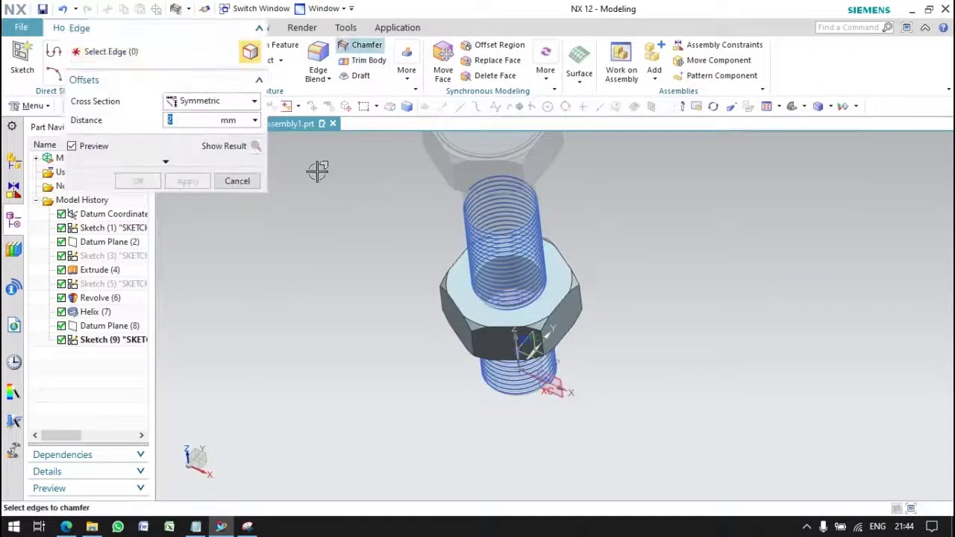
scroll(485, 314, up, 3)
scroll(480, 334, up, 2)
click(507, 337)
click(522, 351)
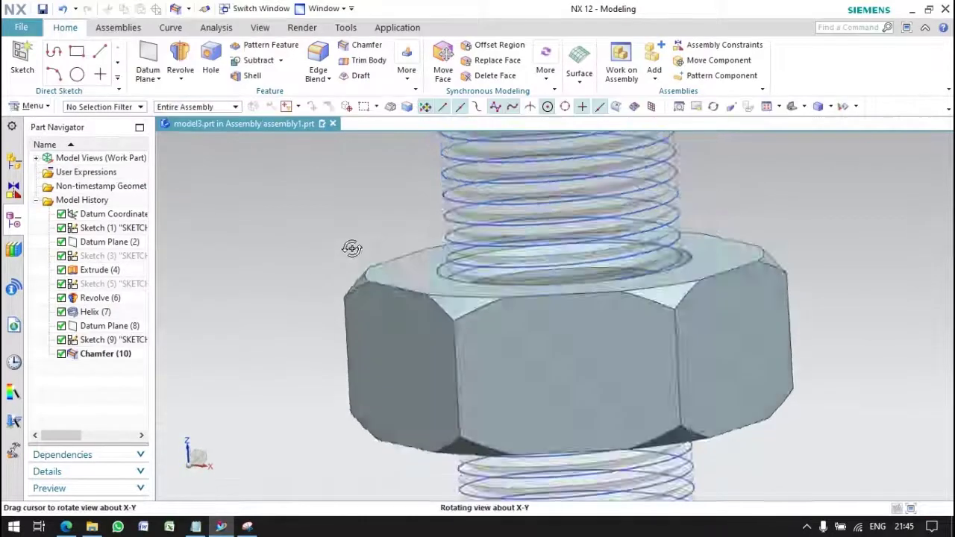
middle_drag(343, 243, 352, 266)
scroll(462, 425, down, 3)
scroll(440, 442, up, 4)
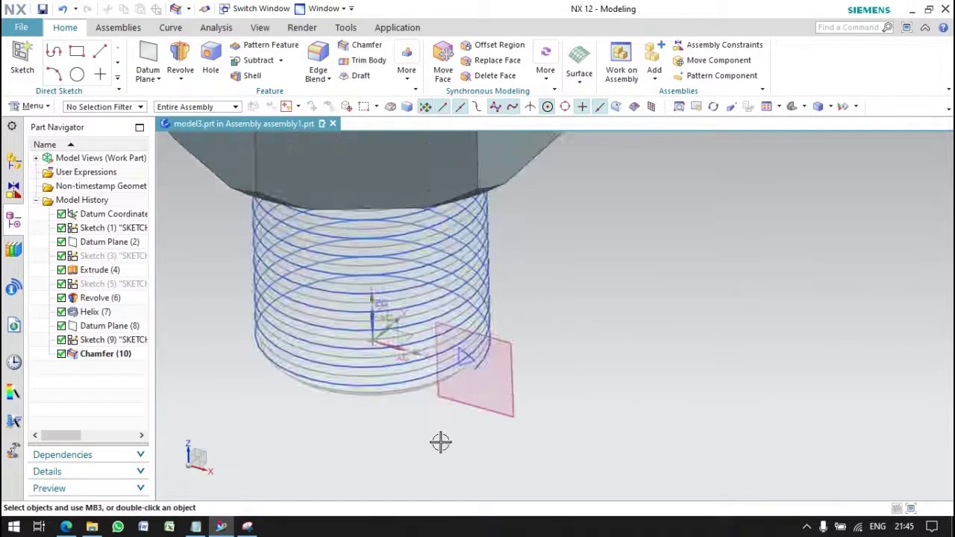
click(34, 107)
mouse_move(124, 260)
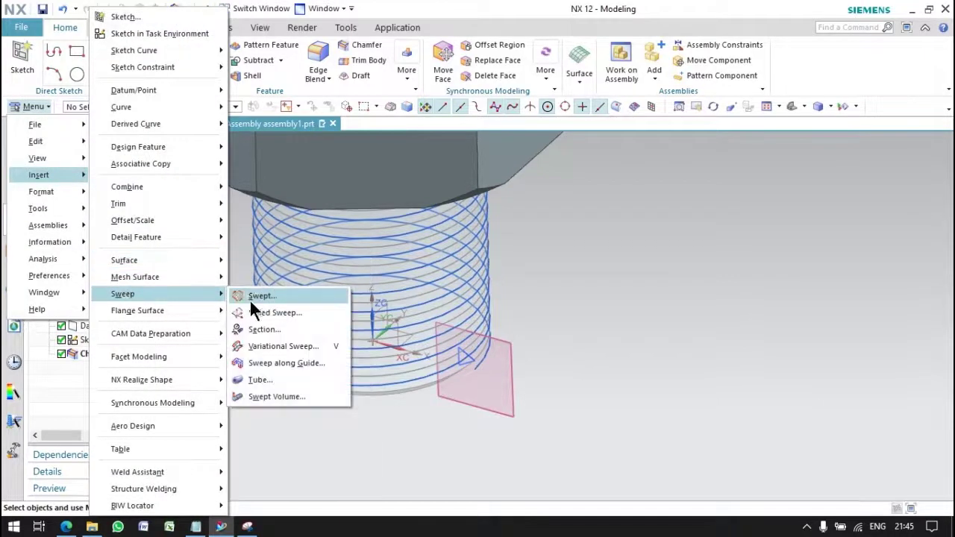
- Sweep the triangle section along the helix guide, oriented by the nut's top face normal
mouse_move(122, 293)
click(251, 298)
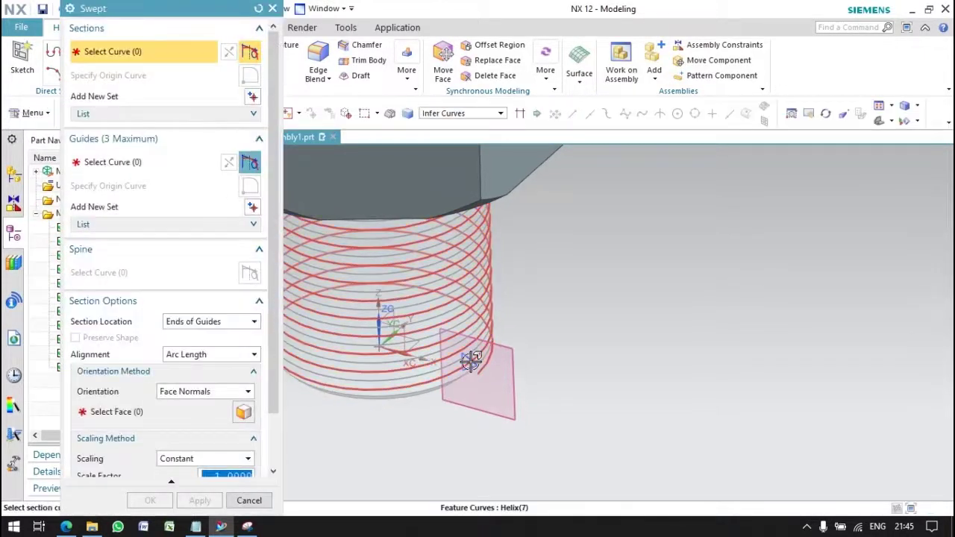
click(456, 412)
middle_click(428, 343)
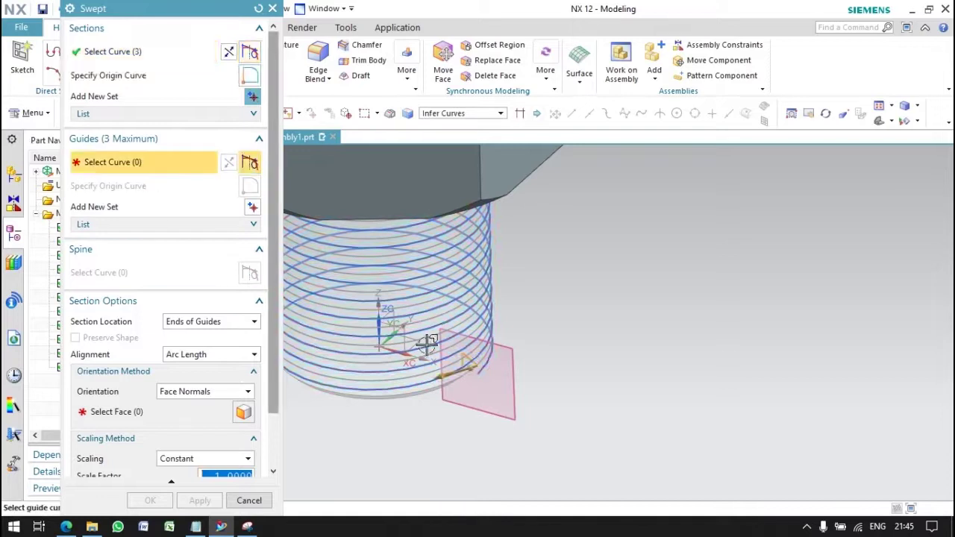
click(484, 367)
click(179, 408)
middle_drag(420, 432, 457, 186)
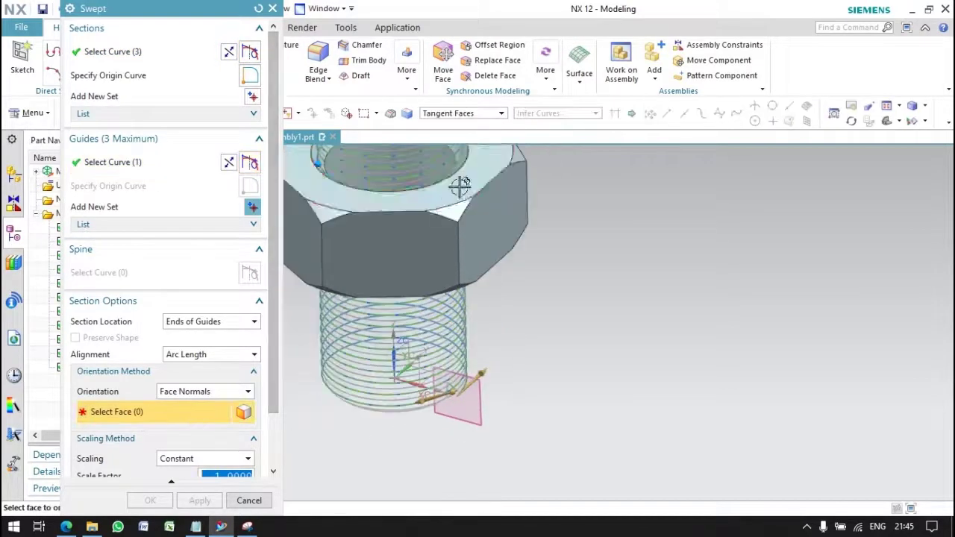
click(514, 301)
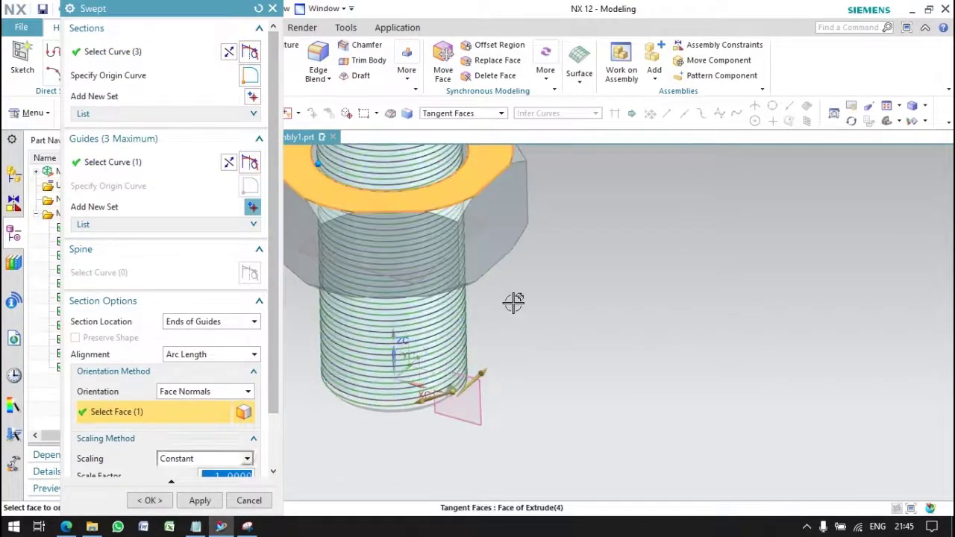
click(163, 503)
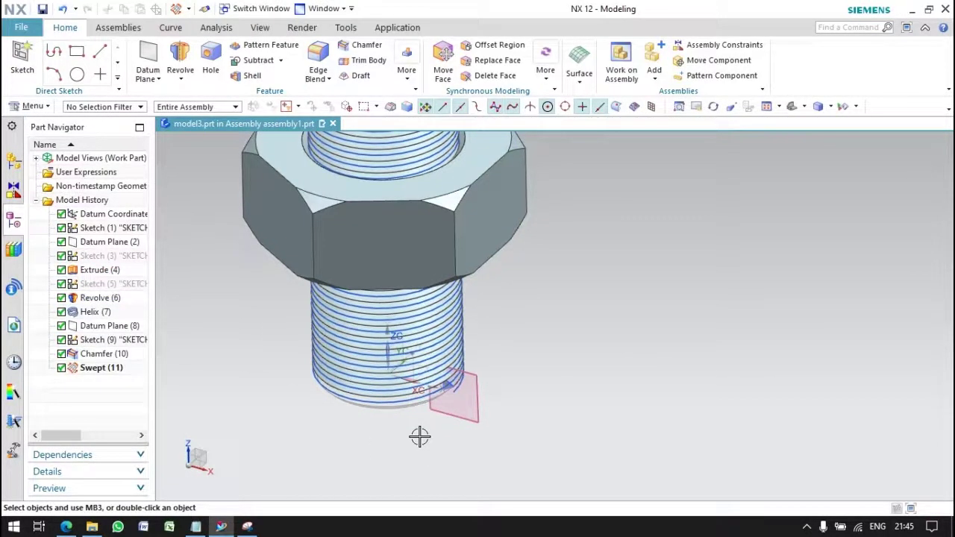
- Subtract the swept thread from the nut body to cut the internal threads
middle_drag(484, 351, 208, 188)
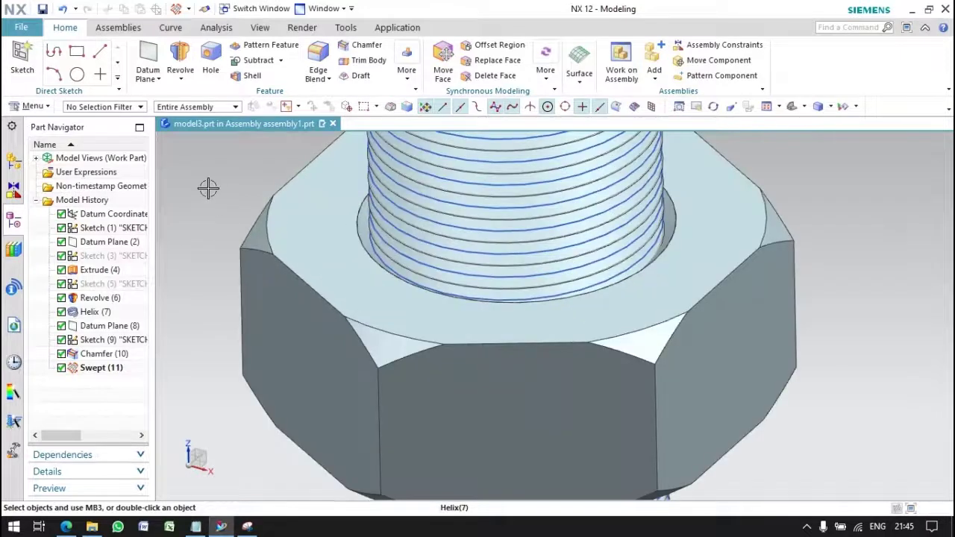
scroll(208, 188, down, 3)
scroll(489, 218, up, 4)
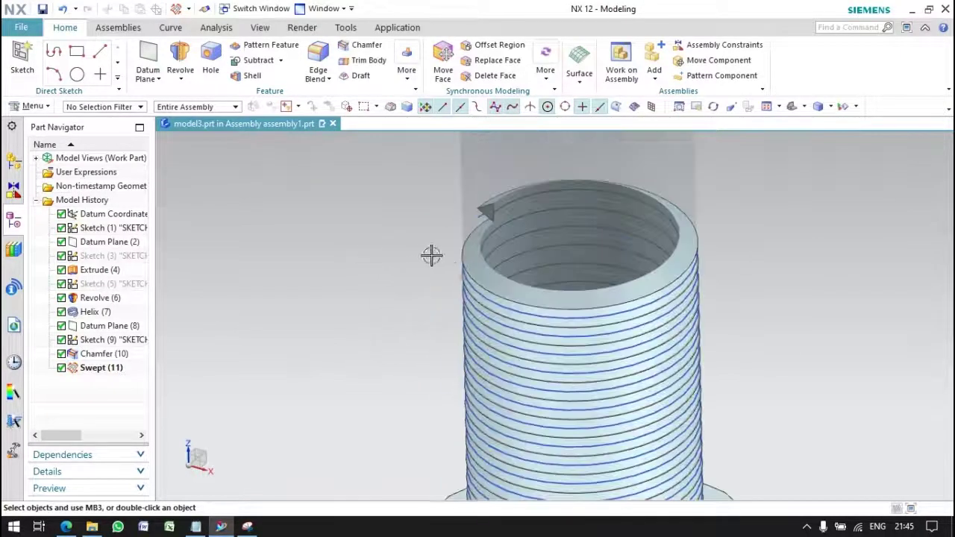
scroll(432, 256, down, 3)
click(269, 61)
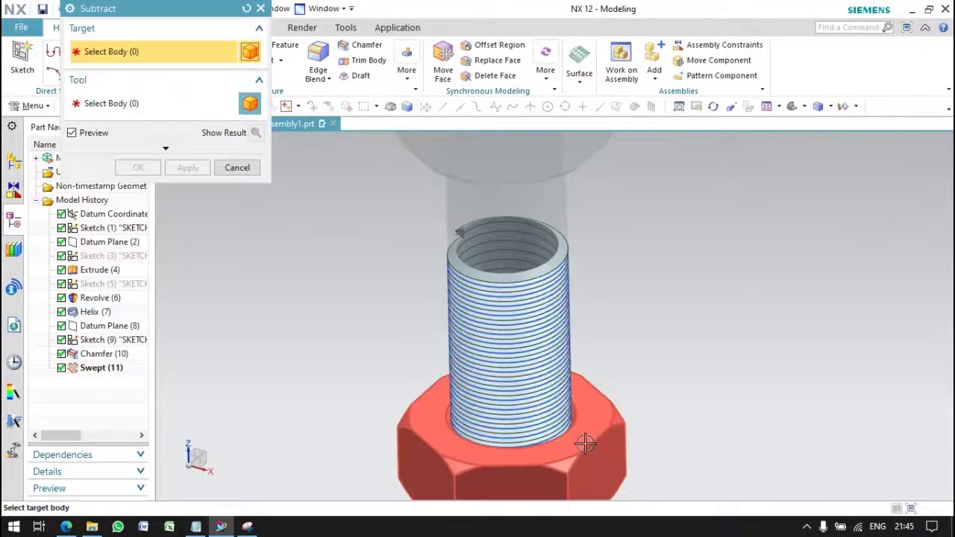
click(552, 402)
scroll(556, 282, up, 3)
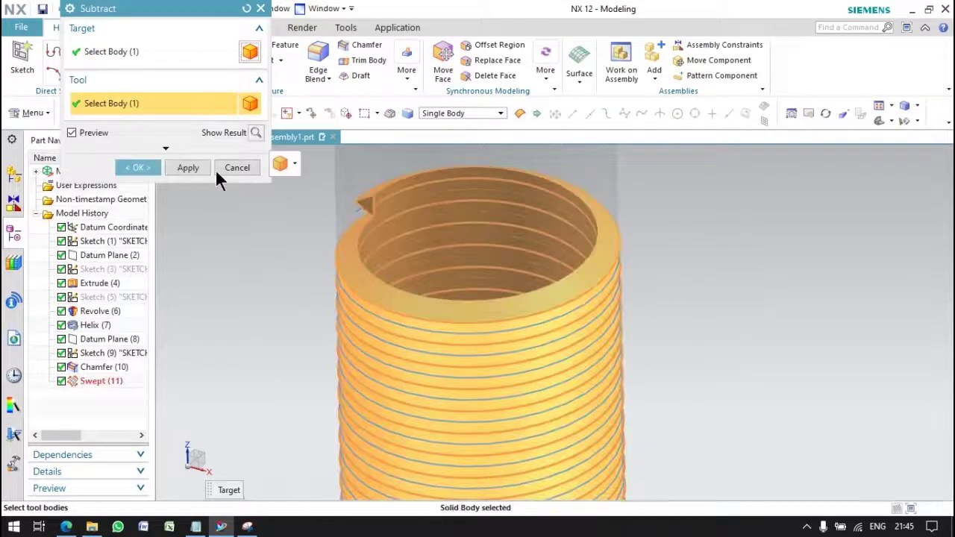
middle_click(322, 260)
scroll(491, 286, down, 2)
scroll(491, 286, down, 2)
scroll(477, 298, up, 4)
mouse_move(477, 298)
middle_down()
mouse_move(443, 349)
mouse_move(203, 341)
middle_up()
- Hide Sketch (9) and Helix (7) in the Part Navigator
click(108, 340)
key(ctrl+b)
right_click(95, 311)
click(134, 245)
scroll(251, 273, down, 3)
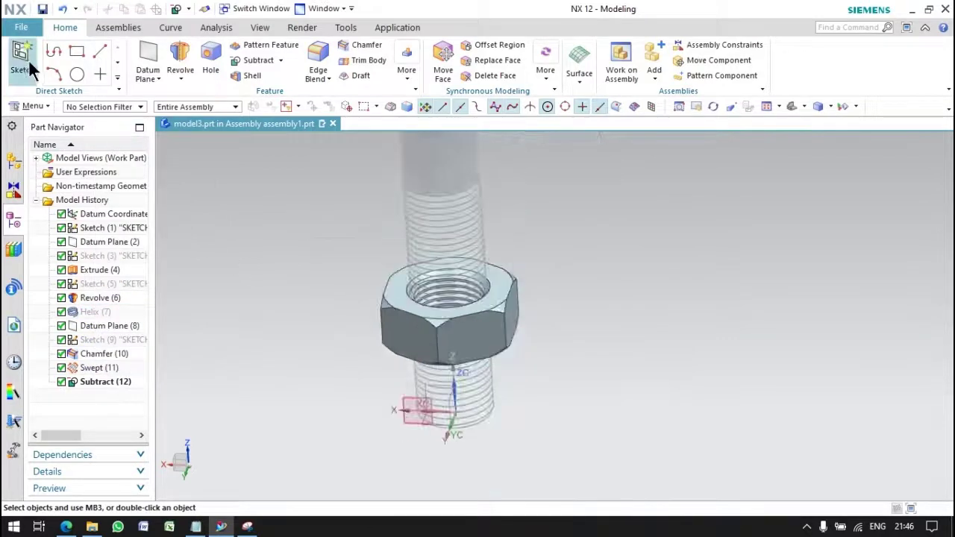
- Make assembly1 the work part and fit the view on the threaded bolt and nut
click(13, 160)
double_click(95, 173)
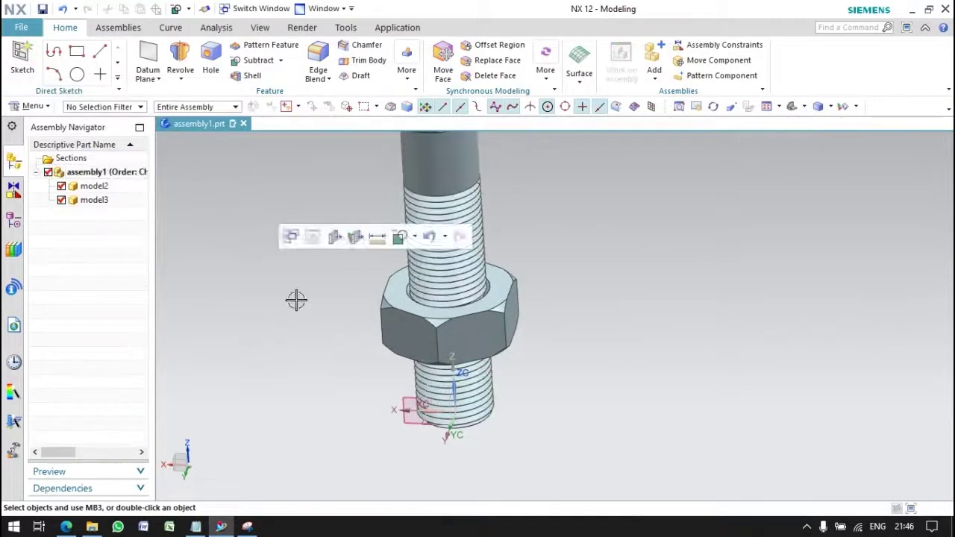
middle_drag(296, 299, 341, 283)
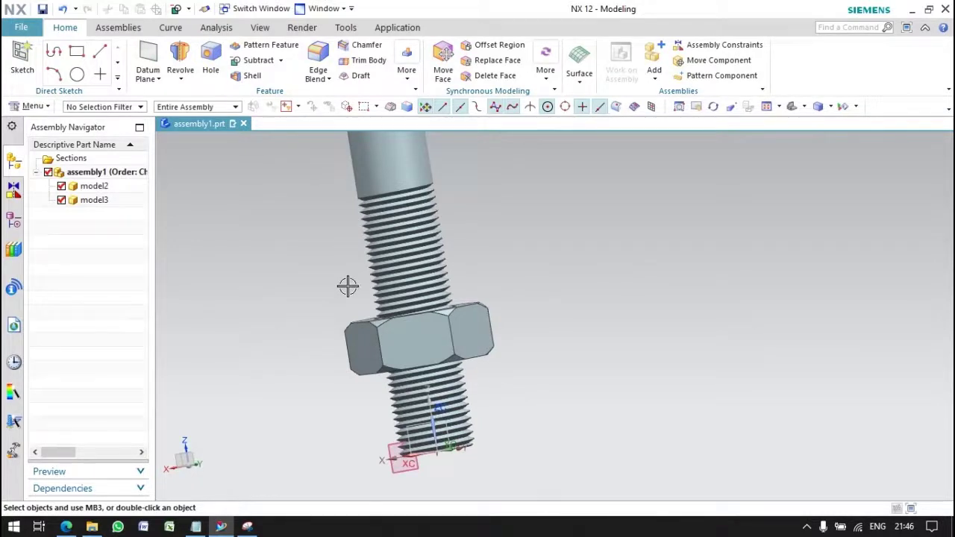
scroll(327, 250, down, 2)
key(Home)
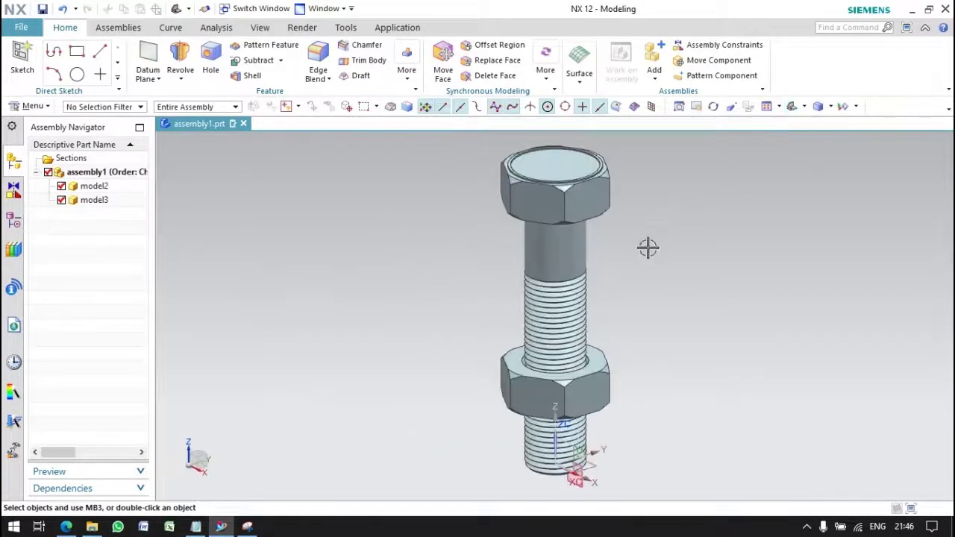